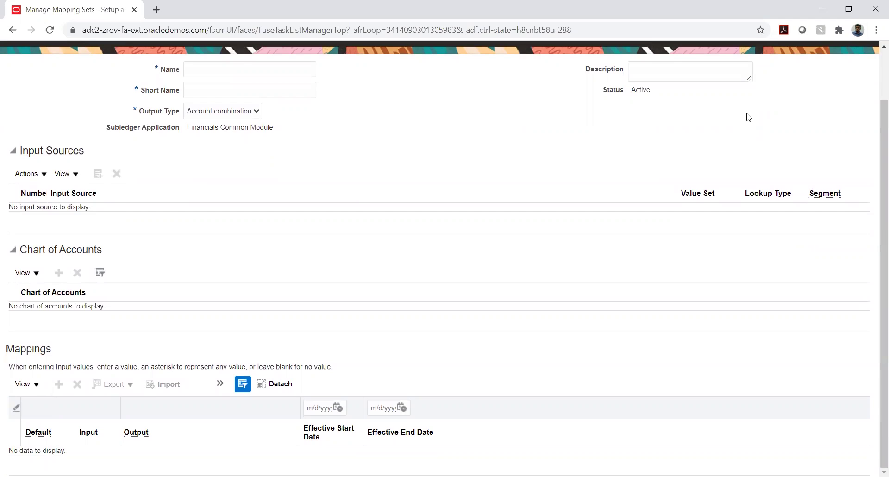
- Cancel the new mapping set and return from Manage Mapping Sets to the TATA PROJECT task list
{"action": "scroll", "coordinate": [749, 117], "scroll_direction": "up", "scroll_amount": 2}
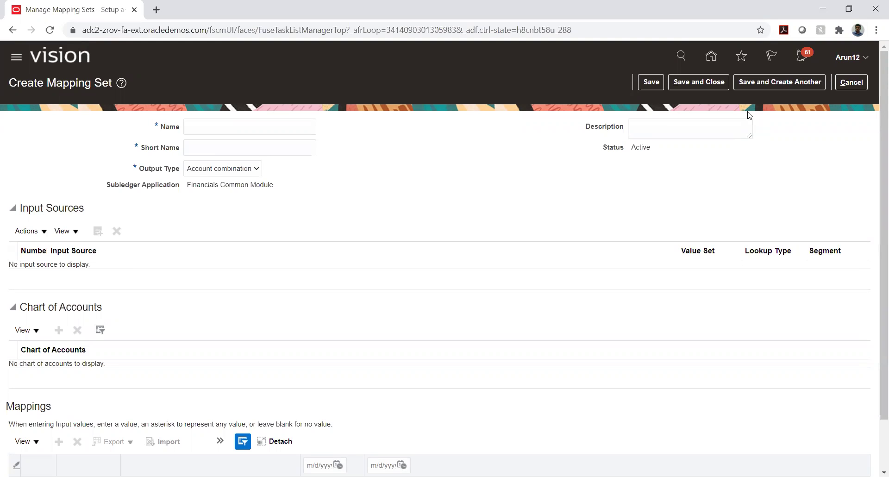
{"action": "left_click", "coordinate": [843, 85]}
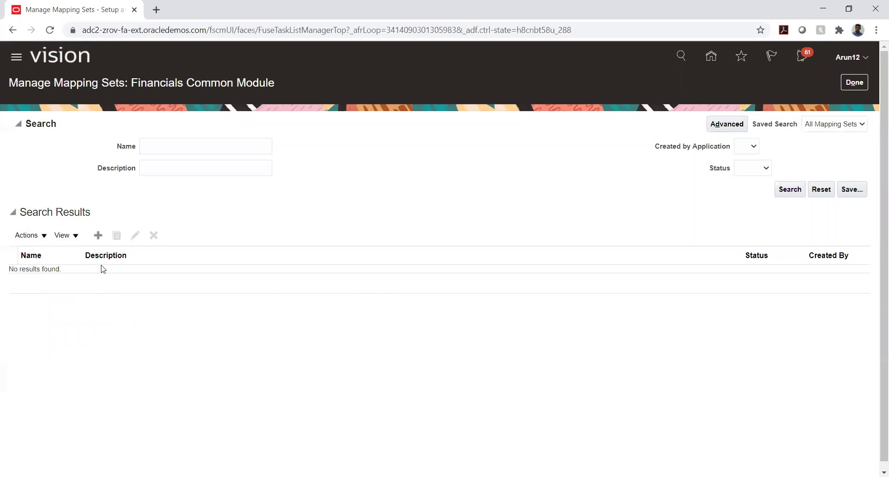
{"action": "left_click", "coordinate": [856, 83]}
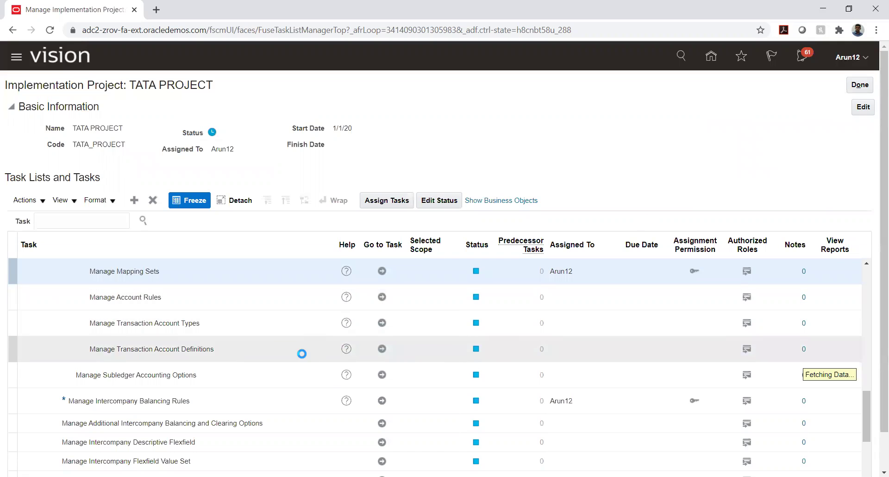
- Open the Manage Account Rules task and examine the actions, Name and Short Name fields, and rule sections of a new account rule
{"action": "left_click", "coordinate": [381, 298]}
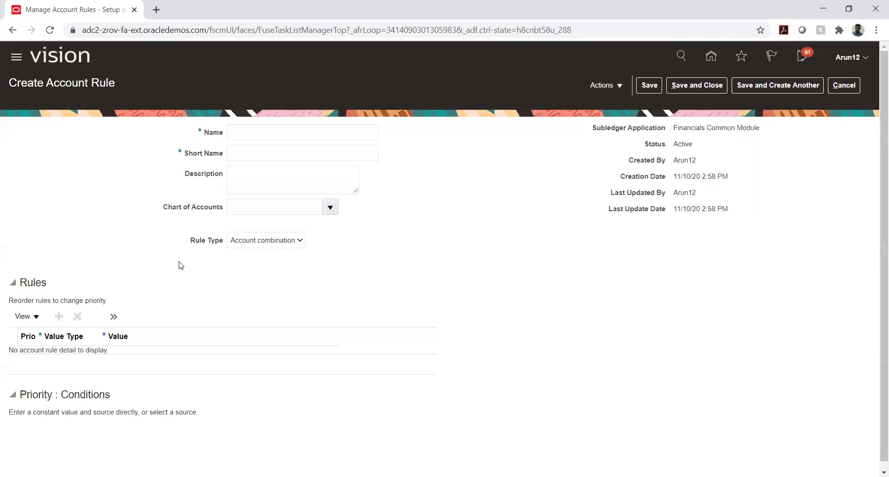
{"action": "scroll", "coordinate": [180, 277], "scroll_direction": "down", "scroll_amount": 1}
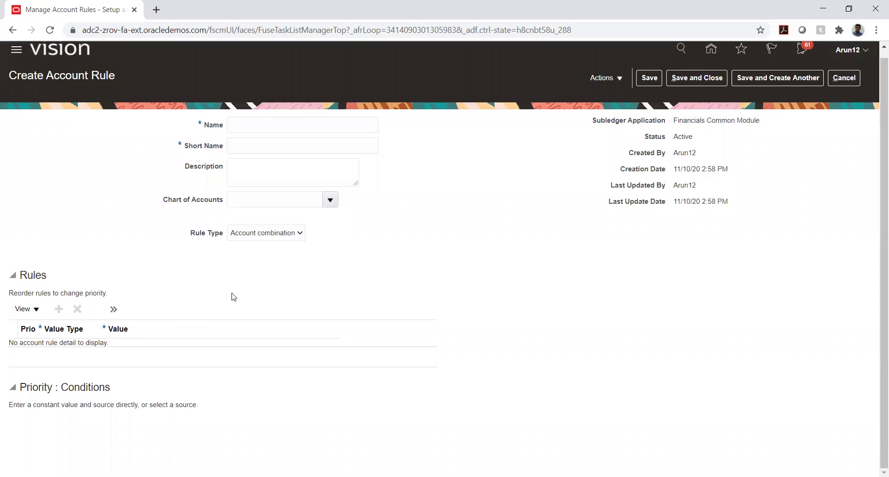
{"action": "left_click", "coordinate": [613, 82]}
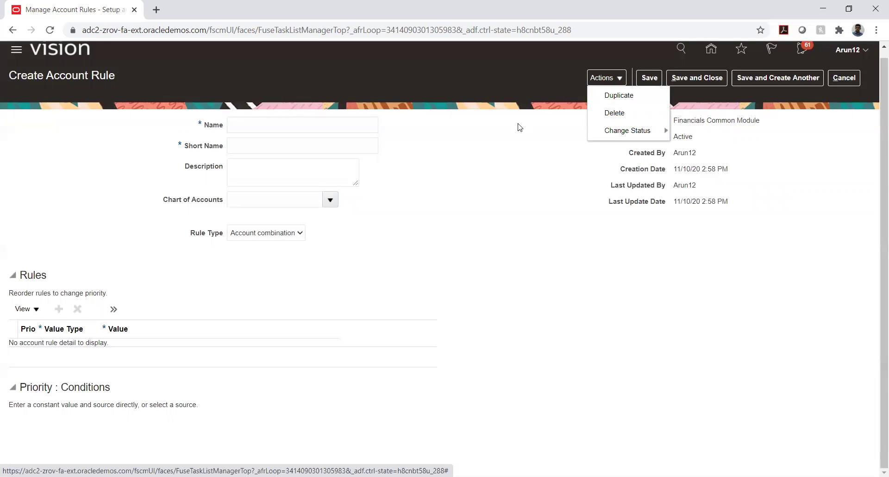
{"action": "left_click", "coordinate": [538, 139]}
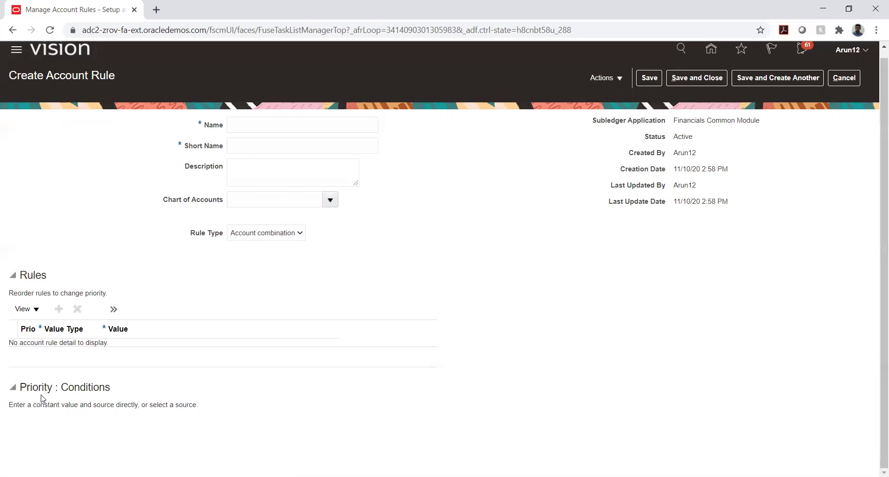
{"action": "left_click", "coordinate": [253, 148]}
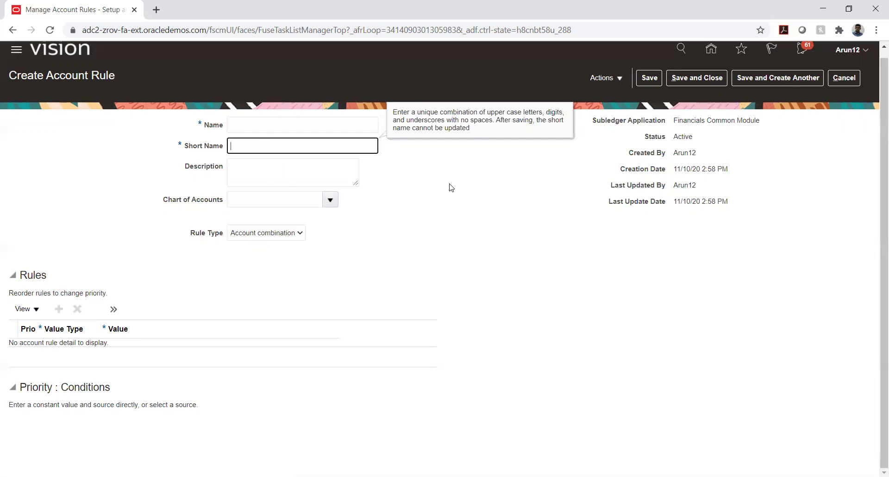
{"action": "left_click", "coordinate": [275, 123]}
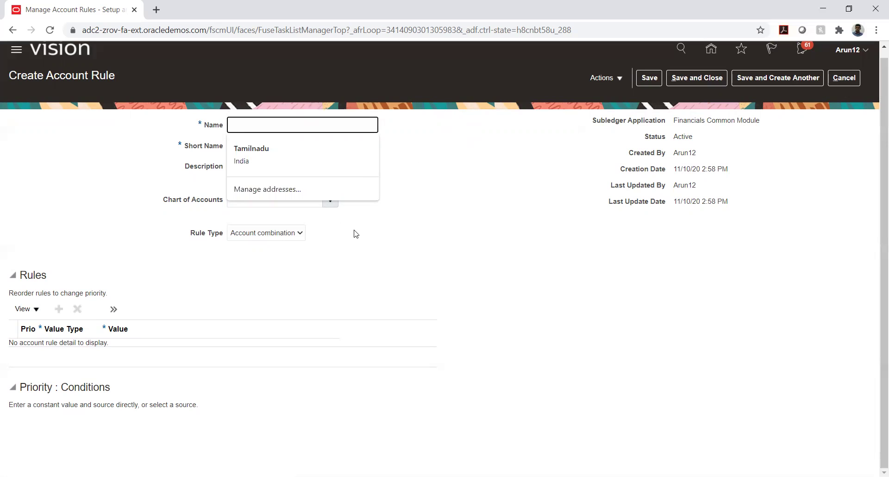
{"action": "left_click", "coordinate": [412, 201]}
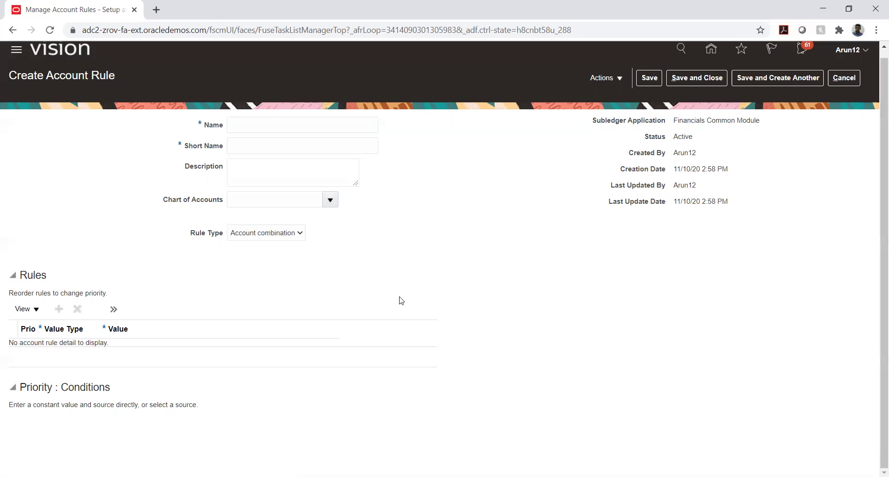
{"action": "left_click", "coordinate": [256, 124]}
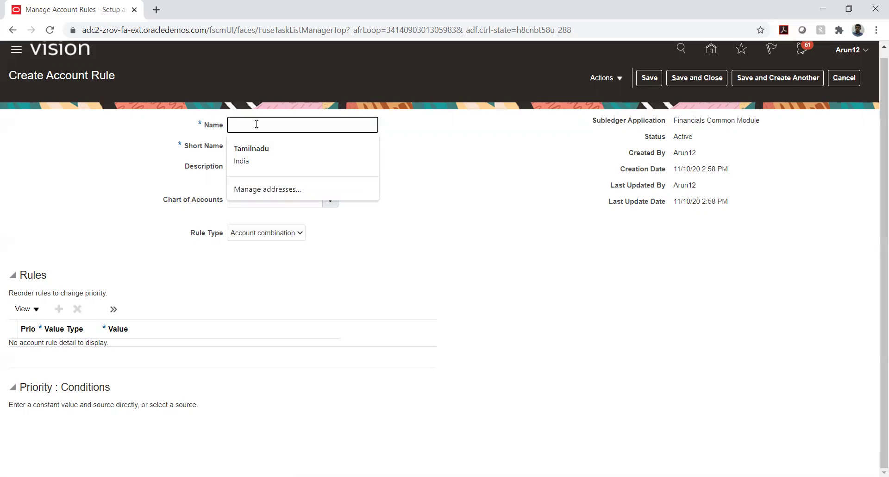
{"action": "left_click", "coordinate": [477, 159]}
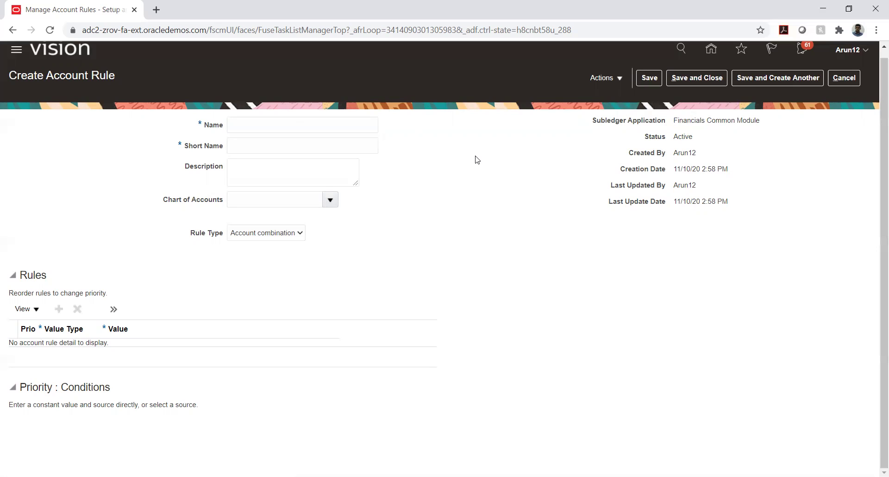
{"action": "left_click", "coordinate": [294, 123]}
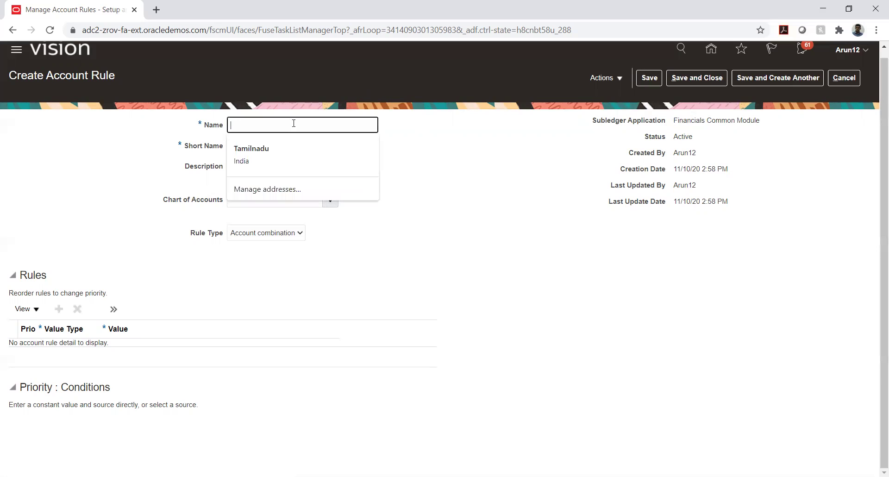
{"action": "left_click", "coordinate": [491, 177]}
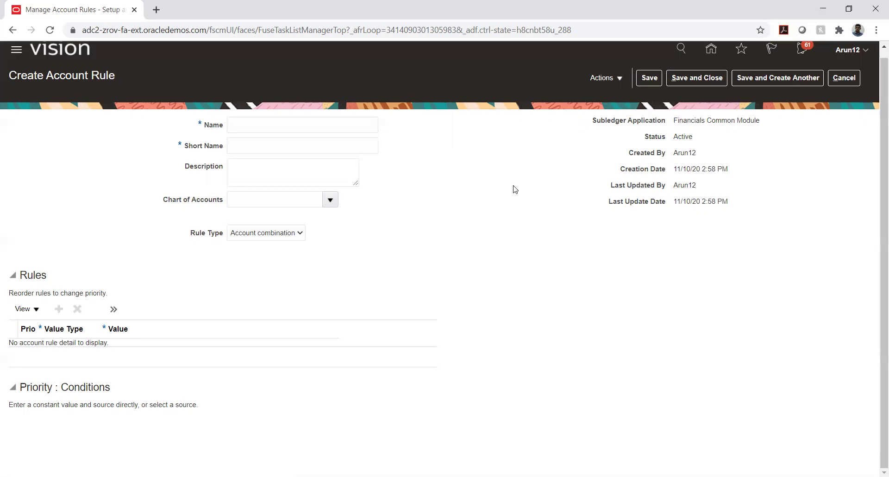
- Discard the new account rule and return from Manage Account Rules to the project's task list
{"action": "left_click", "coordinate": [843, 77]}
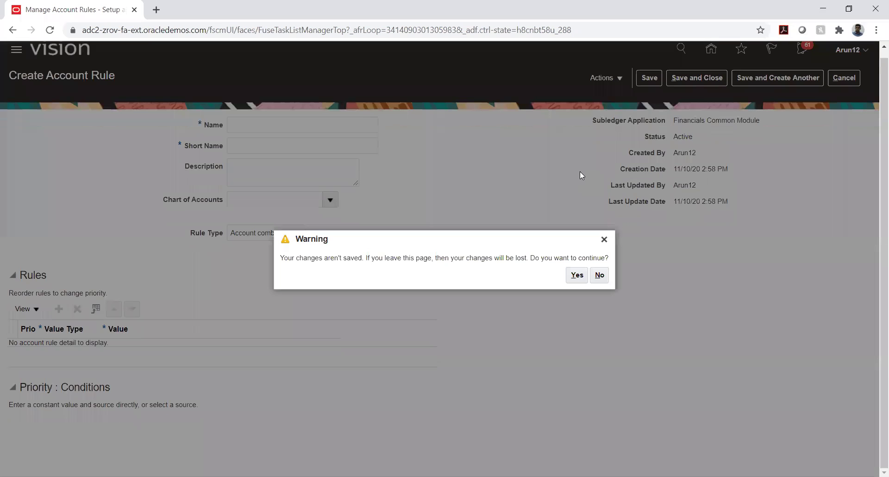
{"action": "left_click", "coordinate": [577, 276]}
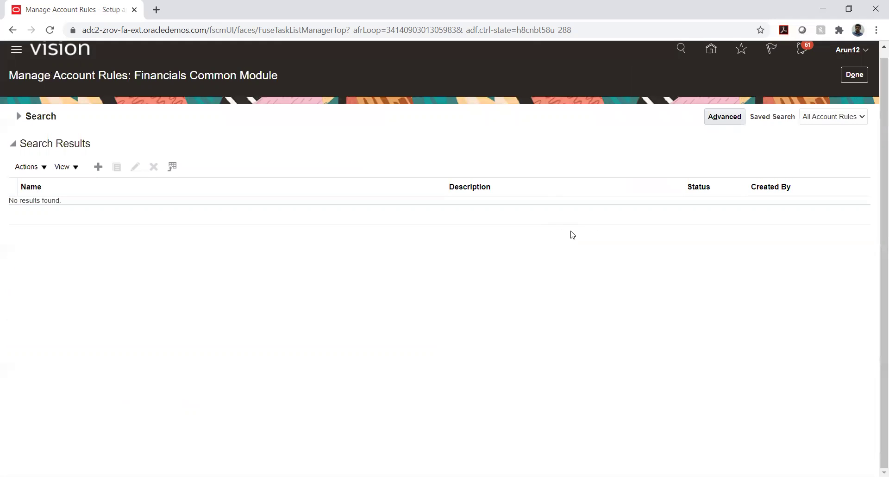
{"action": "left_click", "coordinate": [852, 75]}
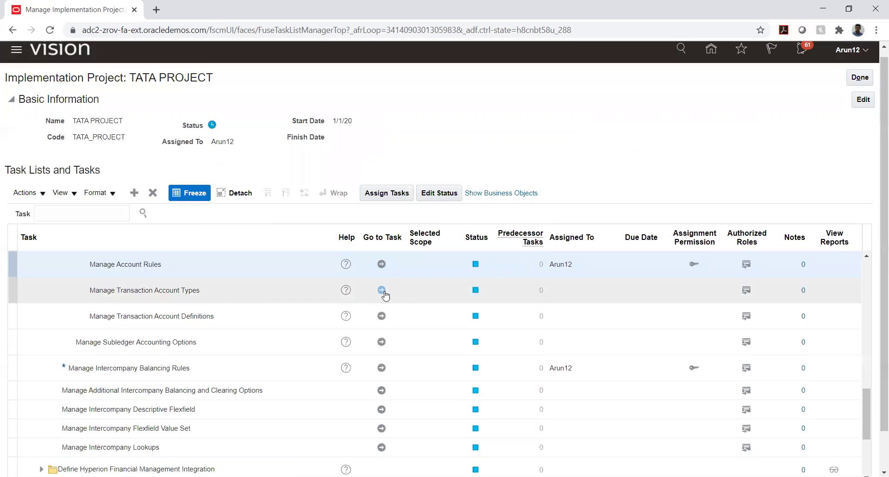
- Open Manage Transaction Account Types, review the Intercompany Provider Distribution Account's source assignments, and return to the project's task list
{"action": "left_click", "coordinate": [381, 290]}
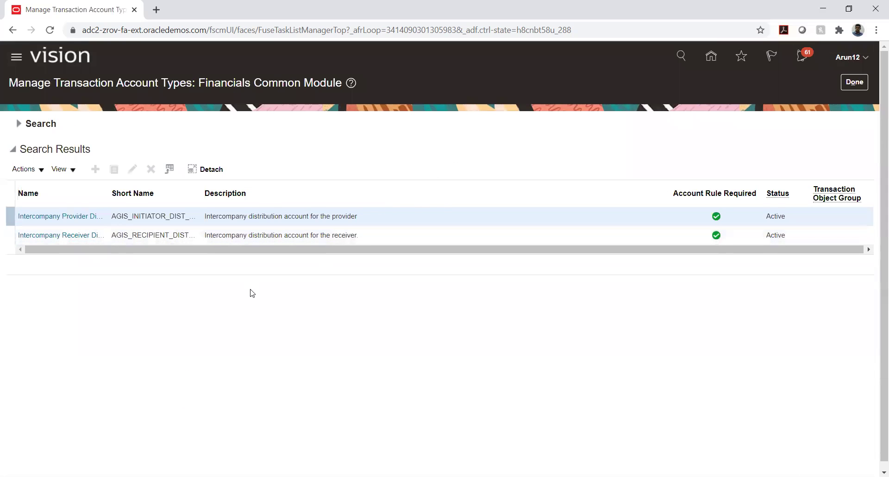
{"action": "left_click", "coordinate": [56, 217]}
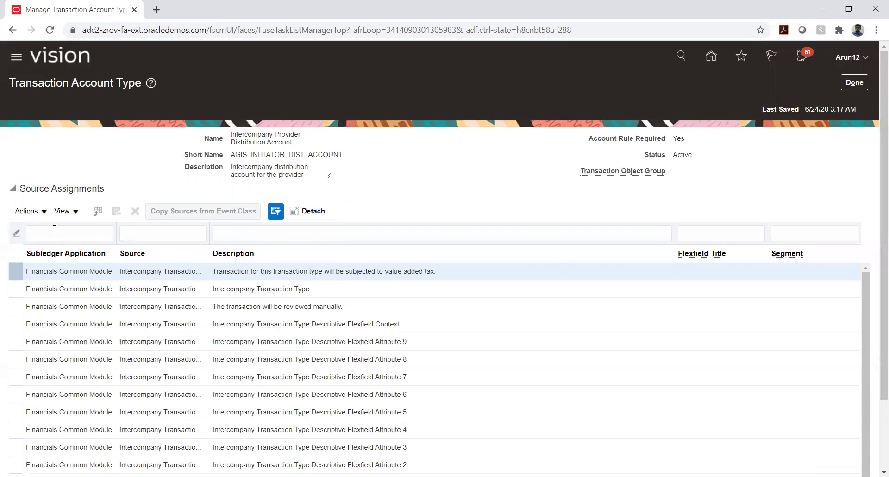
{"action": "left_click", "coordinate": [69, 269]}
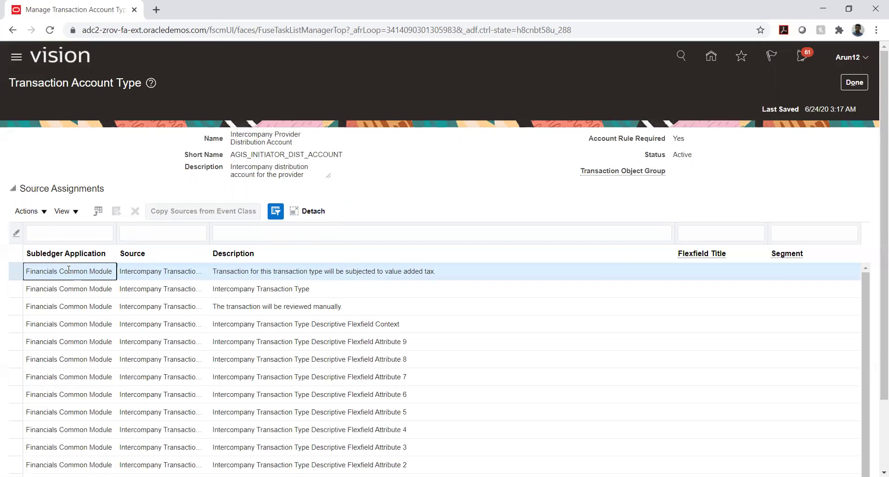
{"action": "scroll", "coordinate": [193, 280], "scroll_direction": "down", "scroll_amount": 3}
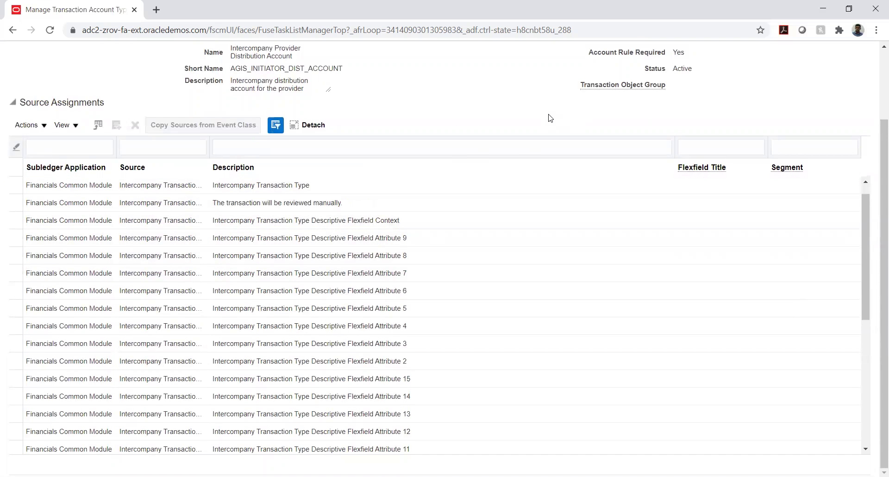
{"action": "scroll", "coordinate": [551, 117], "scroll_direction": "up", "scroll_amount": 3}
{"action": "left_click", "coordinate": [851, 83]}
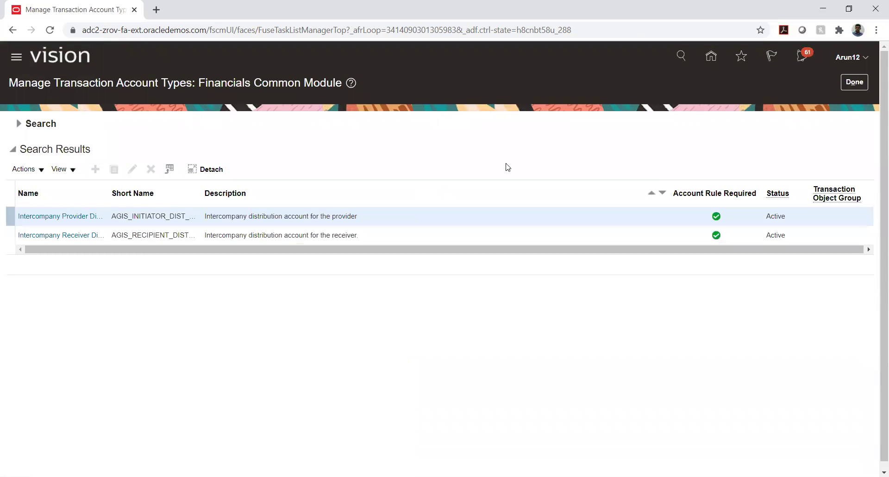
{"action": "left_click", "coordinate": [853, 81]}
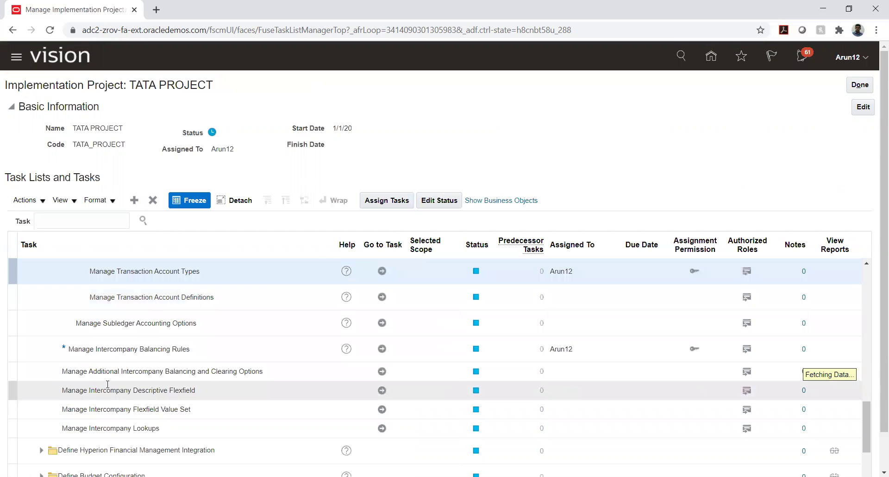
- Open Manage Transaction Account Definitions, view a blank new definition's account rule assignments, discard it and return to the project's task list
{"action": "left_click", "coordinate": [382, 298]}
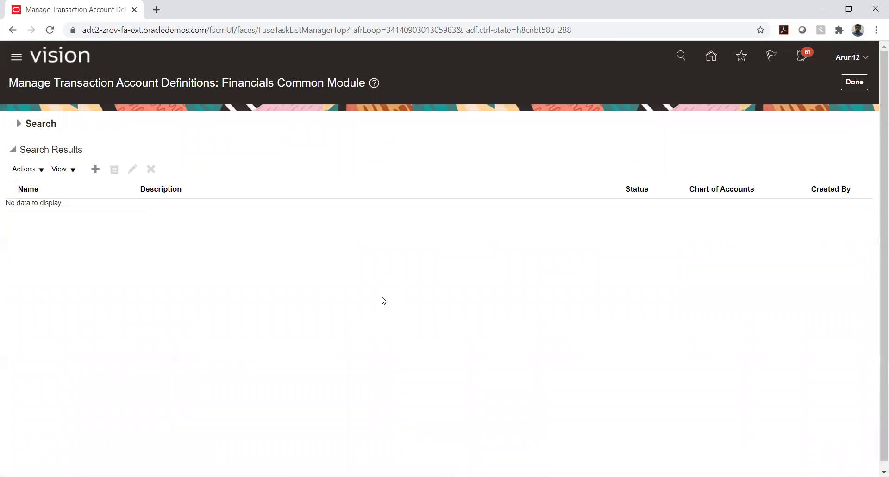
{"action": "left_click", "coordinate": [96, 169]}
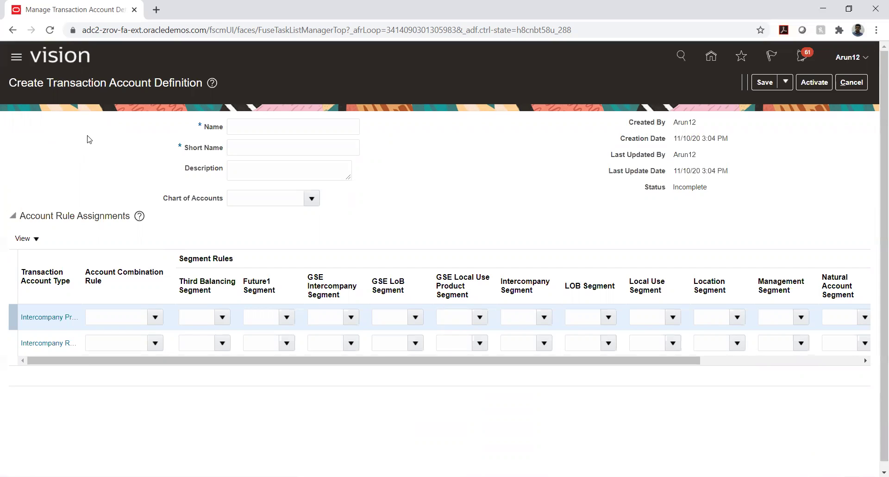
{"action": "left_click", "coordinate": [843, 84]}
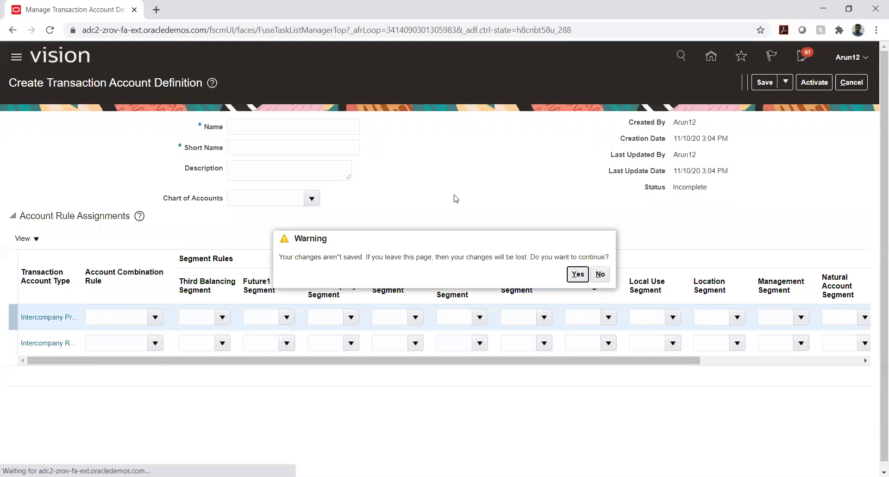
{"action": "left_click", "coordinate": [584, 271]}
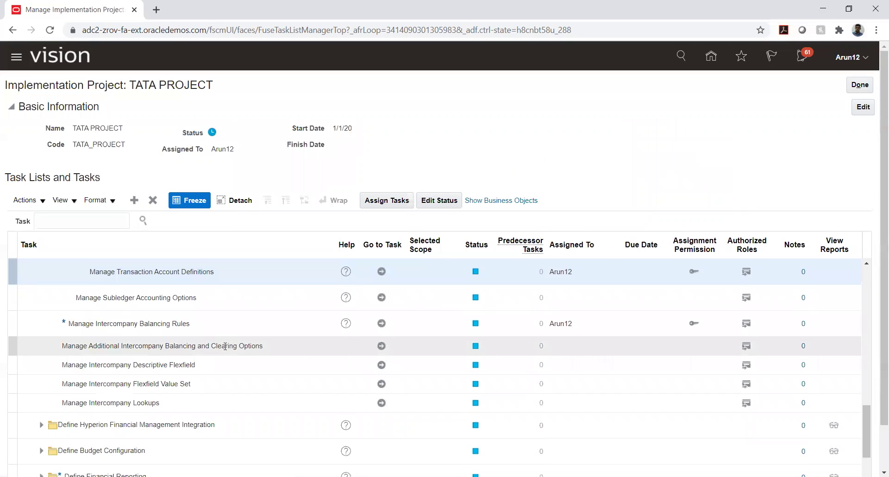
- Collapse the Define Transaction Accounts and Define Transaction Account Rules folders in the task list
{"action": "scroll", "coordinate": [224, 355], "scroll_direction": "up", "scroll_amount": 5}
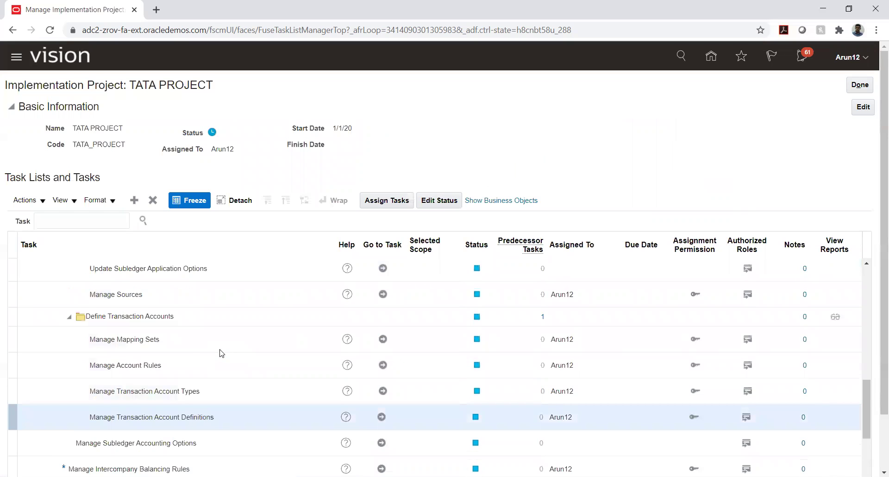
{"action": "left_click", "coordinate": [69, 318]}
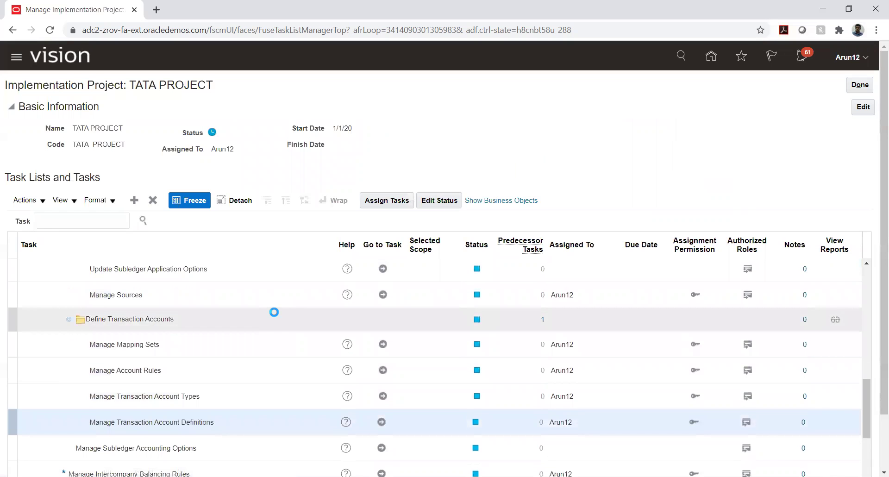
{"action": "scroll", "coordinate": [208, 335], "scroll_direction": "up", "scroll_amount": 3}
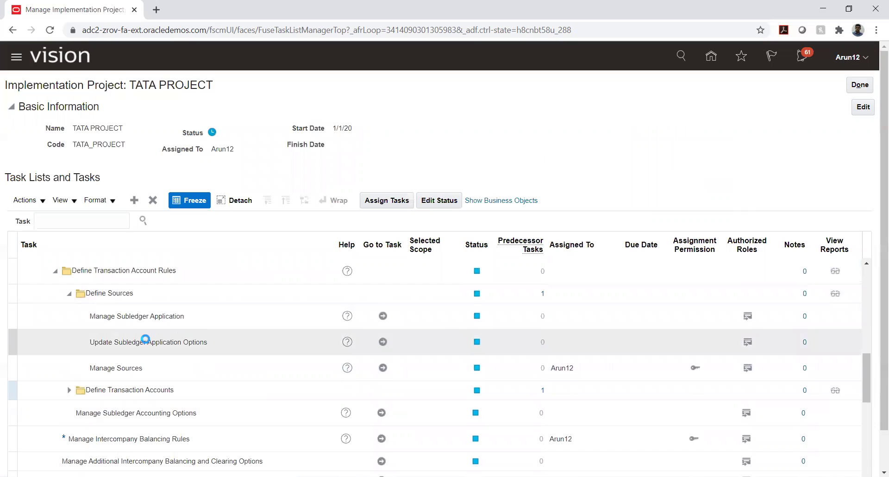
{"action": "left_click", "coordinate": [55, 271]}
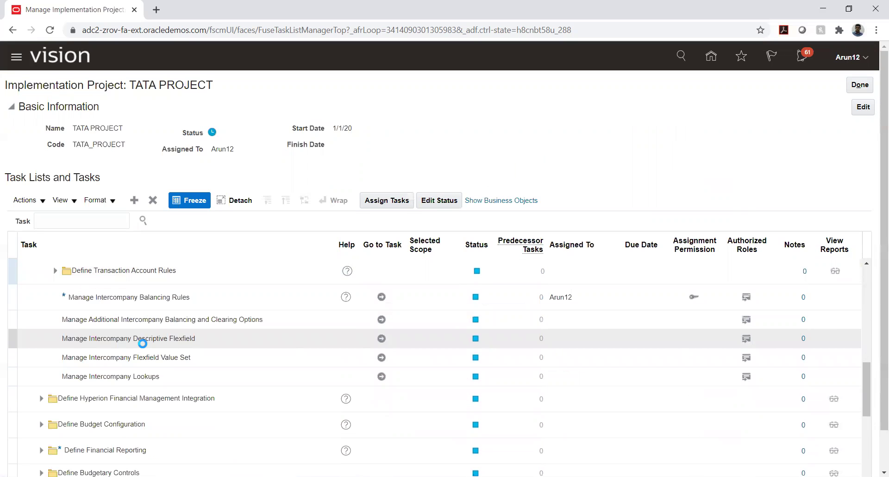
- Review the tasks under Define and Maintain Intercompany Processing Rules, from transaction types through invoicing options to balancing rules
{"action": "scroll", "coordinate": [176, 353], "scroll_direction": "up", "scroll_amount": 3}
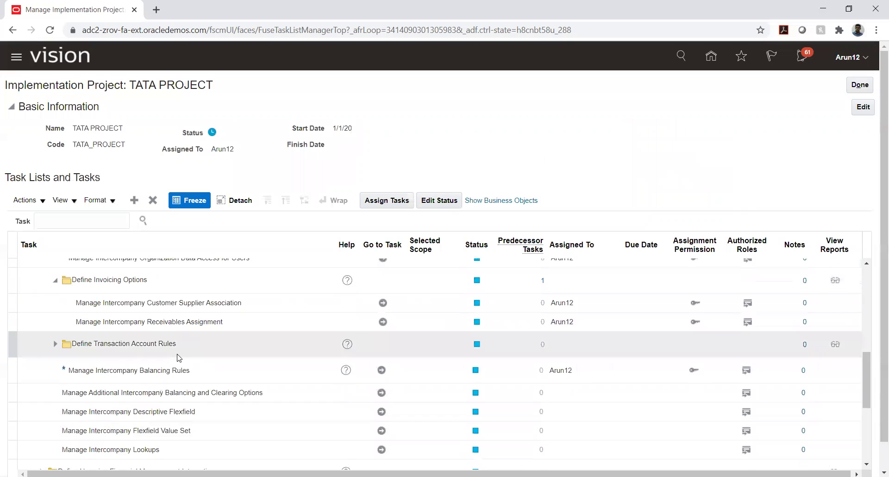
{"action": "scroll", "coordinate": [178, 357], "scroll_direction": "up", "scroll_amount": 2}
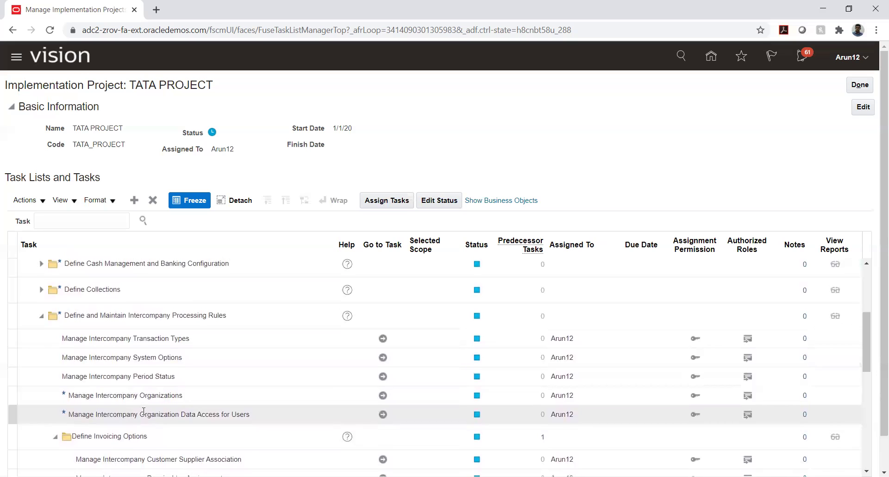
{"action": "scroll", "coordinate": [146, 337], "scroll_direction": "down", "scroll_amount": 3}
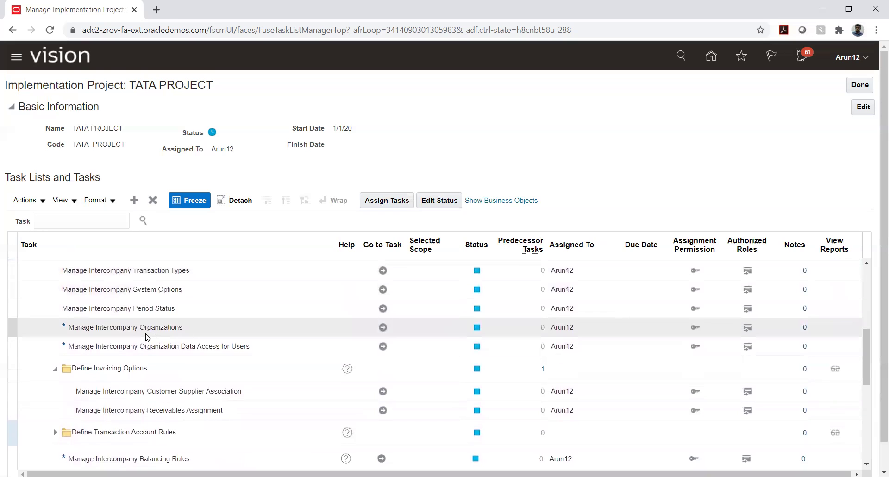
{"action": "scroll", "coordinate": [146, 337], "scroll_direction": "down", "scroll_amount": 3}
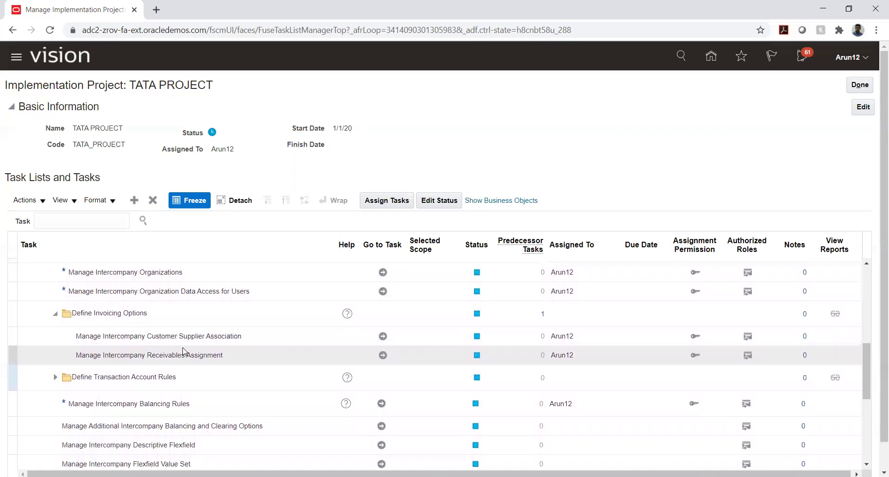
- Open Manage Intercompany Balancing Rules, review the existing primary segment rules, and return to the project's task list without changes
{"action": "scroll", "coordinate": [183, 352], "scroll_direction": "down", "scroll_amount": 2}
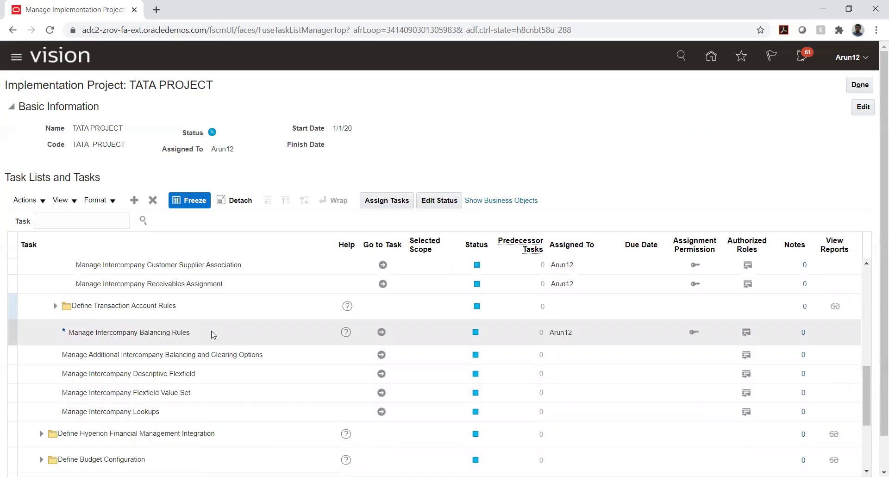
{"action": "left_click", "coordinate": [397, 329]}
{"action": "left_click", "coordinate": [382, 332]}
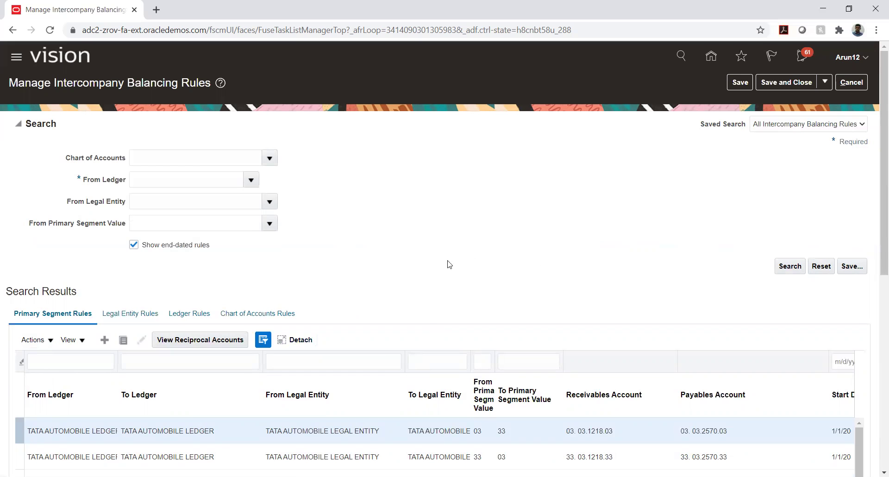
{"action": "scroll", "coordinate": [435, 268], "scroll_direction": "down", "scroll_amount": 3}
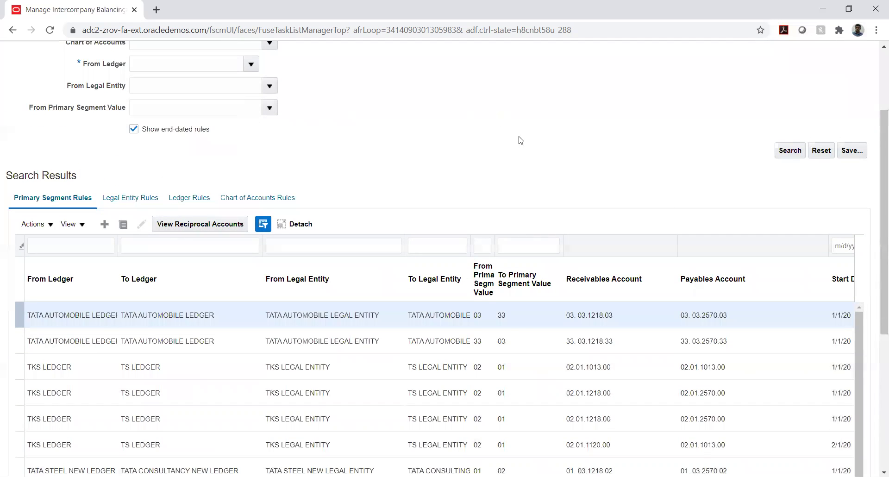
{"action": "scroll", "coordinate": [514, 144], "scroll_direction": "up", "scroll_amount": 3}
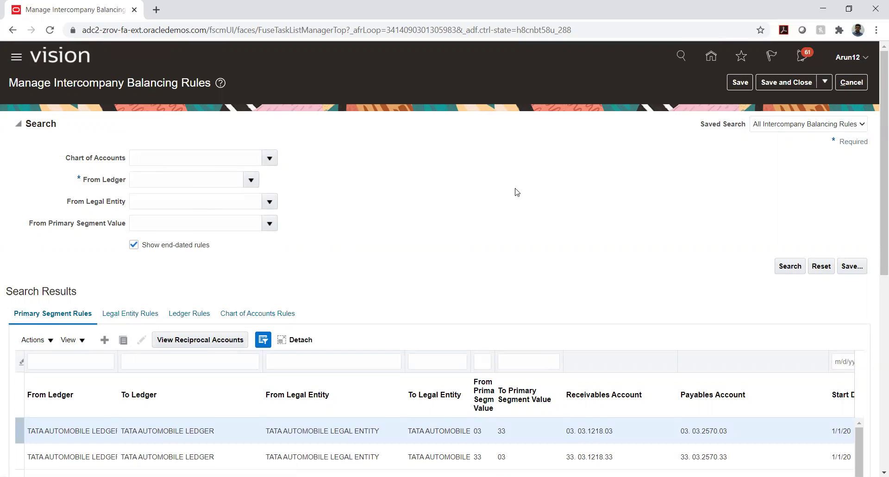
{"action": "left_click", "coordinate": [845, 84]}
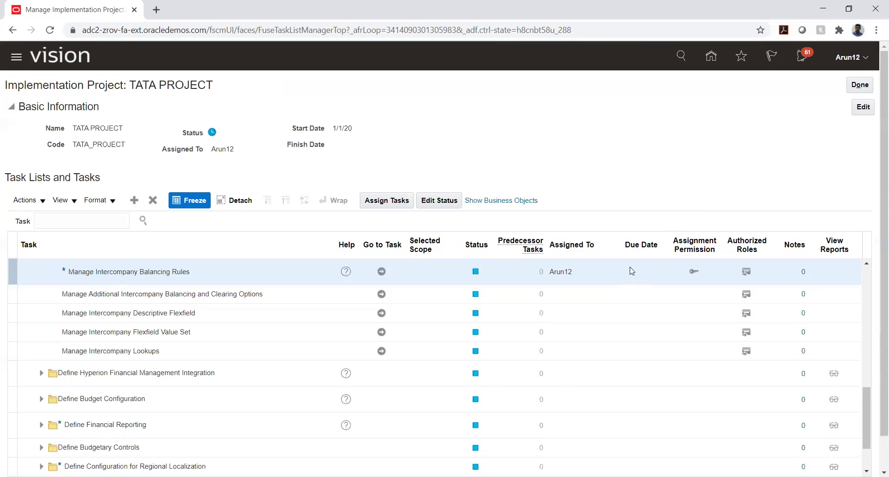
- Leave the implementation project for the home page and open the Transactions work area under Intercompany Accounting
{"action": "scroll", "coordinate": [475, 394], "scroll_direction": "up", "scroll_amount": 3}
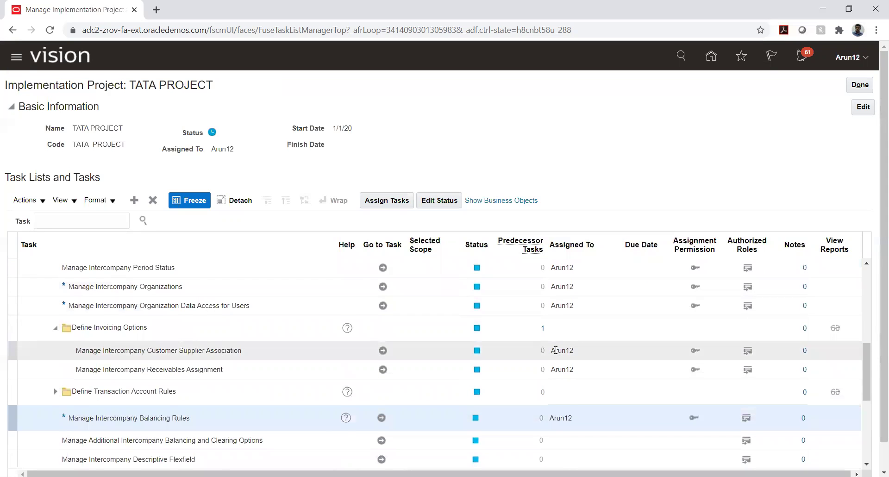
{"action": "scroll", "coordinate": [556, 351], "scroll_direction": "up", "scroll_amount": 2}
{"action": "scroll", "coordinate": [556, 353], "scroll_direction": "up", "scroll_amount": 2}
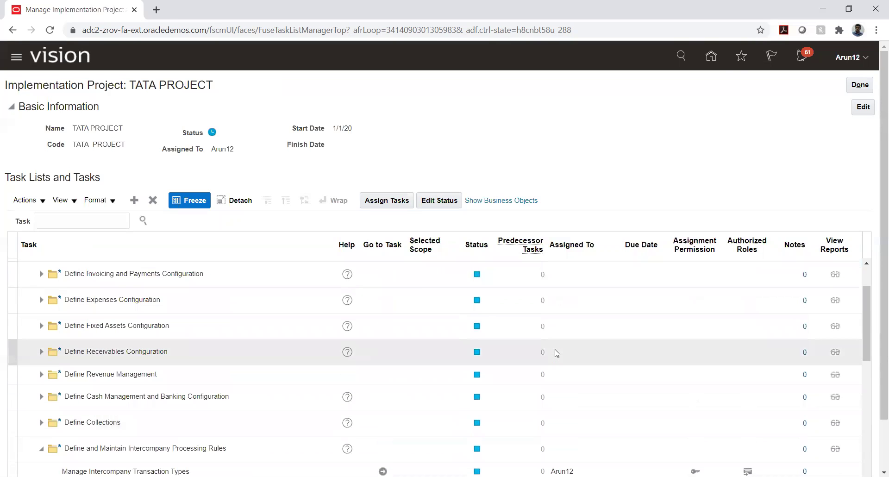
{"action": "left_click", "coordinate": [710, 56]}
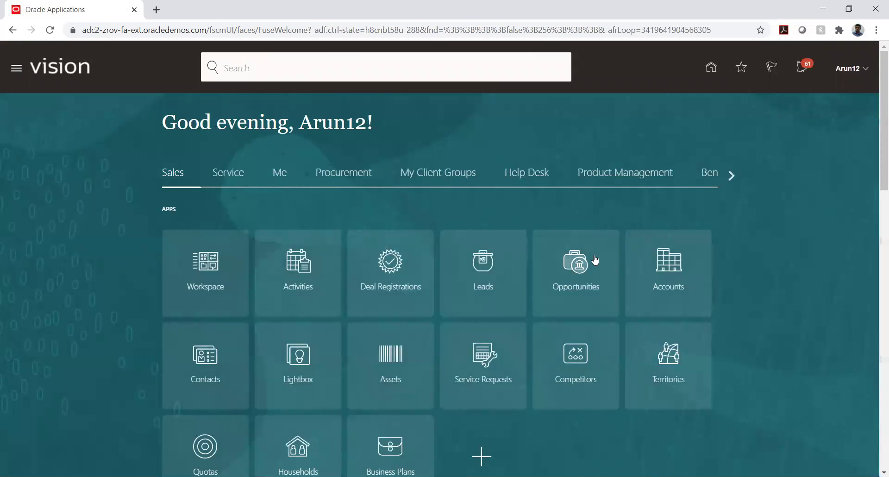
{"action": "left_click", "coordinate": [730, 175]}
{"action": "left_click", "coordinate": [730, 175]}
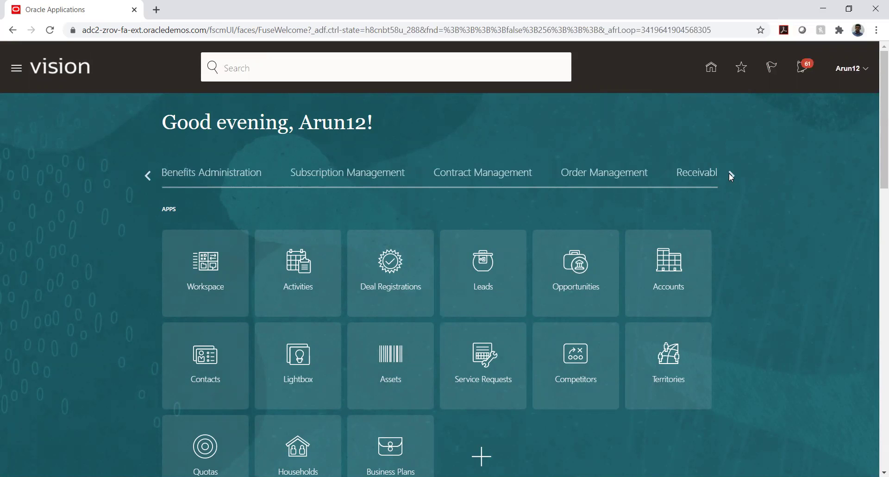
{"action": "left_click", "coordinate": [729, 175]}
{"action": "left_click", "coordinate": [729, 175]}
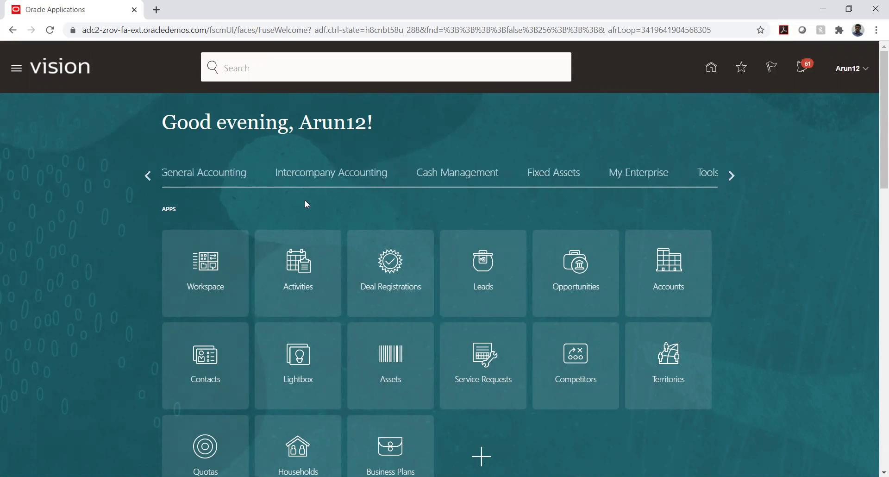
{"action": "left_click", "coordinate": [324, 174]}
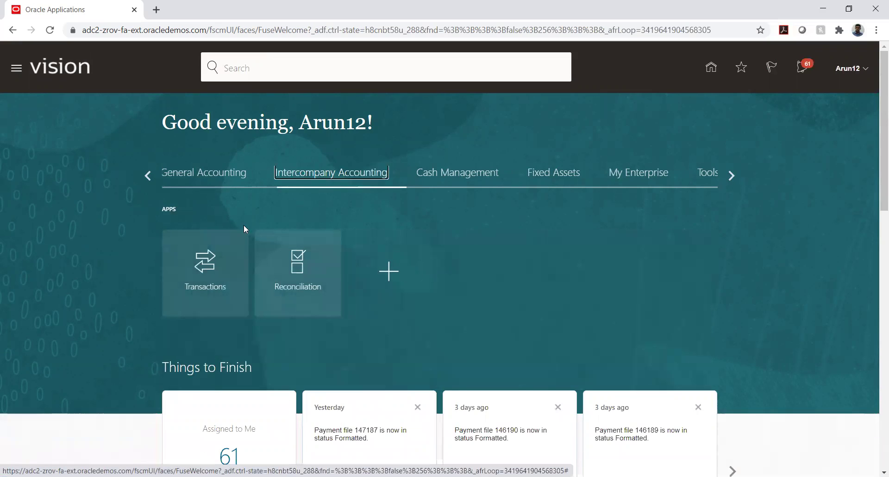
{"action": "left_click", "coordinate": [205, 265]}
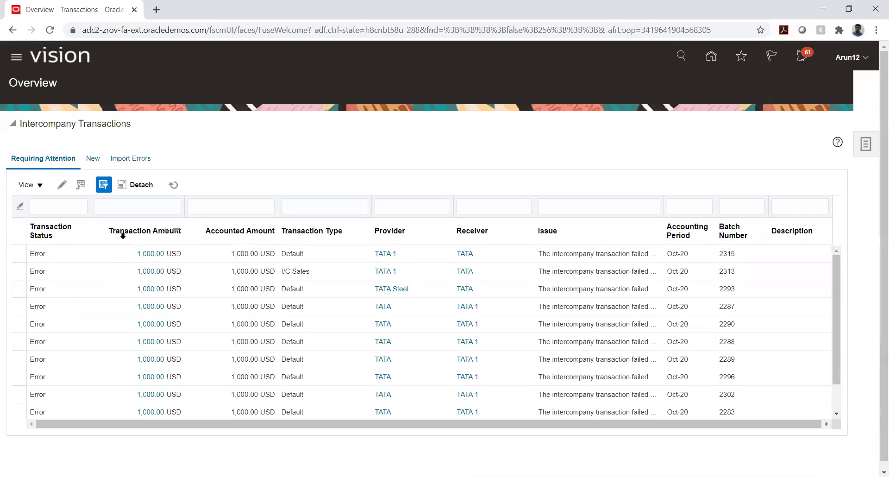
- Create a new intercompany transaction batch with TS_01_I/C as the provider
{"action": "left_click", "coordinate": [868, 148]}
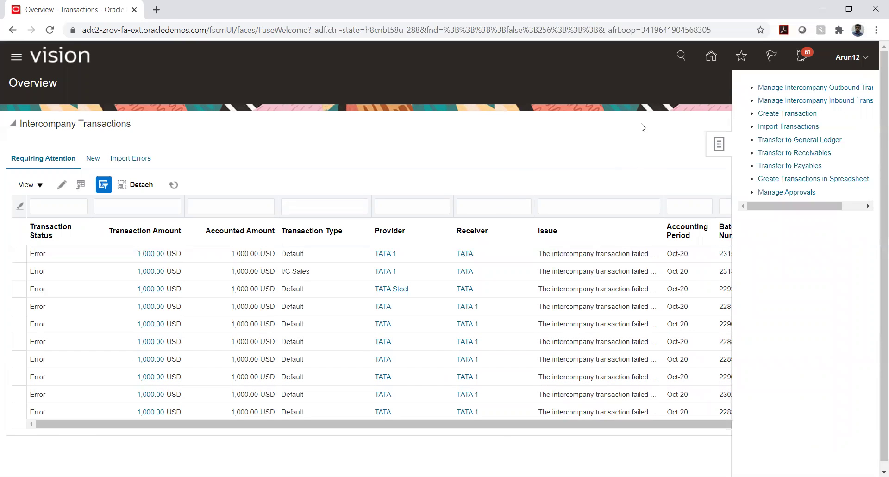
{"action": "left_click", "coordinate": [781, 114]}
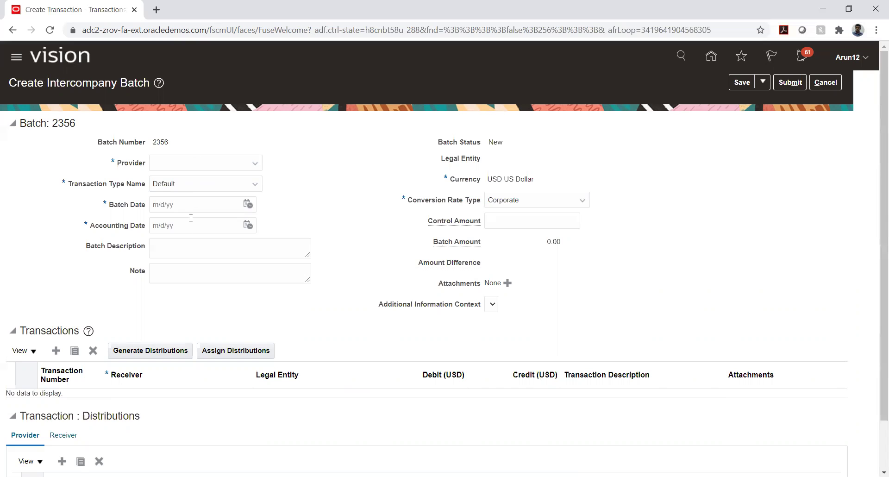
{"action": "left_click", "coordinate": [164, 165]}
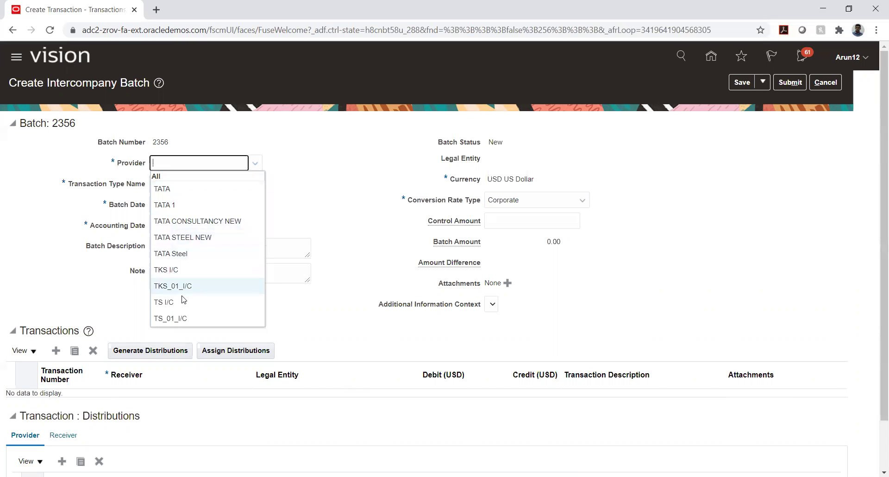
{"action": "left_click", "coordinate": [180, 319]}
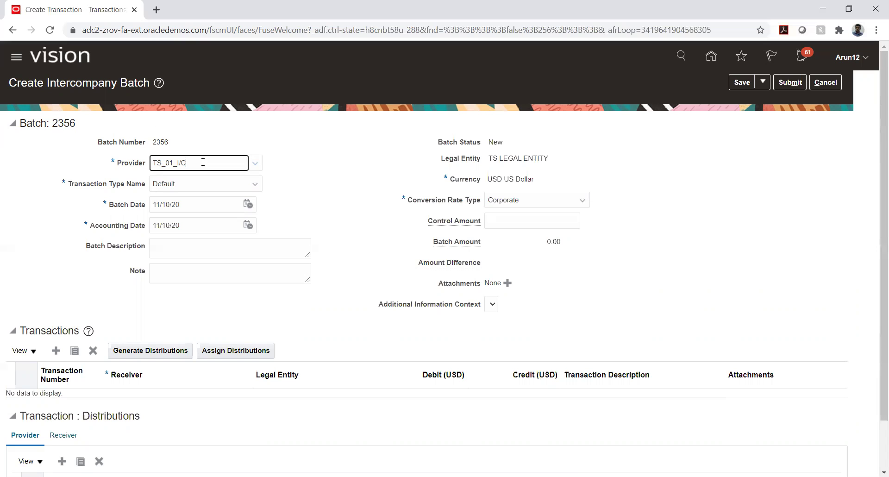
- Add a transaction line with receiver TKS_01_I/C and select Default as the batch's transaction type
{"action": "left_click", "coordinate": [63, 355]}
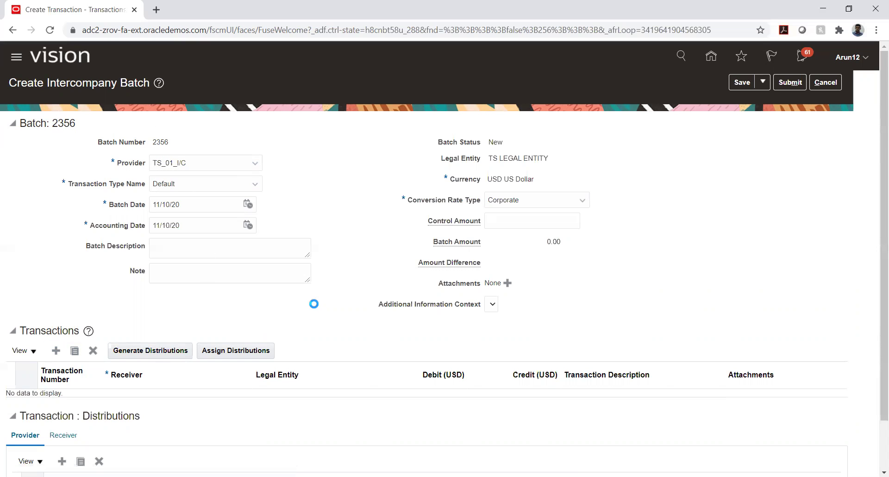
{"action": "left_click", "coordinate": [151, 401]}
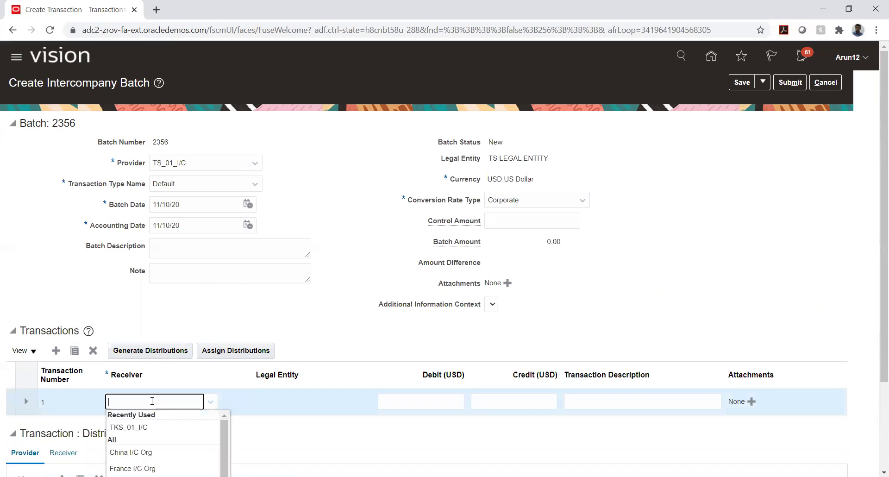
{"action": "left_click", "coordinate": [144, 227]}
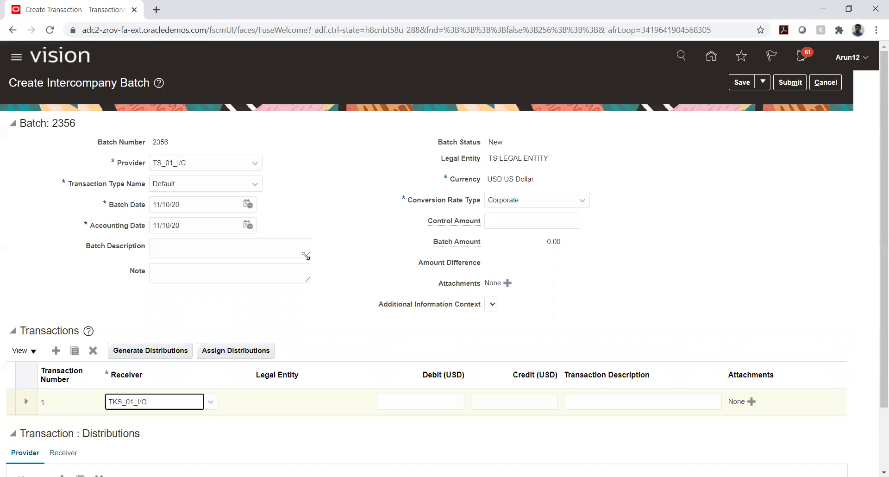
{"action": "left_click", "coordinate": [198, 184]}
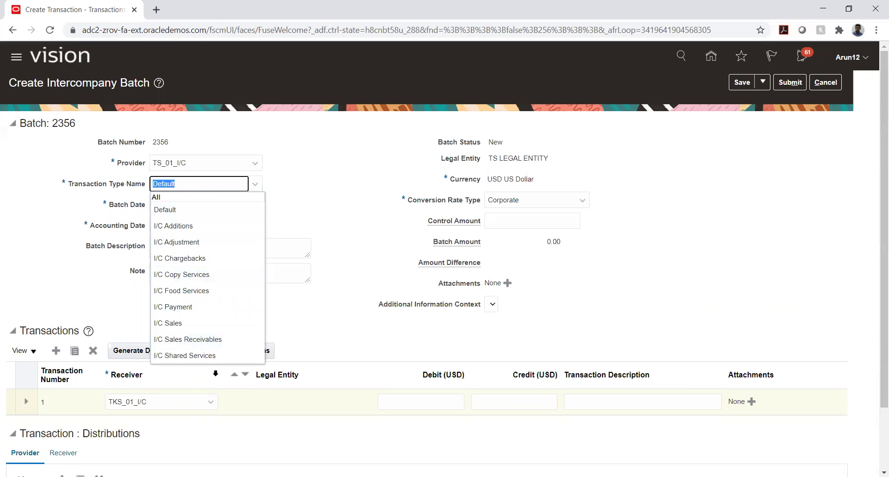
{"action": "left_click", "coordinate": [178, 211]}
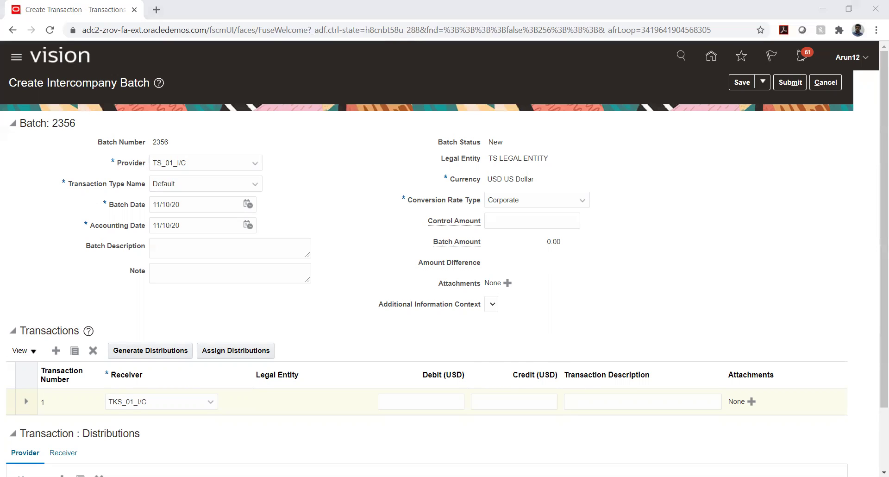
- Switch to the Use case.xlsx workbook in Excel and enter AP in F6 and AR in J6
{"action": "key", "text": "alt+Tab"}
{"action": "key", "text": "alt+Tab"}
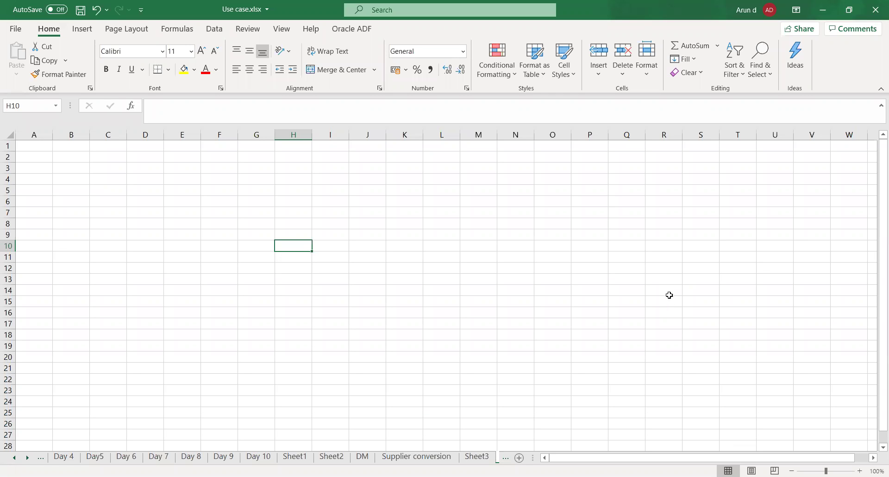
{"action": "left_click", "coordinate": [230, 206]}
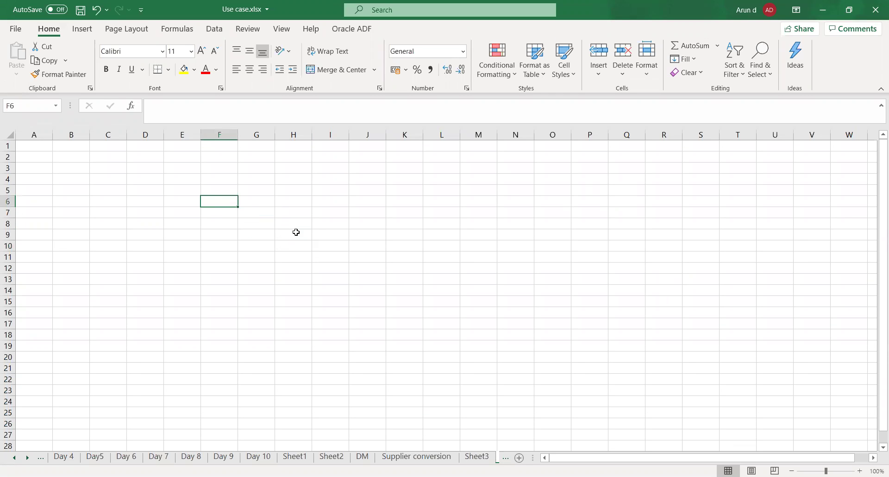
{"action": "type", "text": "Day"}
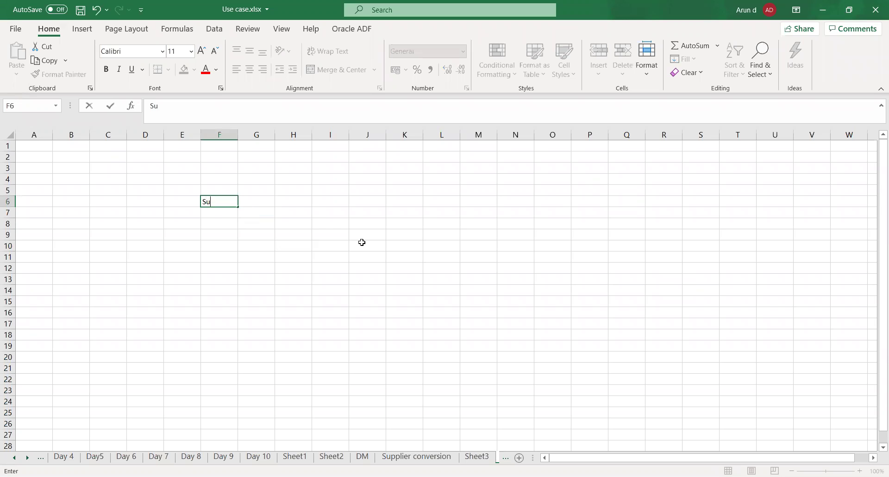
{"action": "key", "text": "BackSpace"}
{"action": "key", "text": "BackSpace"}
{"action": "key", "text": "BackSpace"}
{"action": "type", "text": "AP"}
{"action": "key", "text": "Right"}
{"action": "key", "text": "Right"}
{"action": "key", "text": "Right"}
{"action": "key", "text": "Right"}
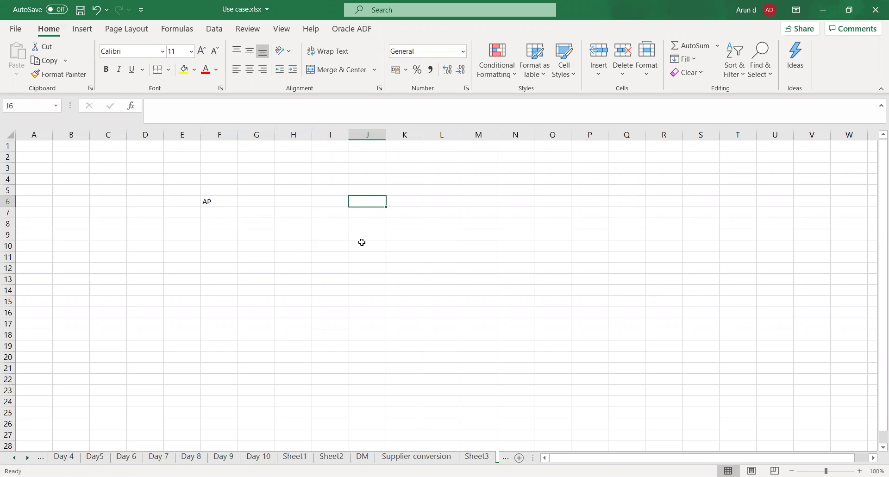
{"action": "type", "text": "AR"}
{"action": "key", "text": "Right"}
- Enter Vendor in F7 beneath AP and Customer in J7 beneath AR
{"action": "key", "text": "Down"}
{"action": "key", "text": "Left"}
{"action": "key", "text": "Left"}
{"action": "key", "text": "Left"}
{"action": "key", "text": "Left"}
{"action": "key", "text": "Left"}
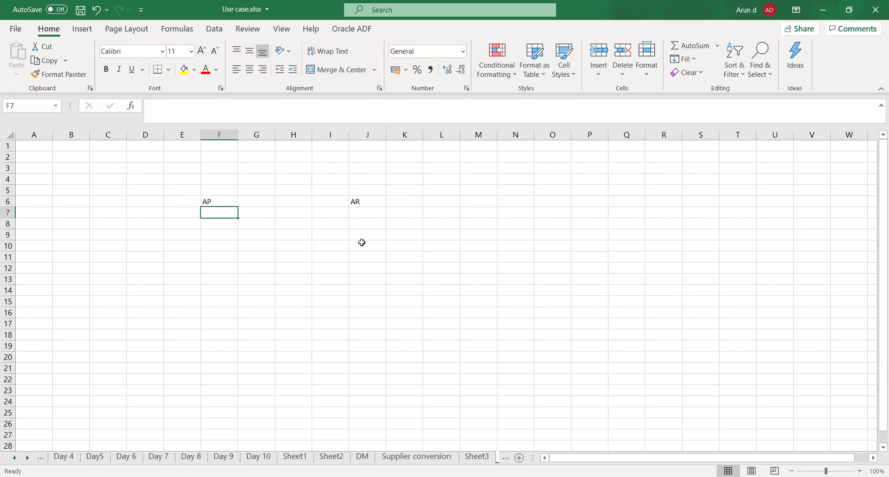
{"action": "type", "text": "Vendo"}
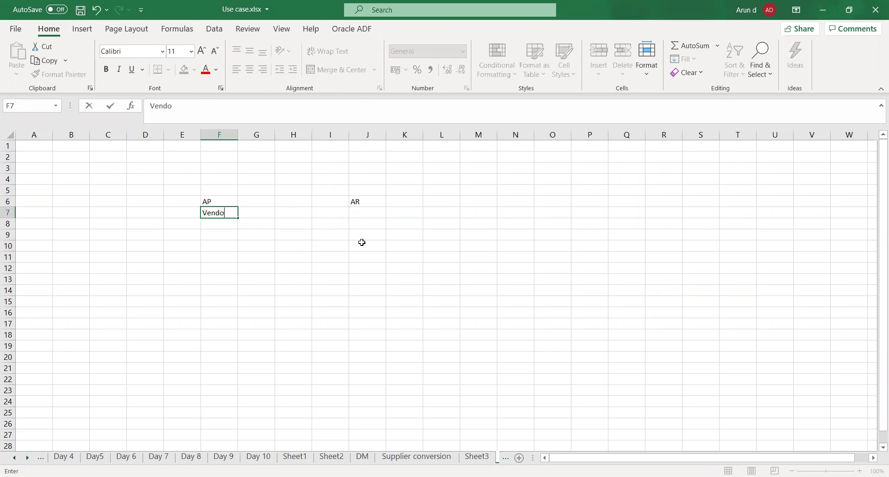
{"action": "type", "text": "r"}
{"action": "key", "text": "Right"}
{"action": "key", "text": "Right"}
{"action": "key", "text": "Right"}
{"action": "key", "text": "Right"}
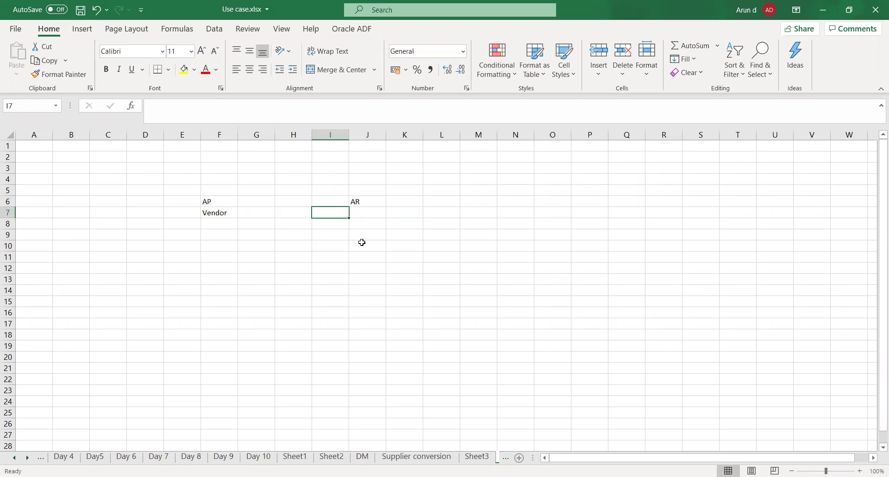
{"action": "type", "text": "Cus"}
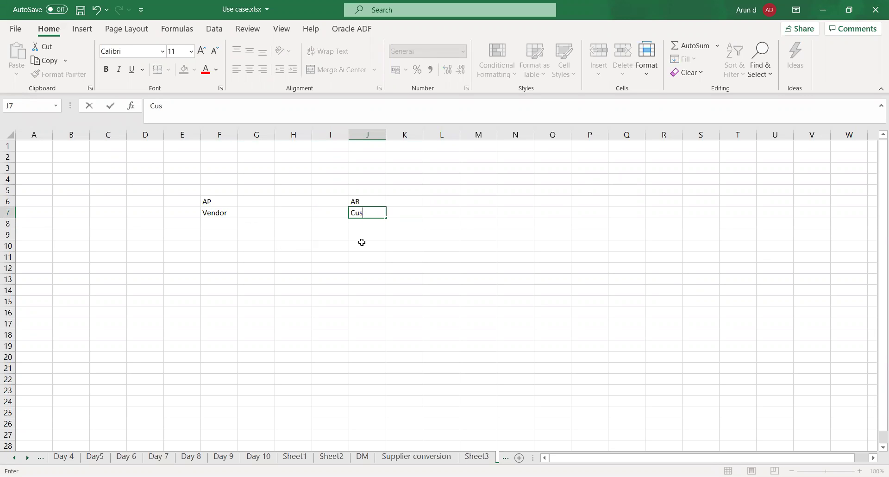
{"action": "type", "text": "tomer"}
{"action": "key", "text": "Right"}
- Enter the headings TATA CONSULTANCY in J5 and TATA STEEL in F5, and autofit column F to its contents
{"action": "key", "text": "Left"}
{"action": "key", "text": "Up"}
{"action": "key", "text": "Up"}
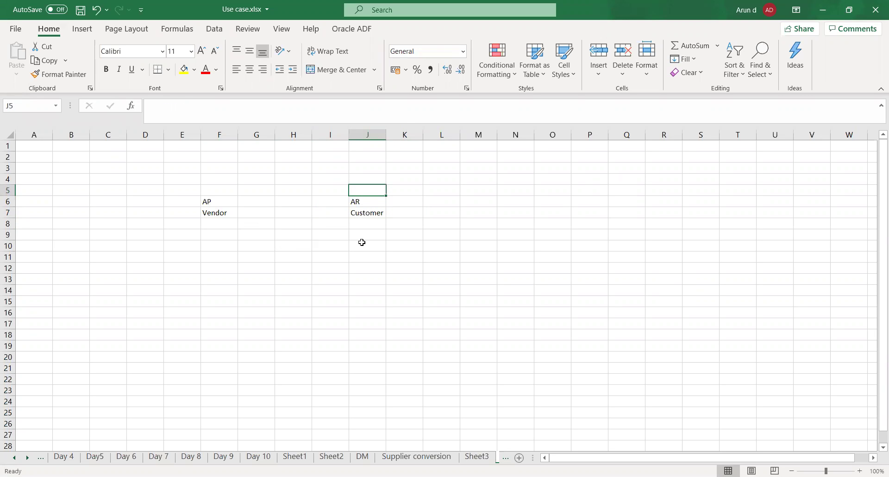
{"action": "type", "text": "TATA"}
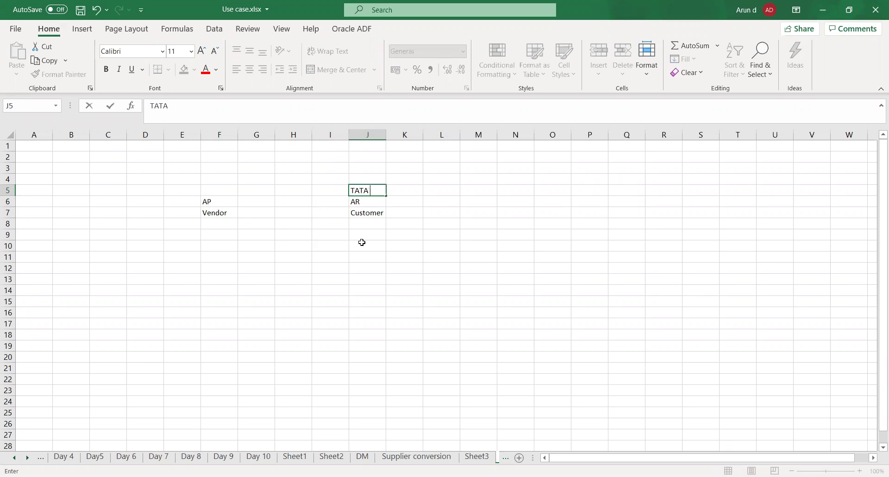
{"action": "type", "text": " CONSULTANCY"}
{"action": "key", "text": "Left"}
{"action": "key", "text": "Left"}
{"action": "key", "text": "Left"}
{"action": "key", "text": "Left"}
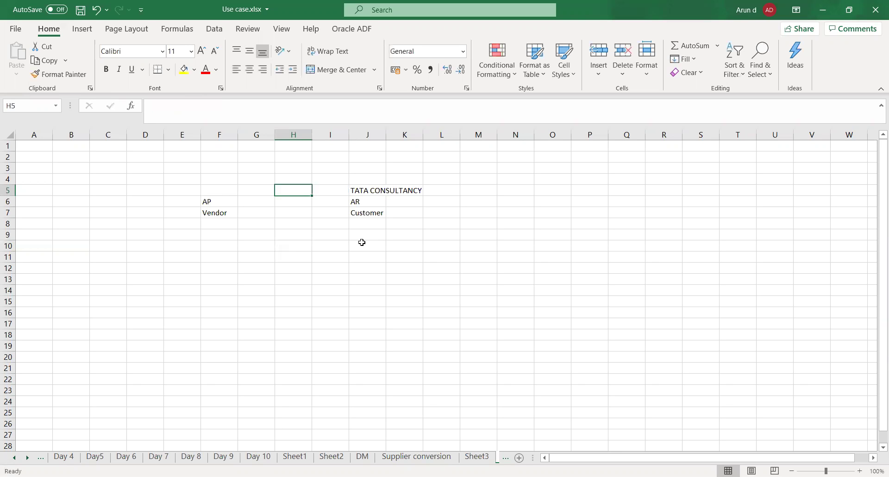
{"action": "type", "text": "TATA"}
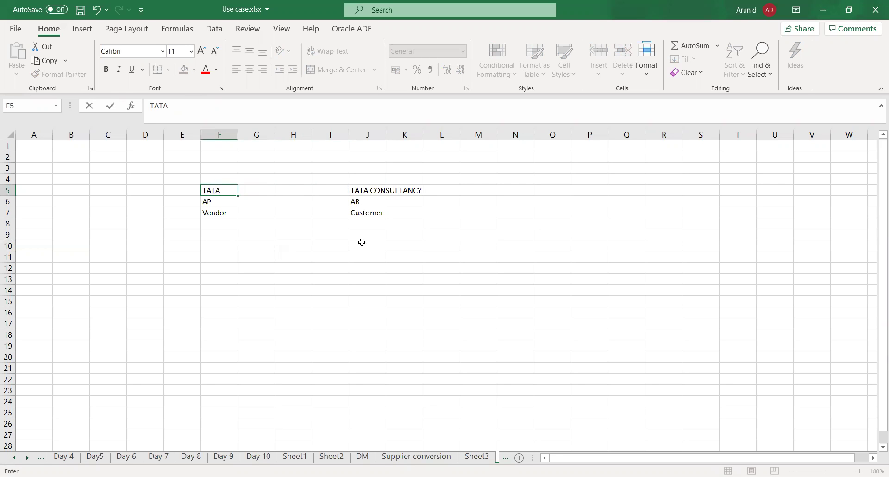
{"action": "type", "text": " STEEL"}
{"action": "key", "text": "Right"}
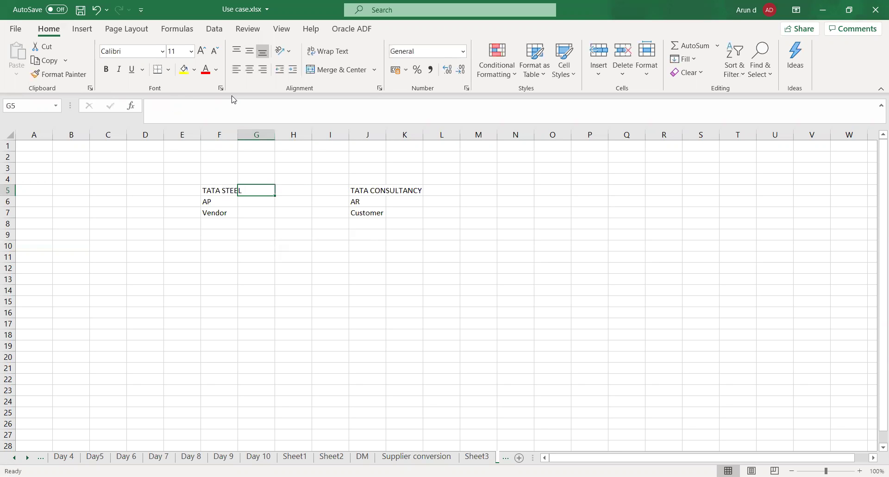
{"action": "double_click", "coordinate": [238, 133]}
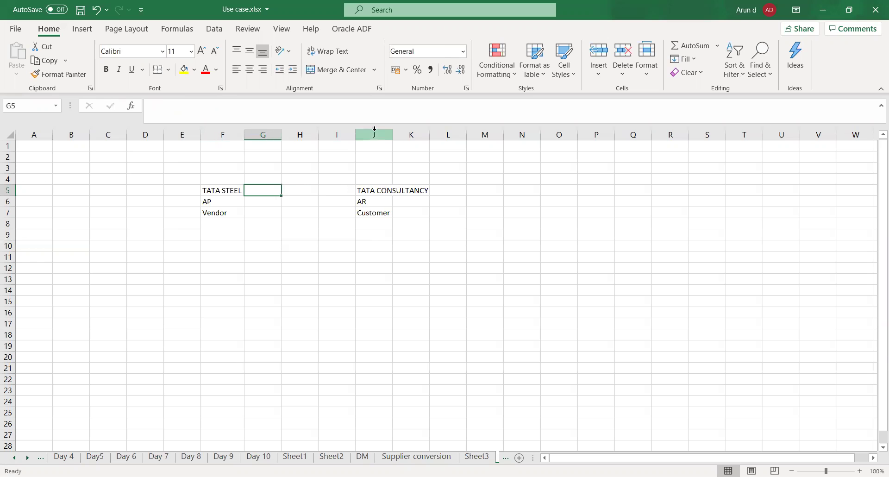
- Widen column J slightly and enter Honeywell in G7 beside the TATA STEEL Vendor label
{"action": "double_click", "coordinate": [392, 137]}
{"action": "left_click", "coordinate": [258, 204]}
{"action": "left_click", "coordinate": [255, 213]}
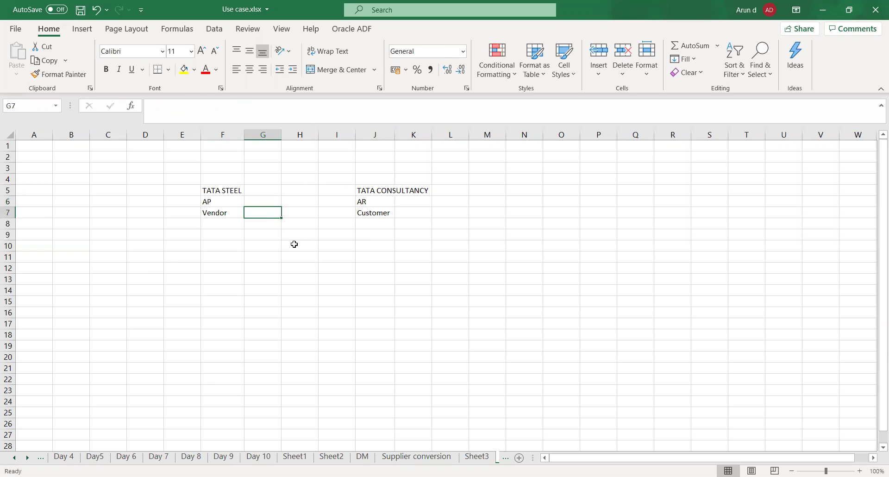
{"action": "type", "text": "H"}
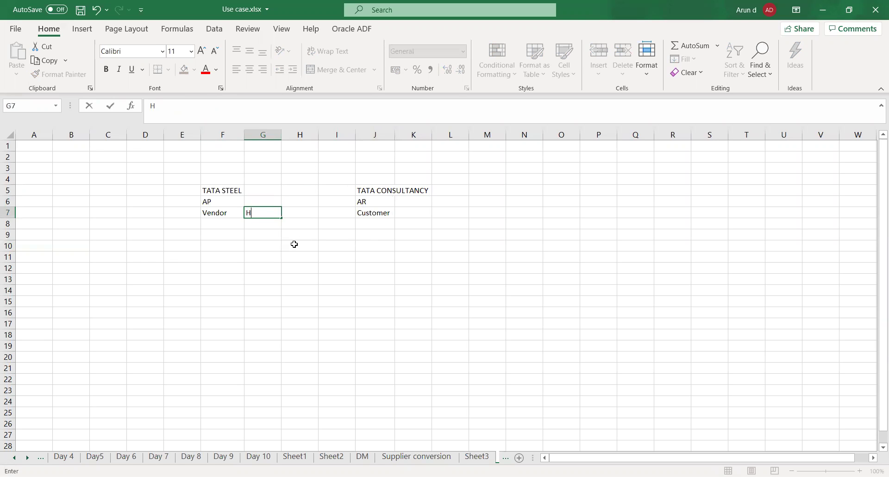
{"action": "type", "text": "oneywell"}
{"action": "key", "text": "Tab"}
- Enter AT & T in K7 beside the TATA CONSULTANCY Customer label
{"action": "key", "text": "Tab"}
{"action": "key", "text": "Tab"}
{"action": "key", "text": "Tab"}
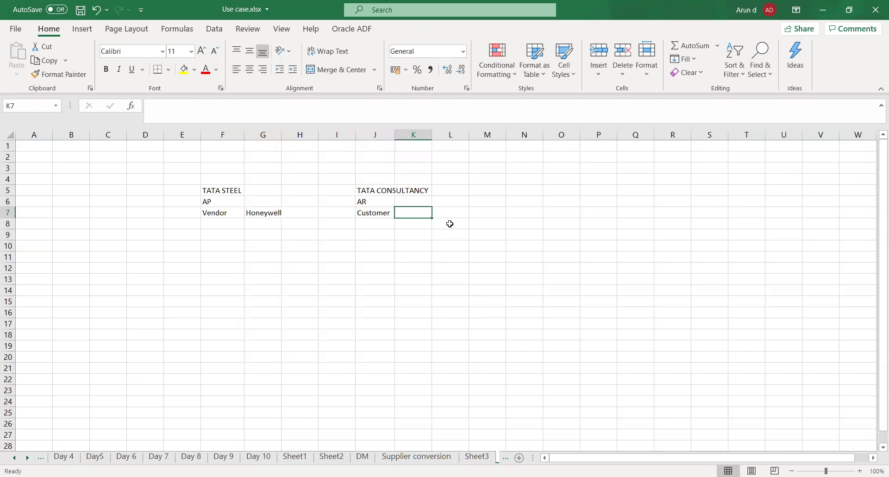
{"action": "type", "text": "AT & T"}
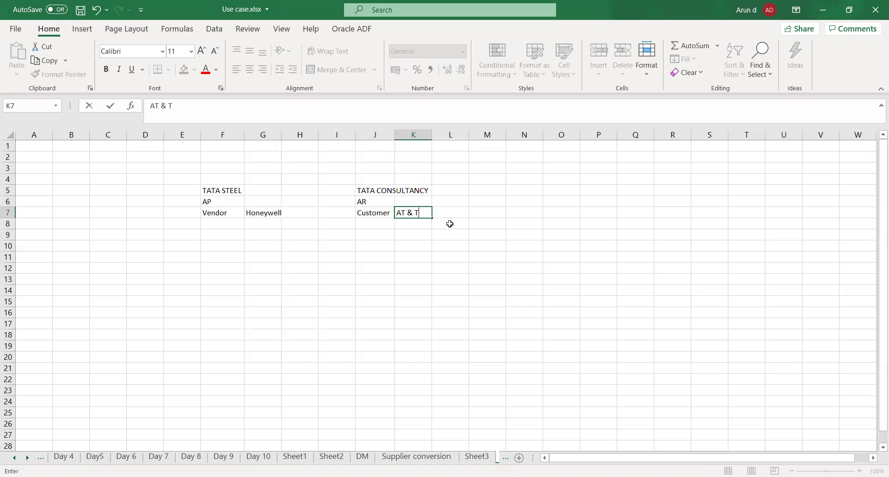
{"action": "key", "text": "Tab"}
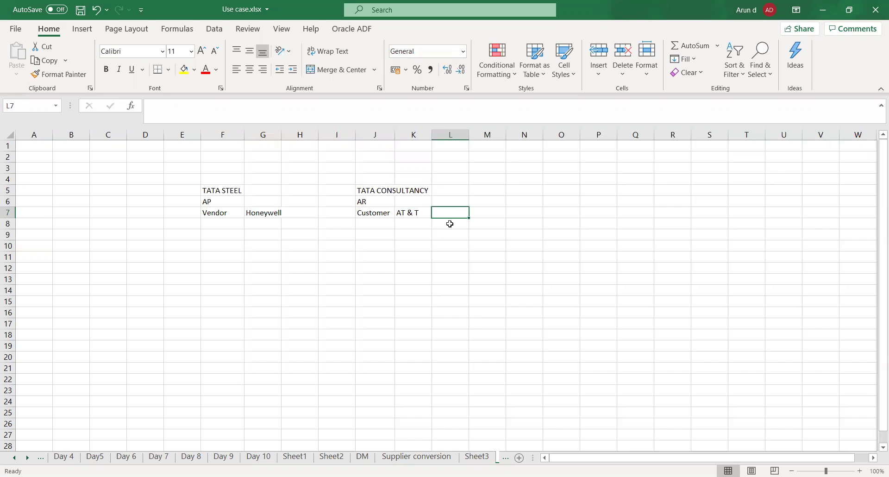
- Enter Customer in E7, in the cell just before the TATA STEEL Vendor label
{"action": "key", "text": "Left"}
{"action": "key", "text": "Left"}
{"action": "key", "text": "Left"}
{"action": "key", "text": "Left"}
{"action": "key", "text": "Left"}
{"action": "key", "text": "Left"}
{"action": "key", "text": "Left"}
{"action": "key", "text": "Left"}
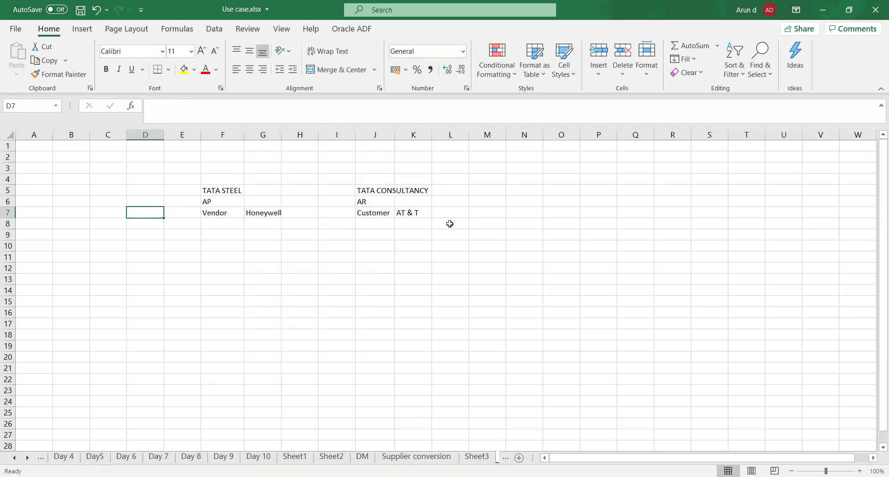
{"action": "key", "text": "Right"}
{"action": "type", "text": "Customer"}
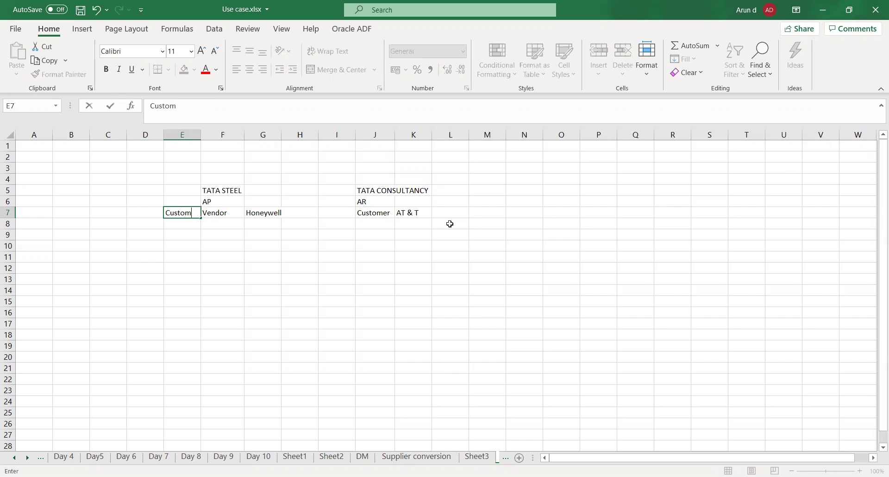
{"action": "key", "text": "Right"}
- Enter ABC Ltd in D7 beside the new Customer label
{"action": "key", "text": "Left"}
{"action": "key", "text": "Left"}
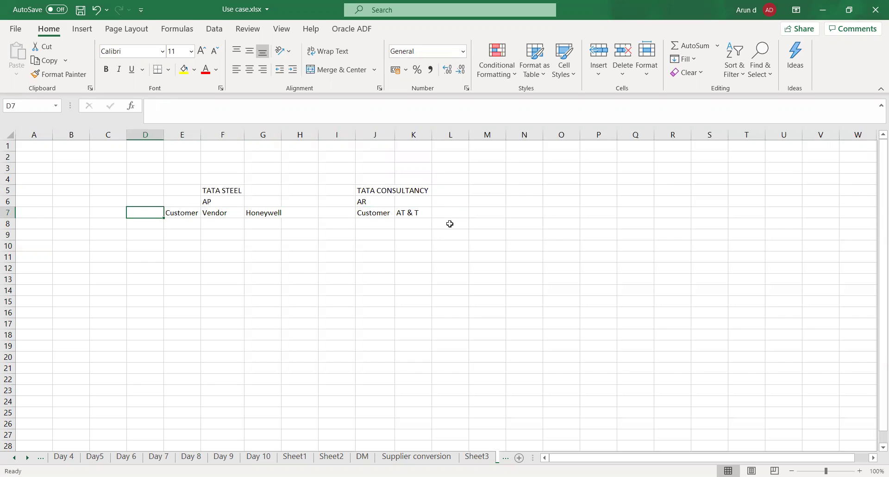
{"action": "type", "text": "A"}
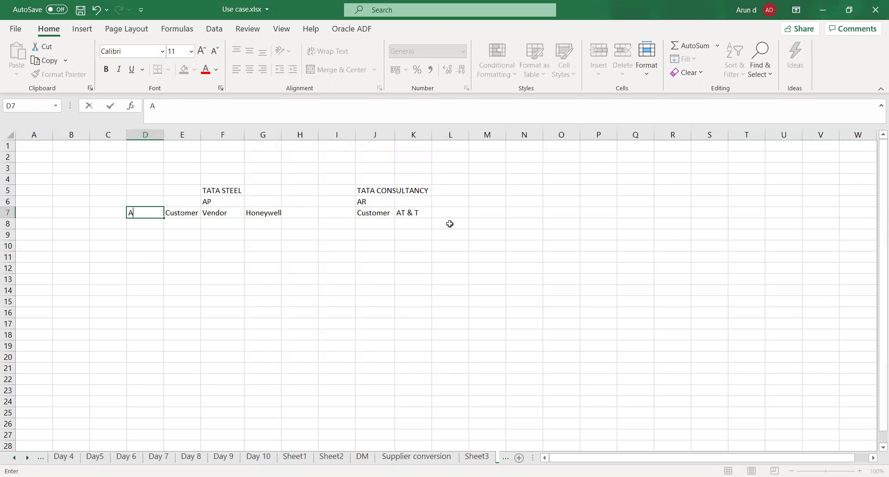
{"action": "type", "text": "BC Ltd"}
{"action": "key", "text": "Right"}
- Insert a blank column at column H to shift the TATA CONSULTANCY block one column over
{"action": "key", "text": "Right"}
{"action": "key", "text": "Right"}
{"action": "key", "text": "Right"}
{"action": "key", "text": "Right"}
{"action": "key", "text": "Right"}
{"action": "key", "text": "Right"}
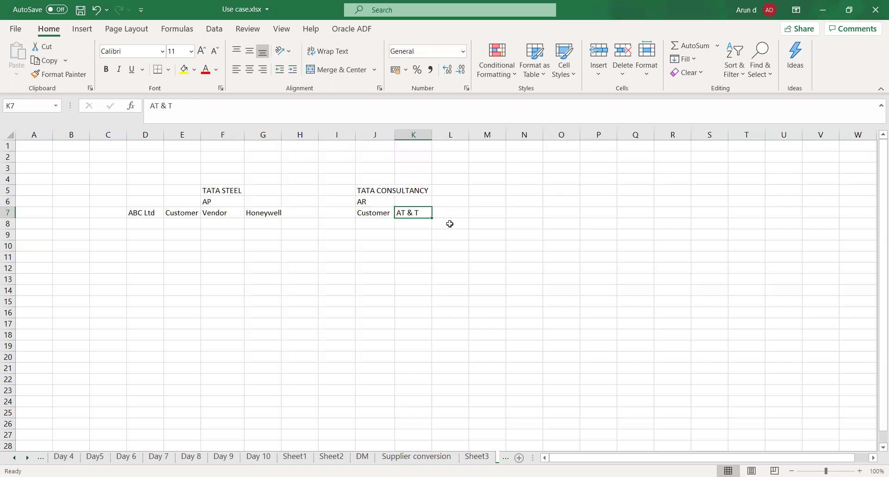
{"action": "left_click", "coordinate": [301, 132]}
{"action": "right_click", "coordinate": [303, 140]}
{"action": "left_click", "coordinate": [329, 230]}
{"action": "left_click", "coordinate": [398, 300]}
- Enter Vendor in J7 and Infosys in I7 for the TATA CONSULTANCY block
{"action": "left_click", "coordinate": [368, 211]}
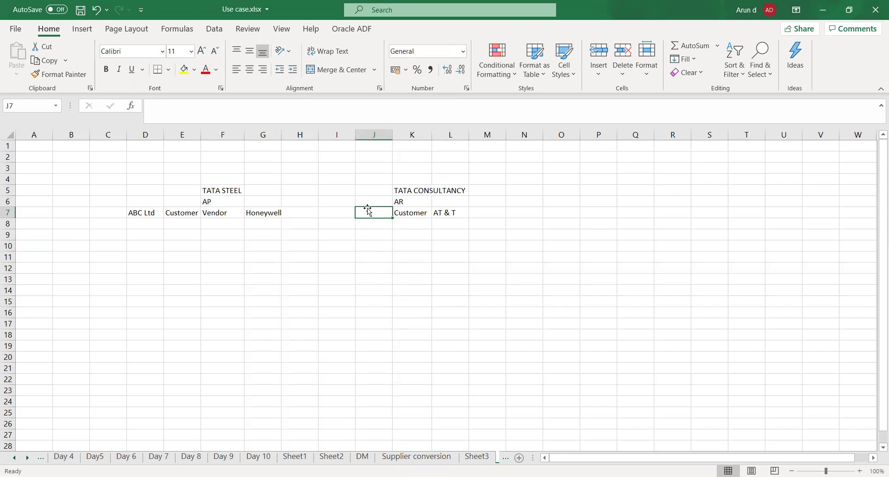
{"action": "type", "text": "Vendor"}
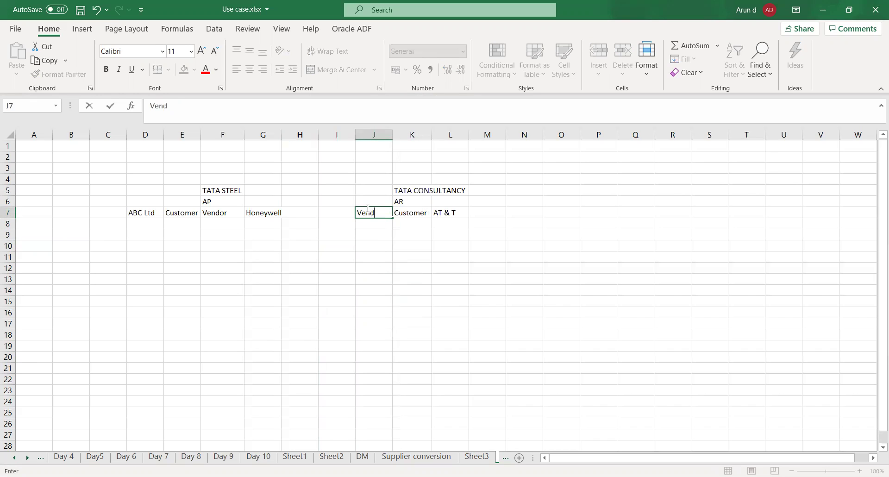
{"action": "key", "text": "Tab"}
{"action": "key", "text": "Left"}
{"action": "key", "text": "Left"}
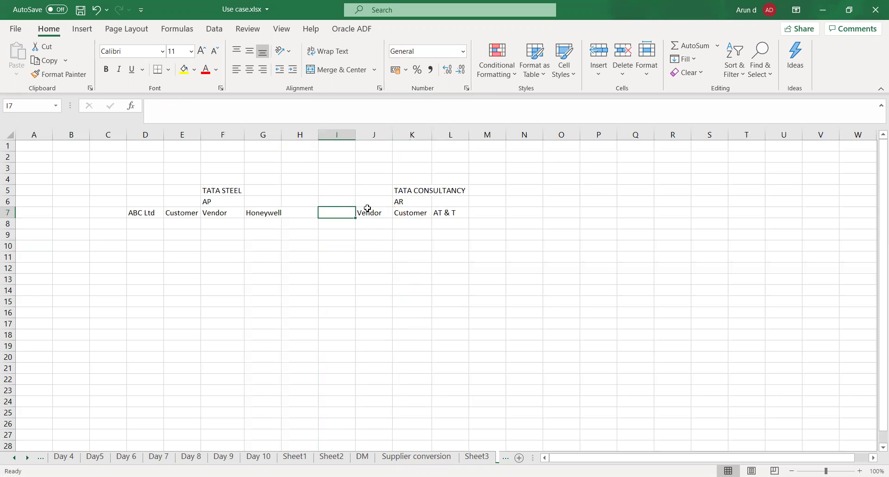
{"action": "type", "text": "Infosys"}
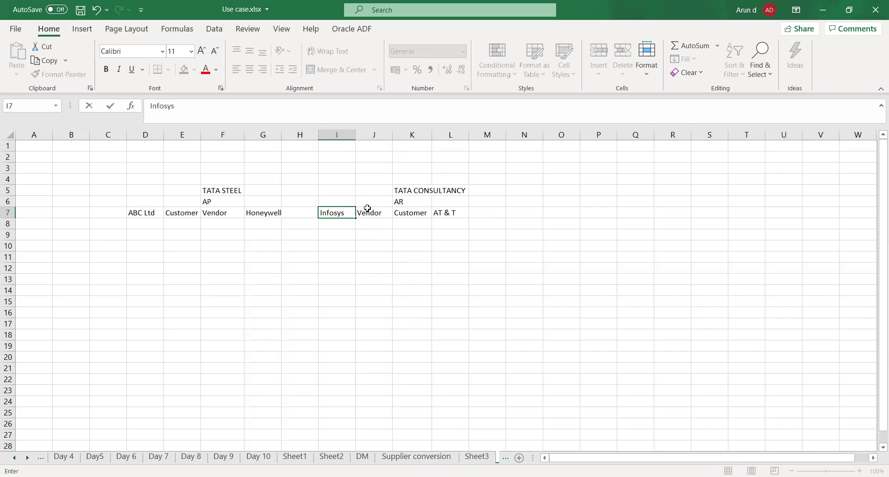
{"action": "left_click", "coordinate": [368, 209]}
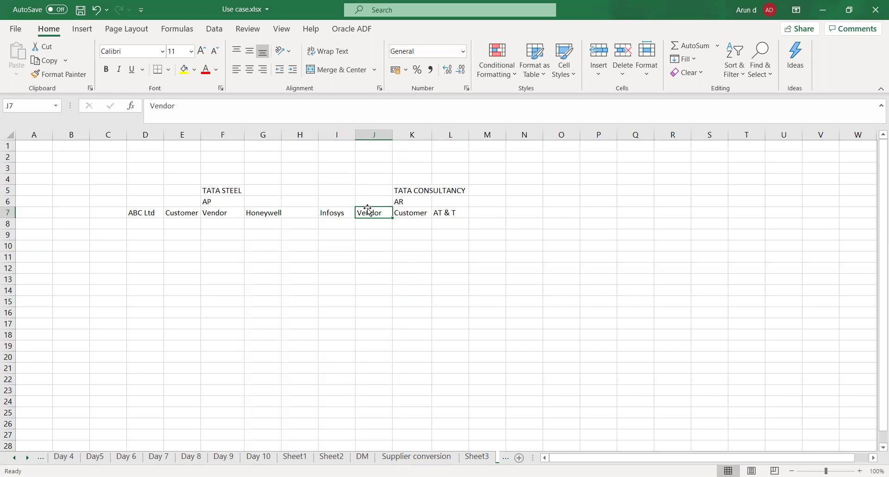
- Save the workbook and autofit column K to its contents
{"action": "key", "text": "ctrl+s"}
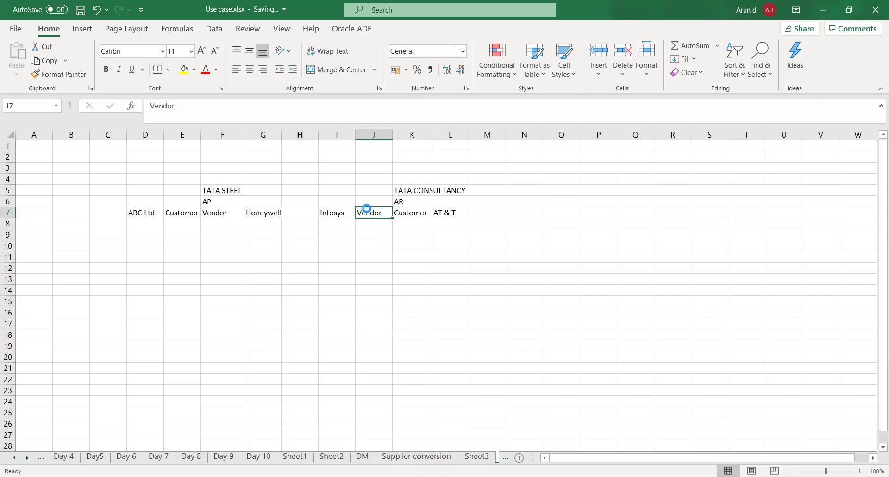
{"action": "left_click", "coordinate": [412, 257]}
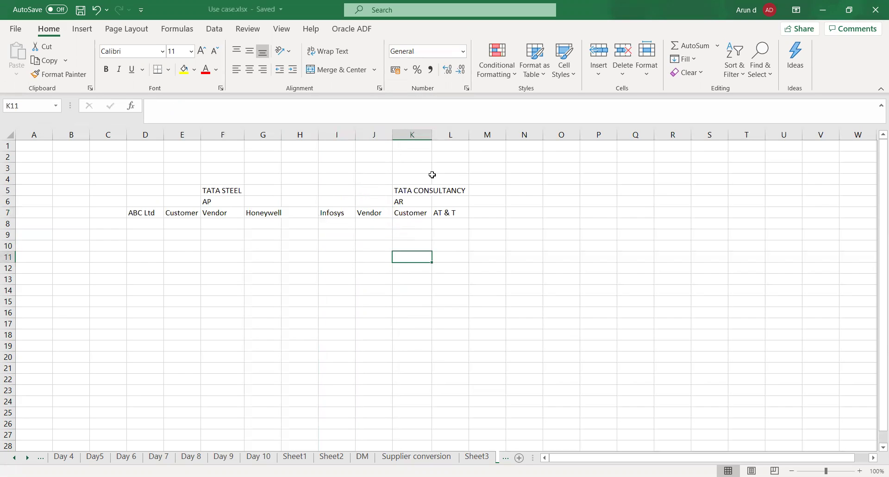
{"action": "double_click", "coordinate": [431, 133]}
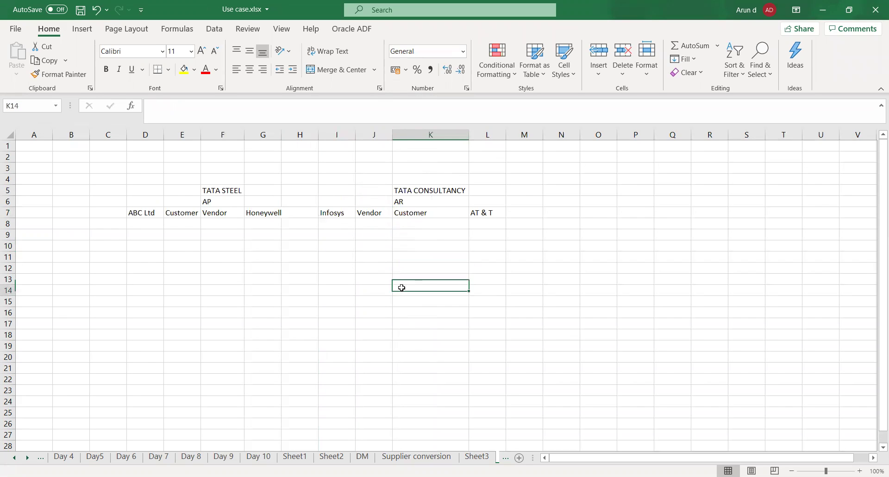
- Make the Vendor and Customer labels in J7, K7, E7 and F7 bold
{"action": "left_click", "coordinate": [343, 213]}
{"action": "left_click", "coordinate": [371, 217]}
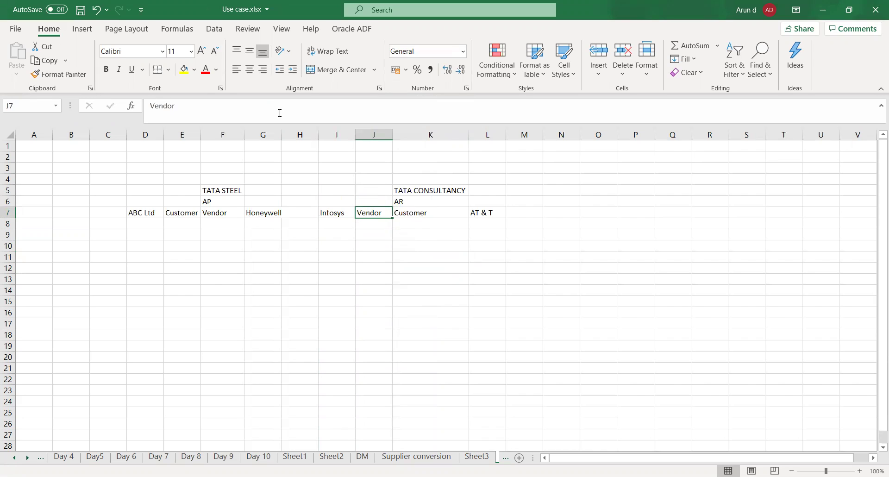
{"action": "left_click", "coordinate": [105, 70]}
{"action": "left_click", "coordinate": [379, 255]}
{"action": "left_click", "coordinate": [407, 214]}
{"action": "left_click", "coordinate": [106, 70]}
{"action": "left_click", "coordinate": [174, 215]}
{"action": "key", "text": "ctrl+b"}
{"action": "left_click", "coordinate": [215, 215]}
{"action": "key", "text": "ctrl+b"}
{"action": "left_click", "coordinate": [364, 299]}
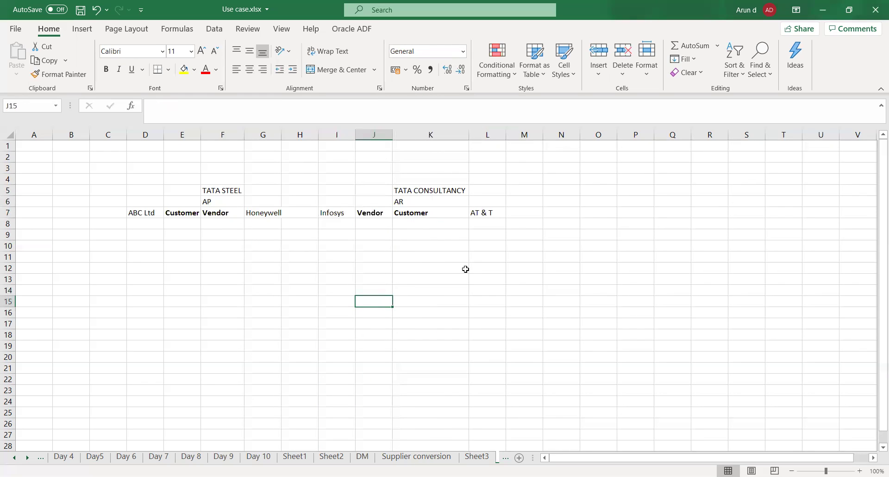
- Review the AP, AR, Vendor and Customer labels under TATA STEEL and TATA CONSULTANCY
{"action": "left_click", "coordinate": [428, 190]}
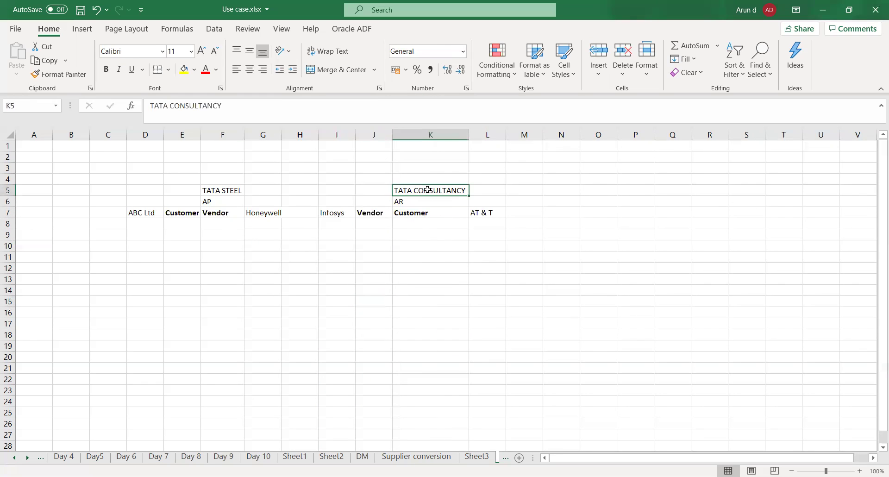
{"action": "left_click", "coordinate": [410, 215]}
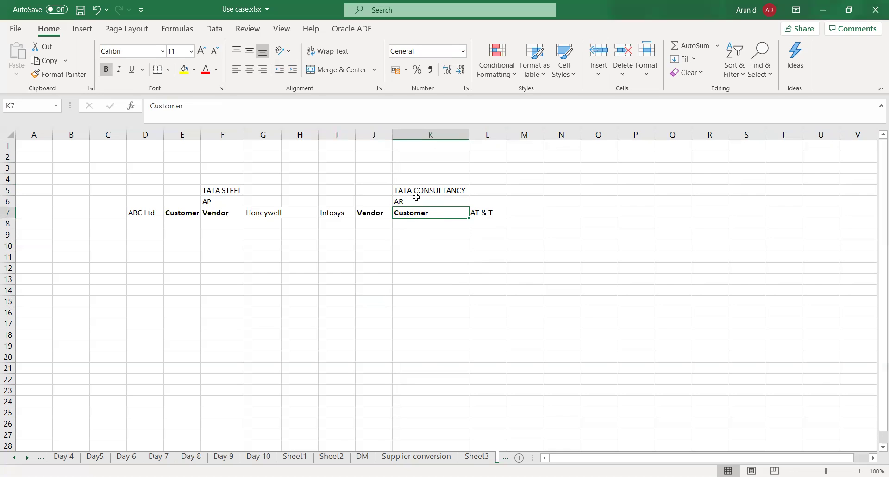
{"action": "left_click", "coordinate": [214, 198]}
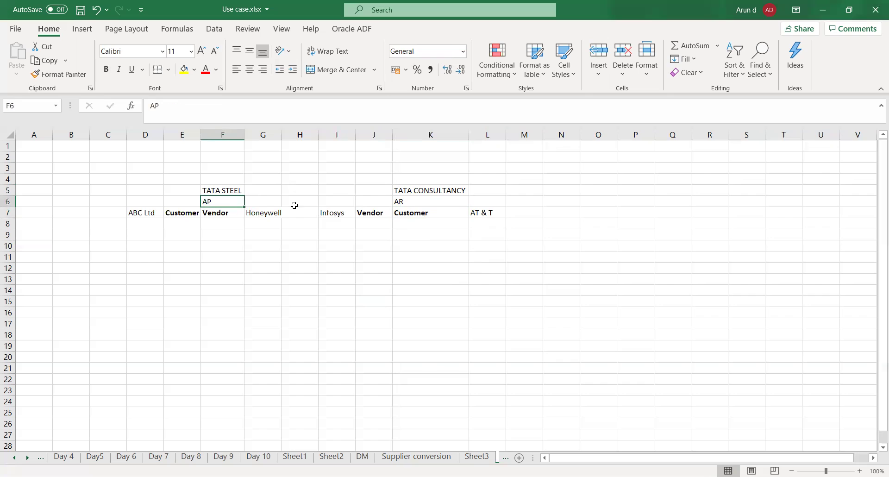
{"action": "left_click", "coordinate": [412, 202]}
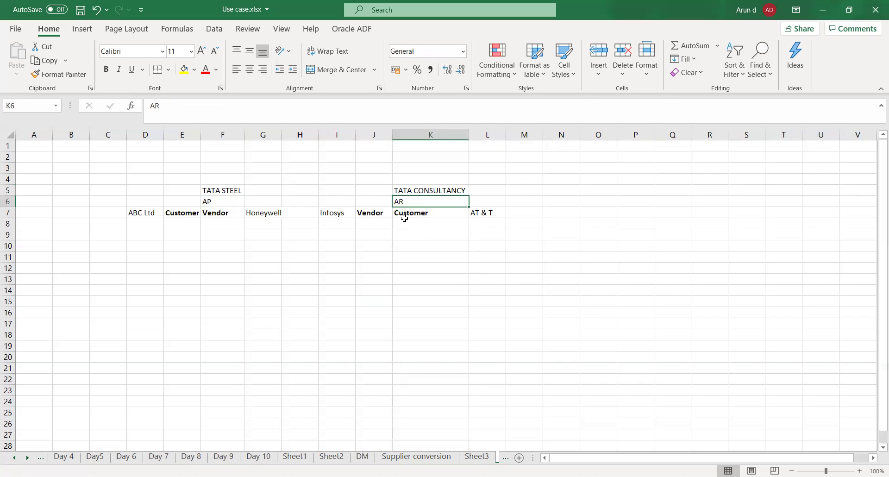
{"action": "left_click", "coordinate": [370, 213]}
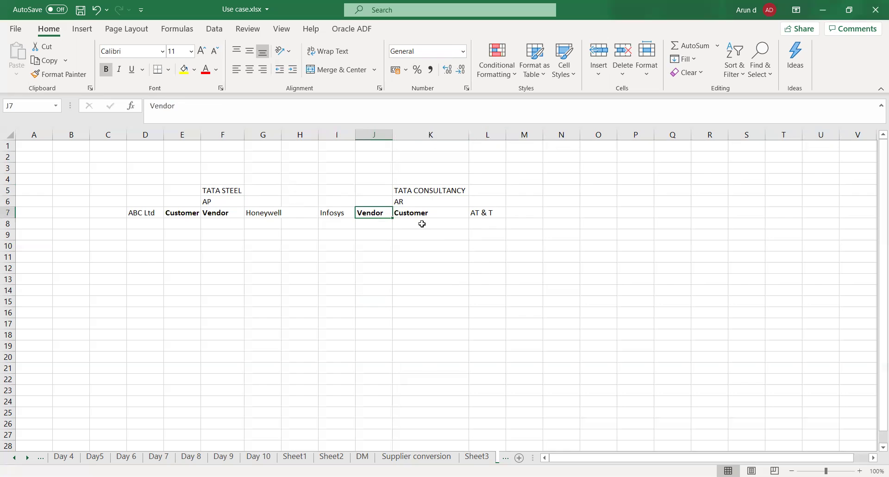
{"action": "left_click", "coordinate": [415, 216]}
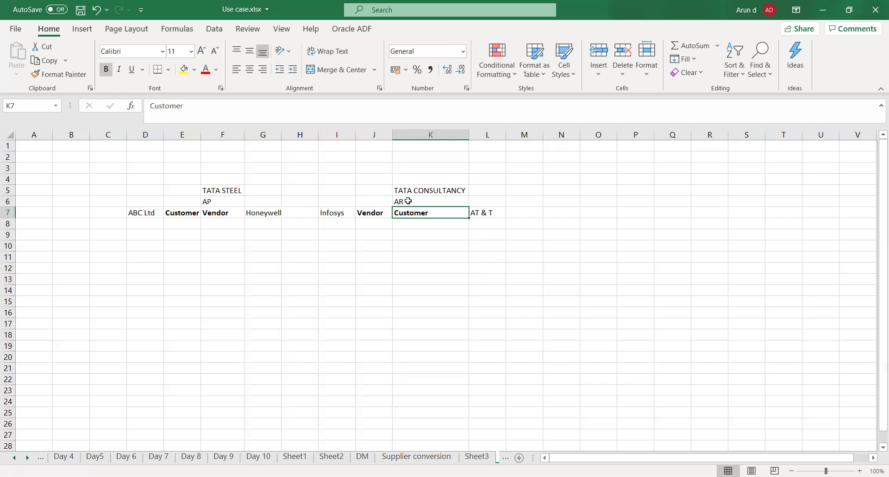
{"action": "left_click", "coordinate": [363, 211]}
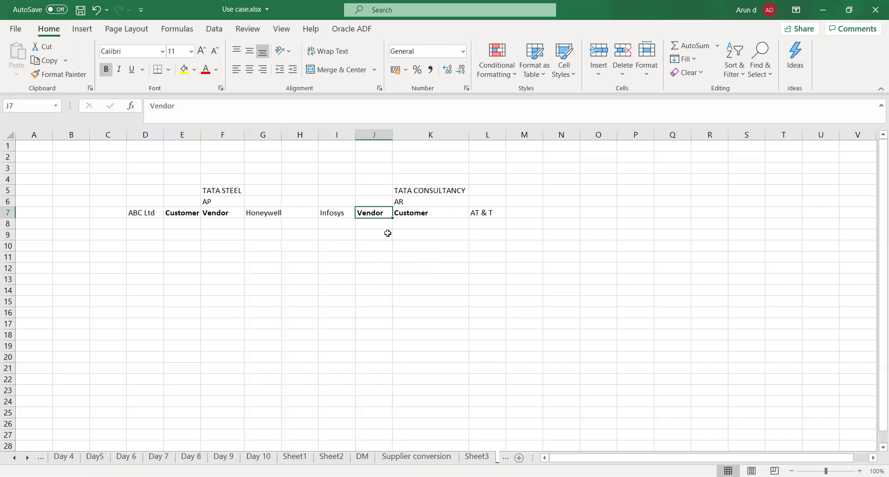
- Enter 1,00,000 in K8 beneath Customer and 60,000 in J8 beneath Vendor
{"action": "left_click", "coordinate": [411, 223]}
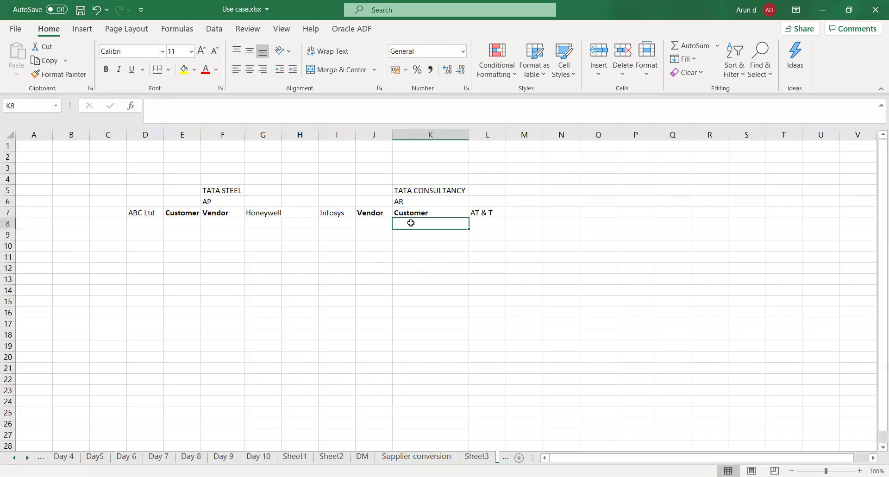
{"action": "type", "text": "1,0"}
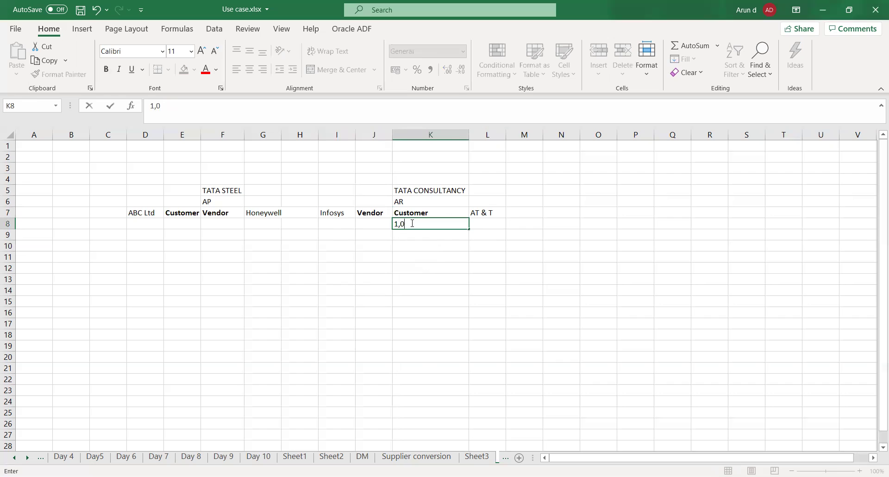
{"action": "type", "text": "0,000"}
{"action": "key", "text": "Tab"}
{"action": "left_click", "coordinate": [411, 223]}
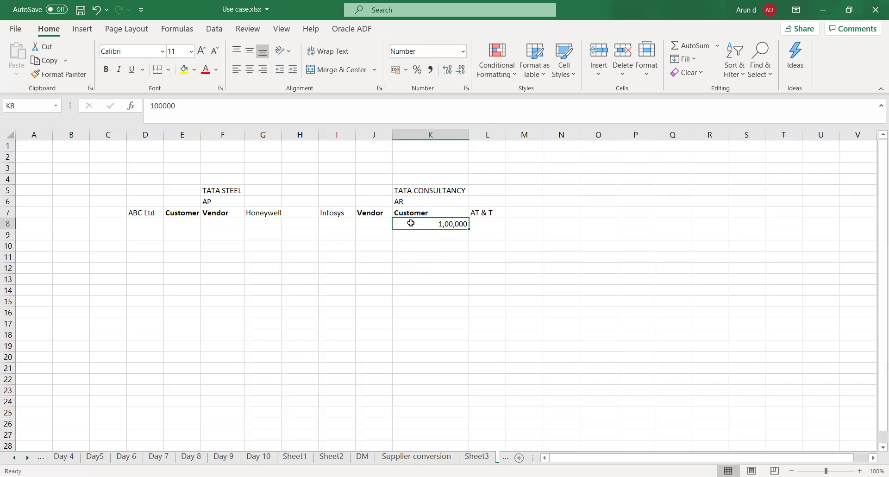
{"action": "key", "text": "Left"}
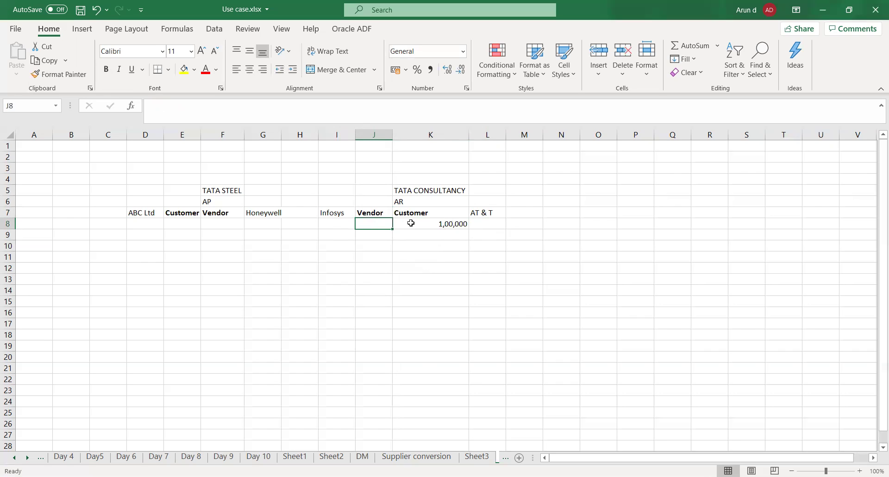
{"action": "type", "text": "60,000"}
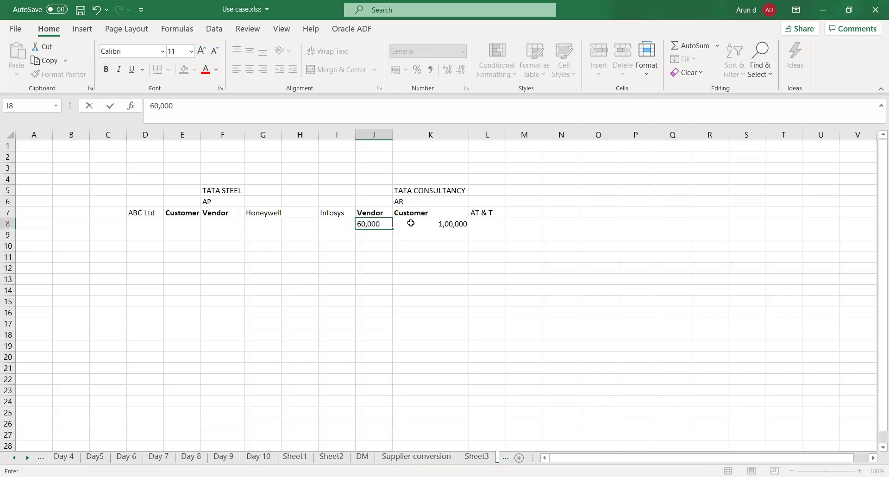
{"action": "key", "text": "ctrl+Return"}
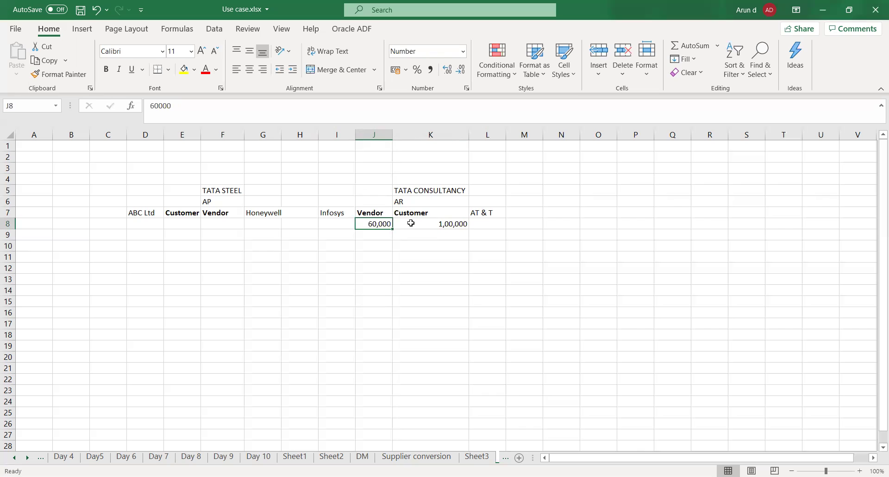
- Enter AR in K9 under the Customer amount and AP in J9 under the Vendor amount
{"action": "key", "text": "Down"}
{"action": "key", "text": "Right"}
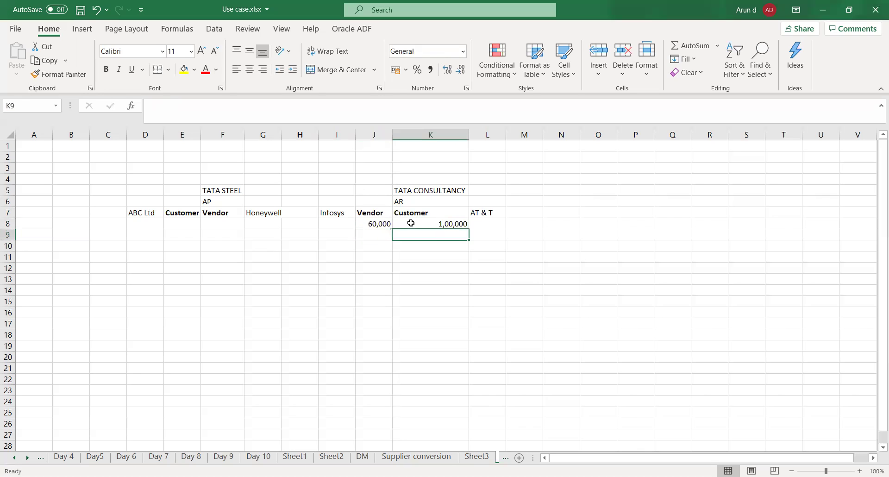
{"action": "type", "text": "AR"}
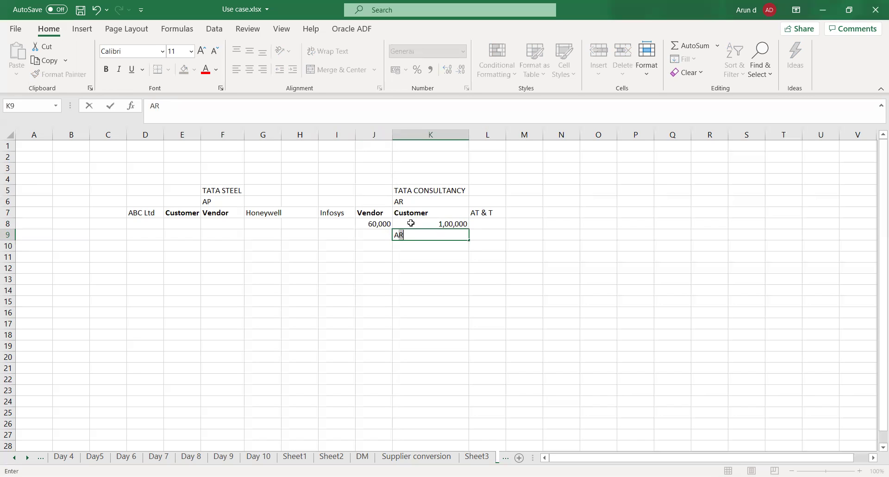
{"action": "key", "text": "Left"}
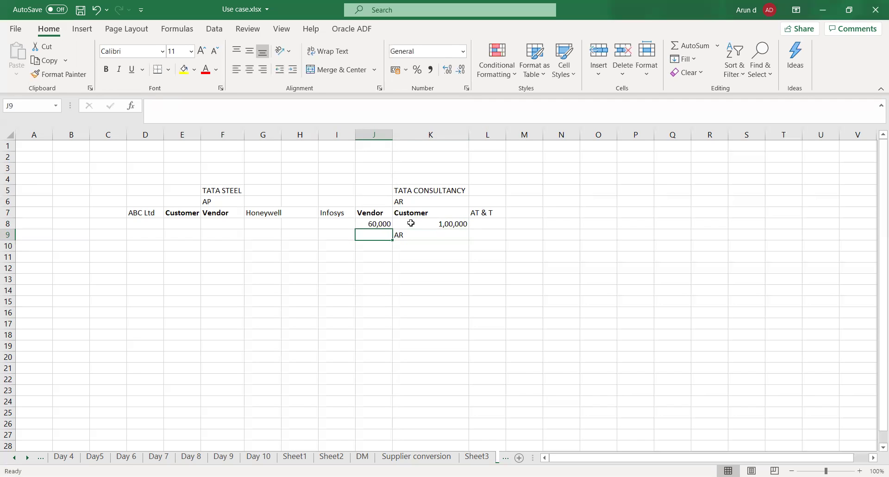
{"action": "type", "text": "AP"}
{"action": "key", "text": "Right"}
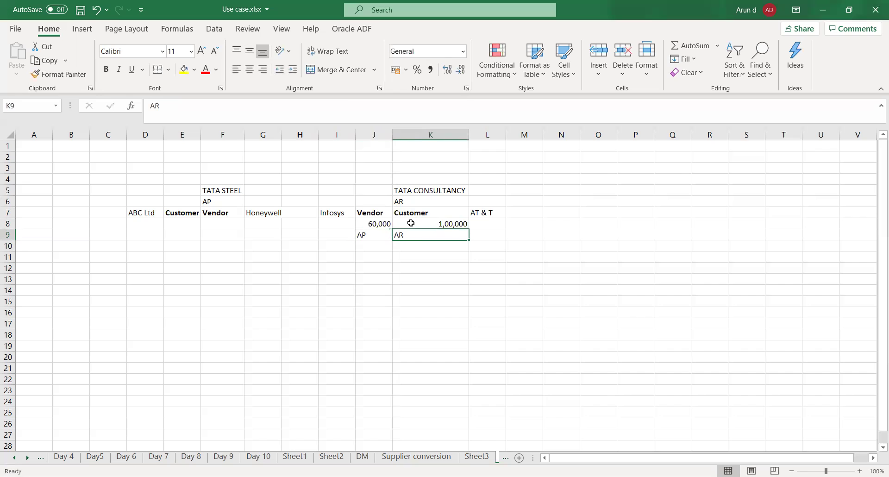
- Enter Service in K10 below AR and in J10 below AP
{"action": "key", "text": "Down"}
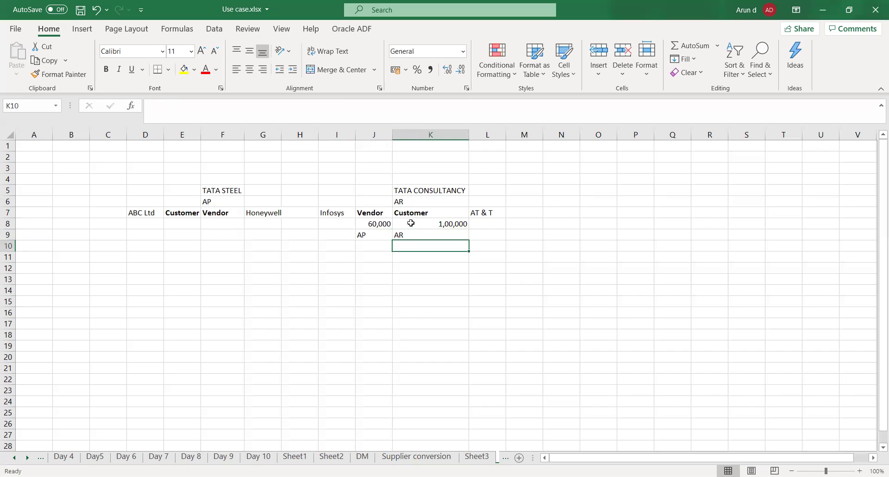
{"action": "type", "text": "Service"}
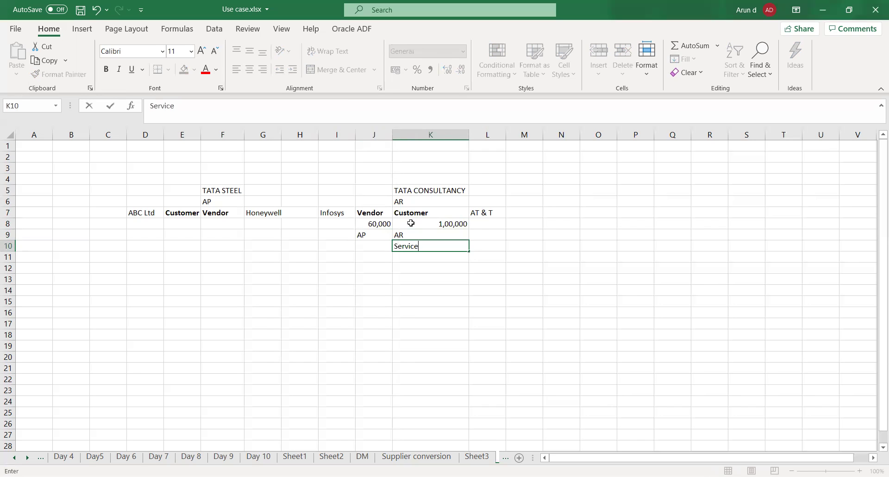
{"action": "key", "text": "Left"}
{"action": "key", "text": "Left"}
{"action": "key", "text": "Right"}
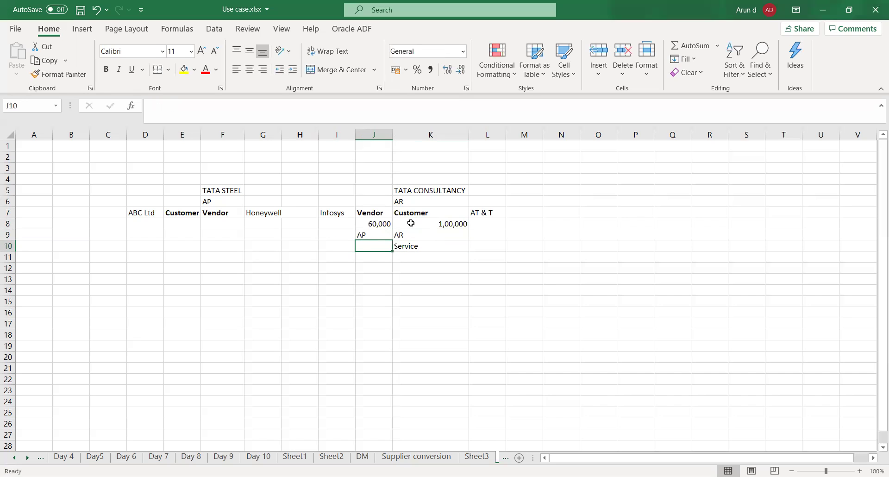
{"action": "type", "text": "Service"}
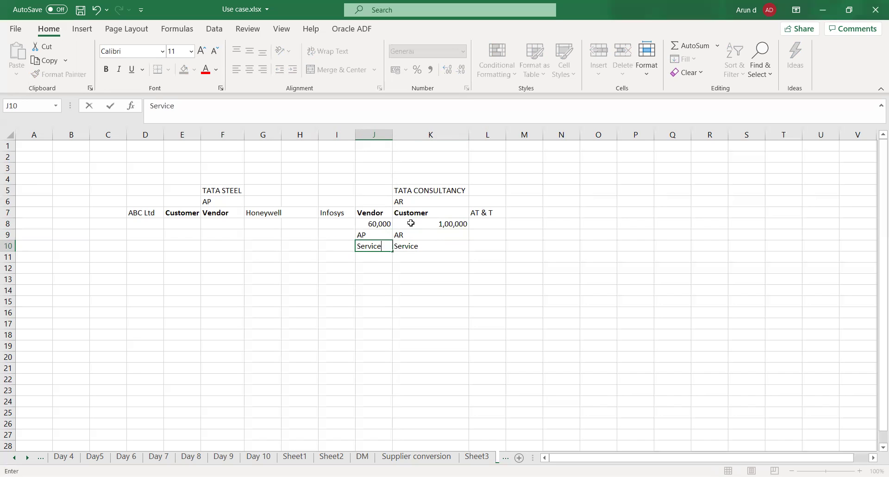
{"action": "key", "text": "Right"}
{"action": "key", "text": "Left"}
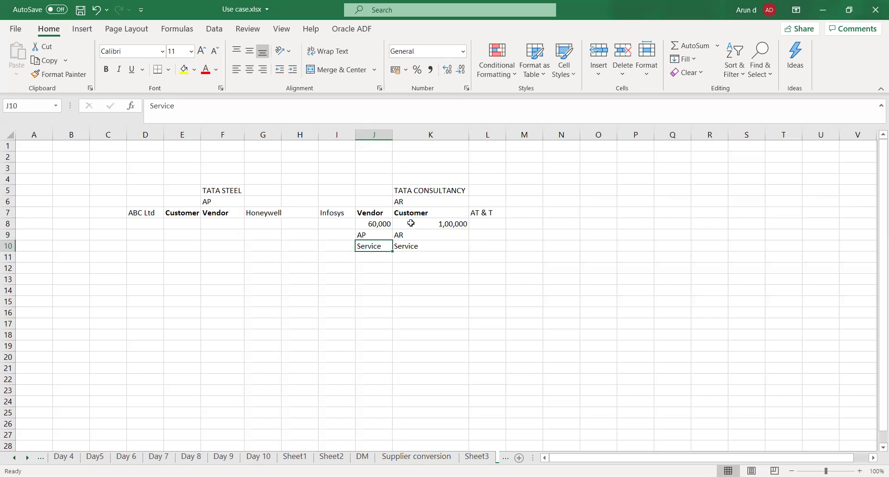
- Enter 1,00,000 in F8 beneath the Vendor label of TATA STEEL
{"action": "key", "text": "Right"}
{"action": "key", "text": "Left"}
{"action": "key", "text": "Left"}
{"action": "key", "text": "Left"}
{"action": "key", "text": "Left"}
{"action": "key", "text": "Left"}
{"action": "key", "text": "Left"}
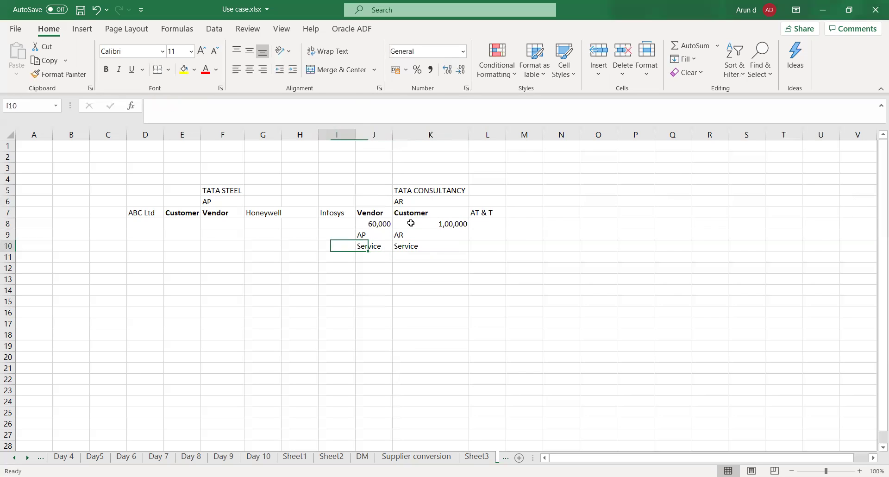
{"action": "key", "text": "Up"}
{"action": "key", "text": "Up"}
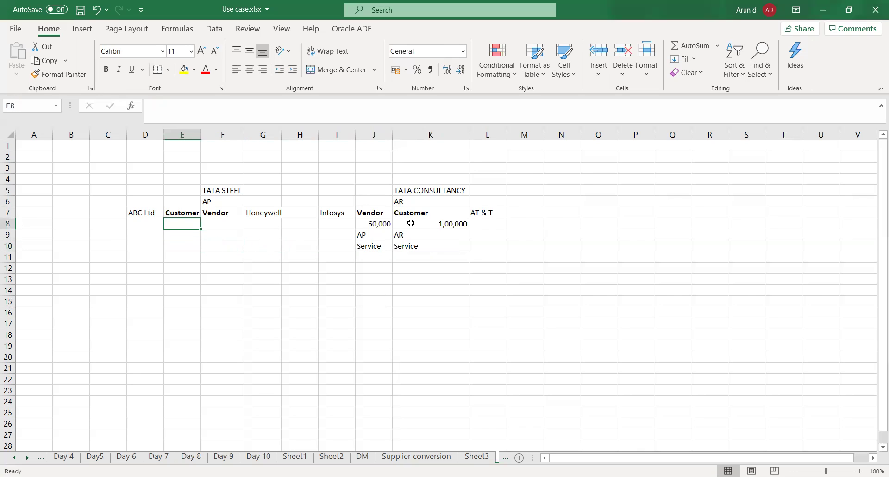
{"action": "key", "text": "Right"}
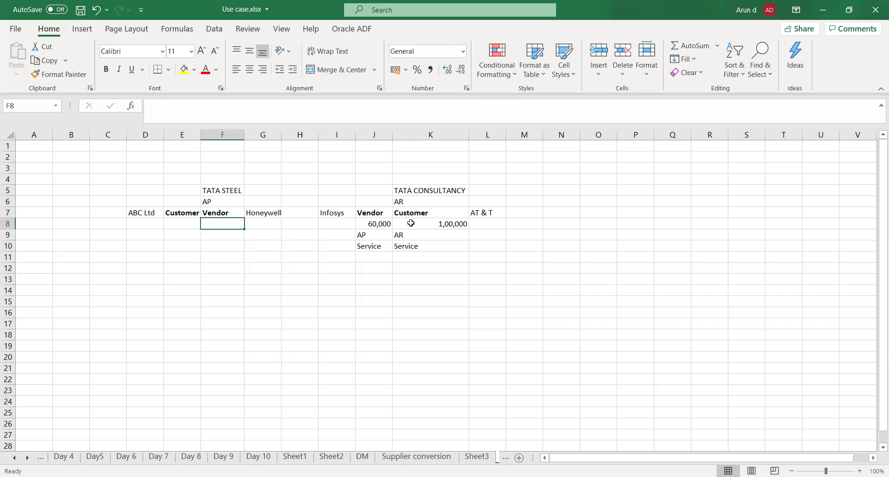
{"action": "type", "text": "1,00,000"}
{"action": "key", "text": "Tab"}
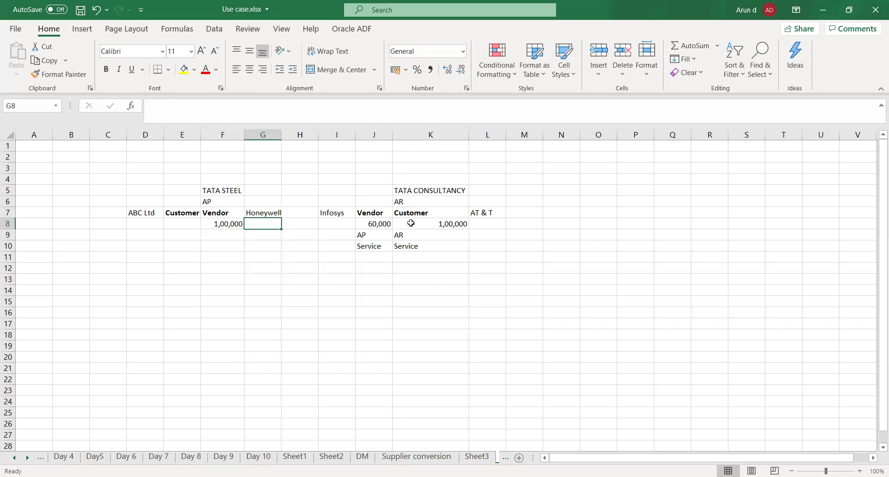
{"action": "key", "text": "Left"}
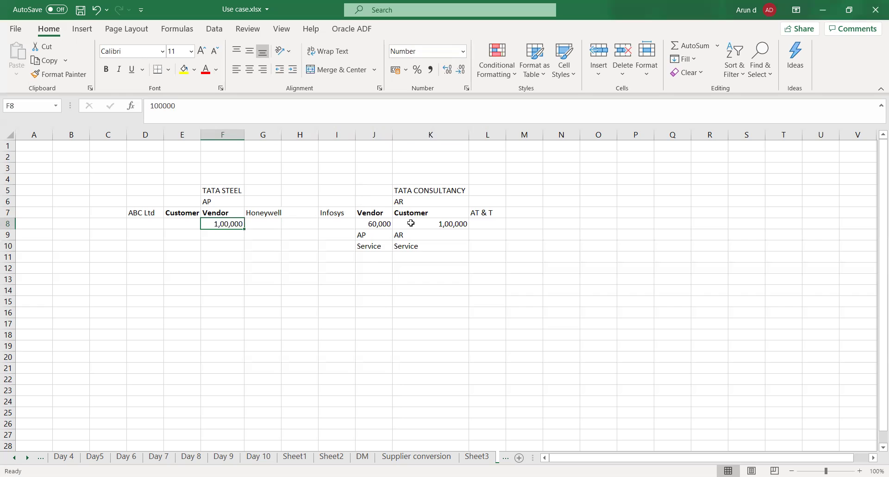
- Enter STEEL in F10, Seeling in E10 and ABC Ltd in D10, and save the workbook
{"action": "key", "text": "Down"}
{"action": "key", "text": "Down"}
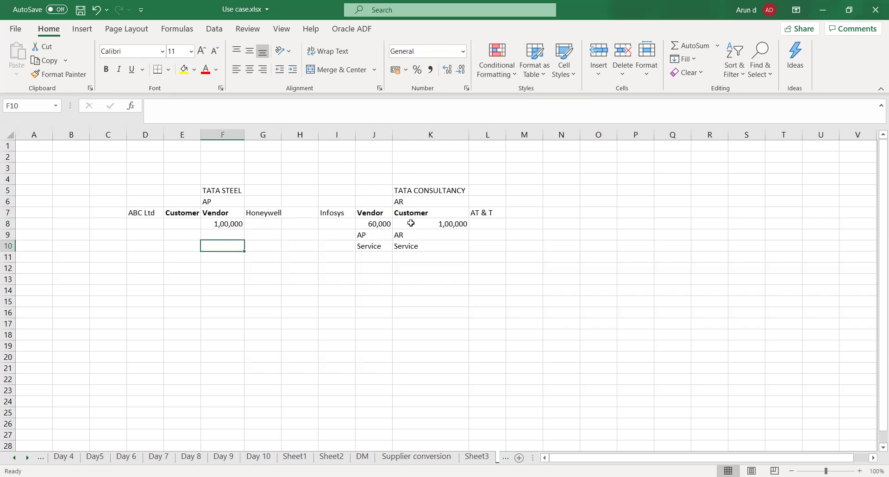
{"action": "type", "text": "STEEL"}
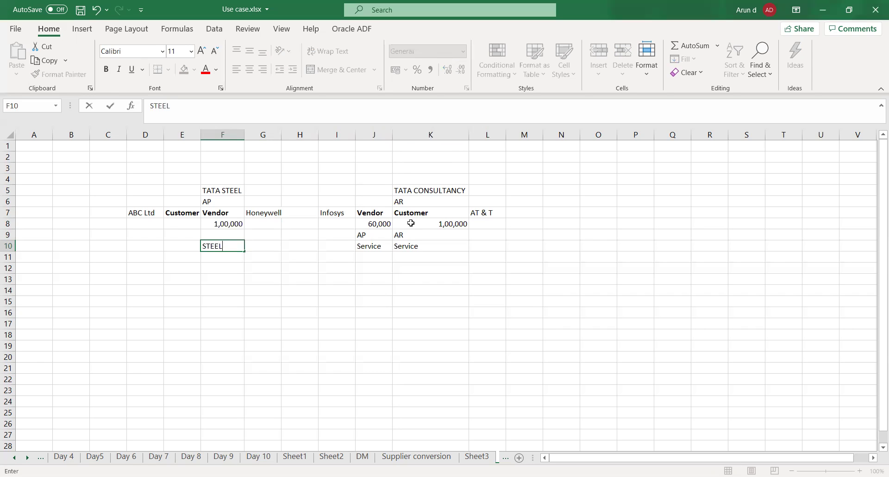
{"action": "key", "text": "Left"}
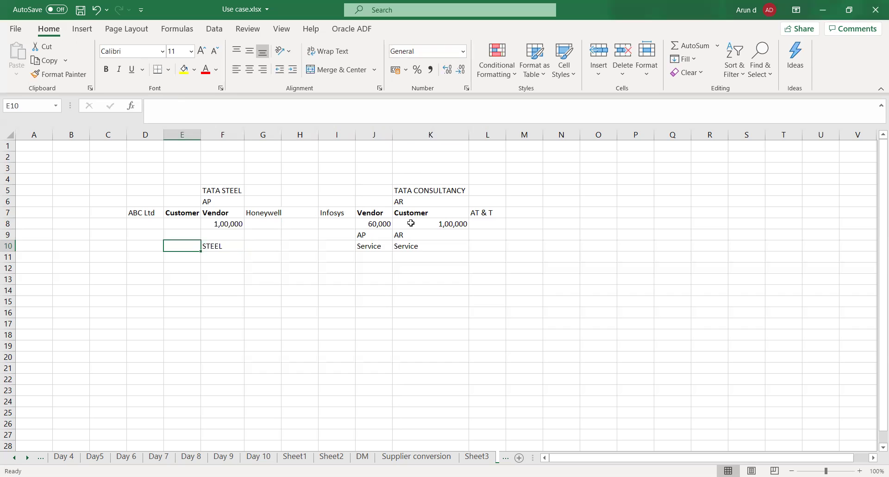
{"action": "type", "text": "Seeling"}
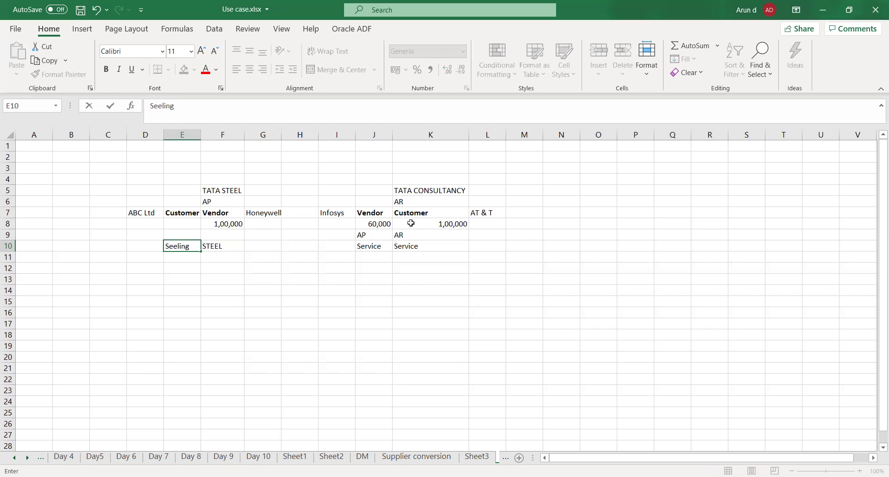
{"action": "key", "text": "Left"}
{"action": "type", "text": "A"}
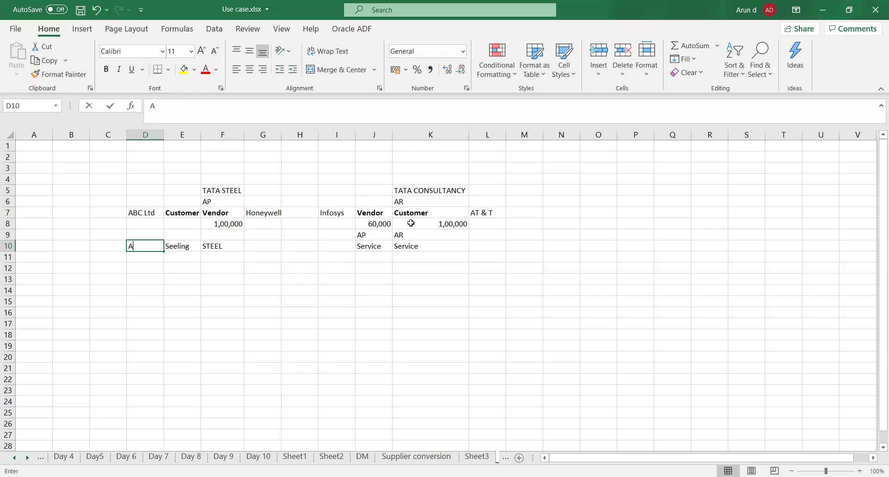
{"action": "type", "text": "BC Ltd"}
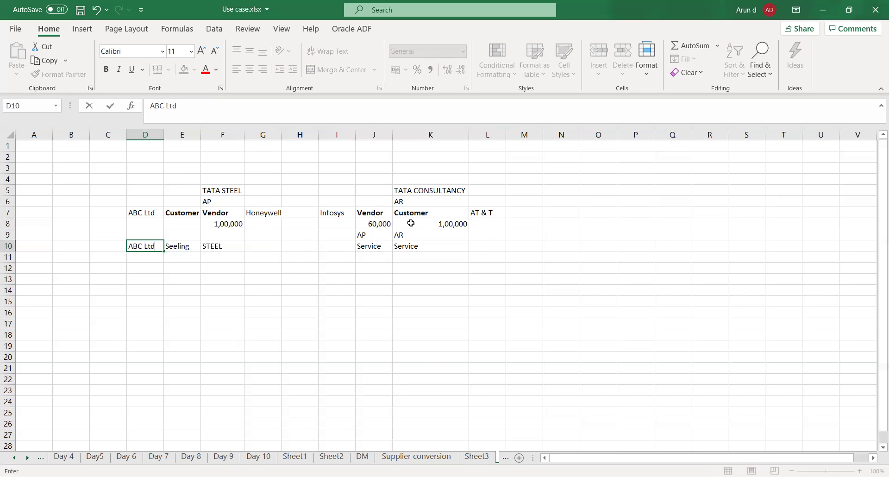
{"action": "key", "text": "Right"}
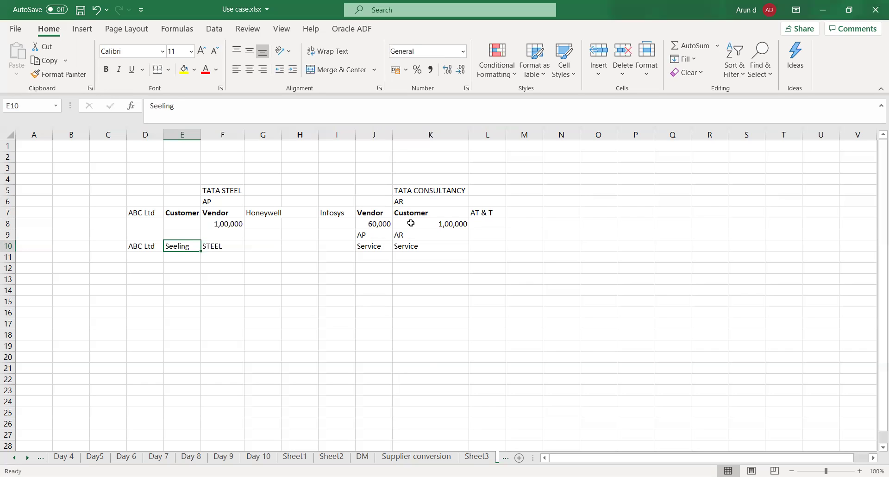
{"action": "key", "text": "Up"}
{"action": "key", "text": "ctrl+s"}
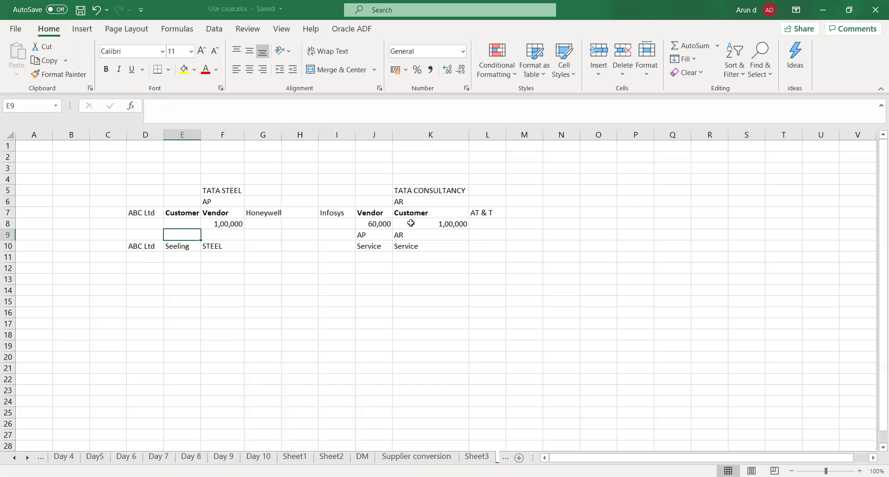
- Review the ABC Ltd, Customer, Vendor and Honeywell labels in row 7 beneath TATA STEEL
{"action": "key", "text": "Left"}
{"action": "key", "text": "Down"}
{"action": "key", "text": "Right"}
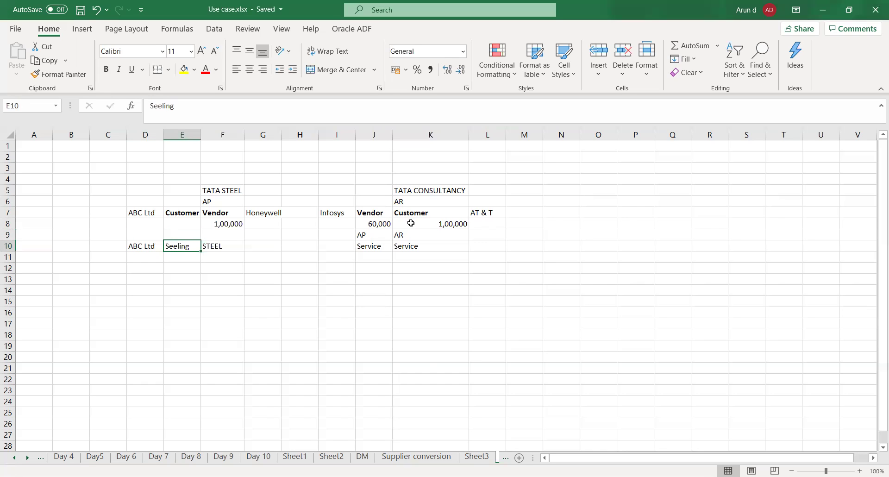
{"action": "key", "text": "Right"}
{"action": "key", "text": "Up"}
{"action": "key", "text": "Up"}
{"action": "key", "text": "Up"}
{"action": "key", "text": "Up"}
{"action": "key", "text": "Down"}
{"action": "key", "text": "Left"}
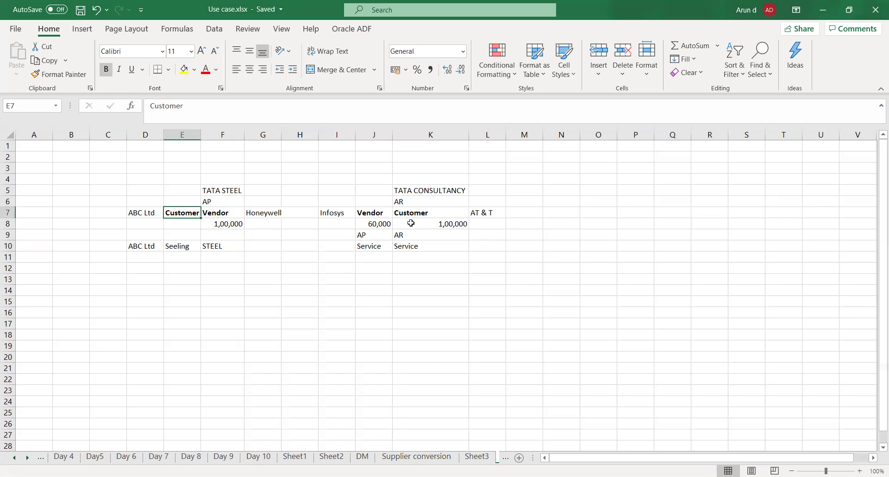
{"action": "key", "text": "Up"}
{"action": "key", "text": "Right"}
{"action": "key", "text": "Left"}
{"action": "key", "text": "Down"}
{"action": "key", "text": "Left"}
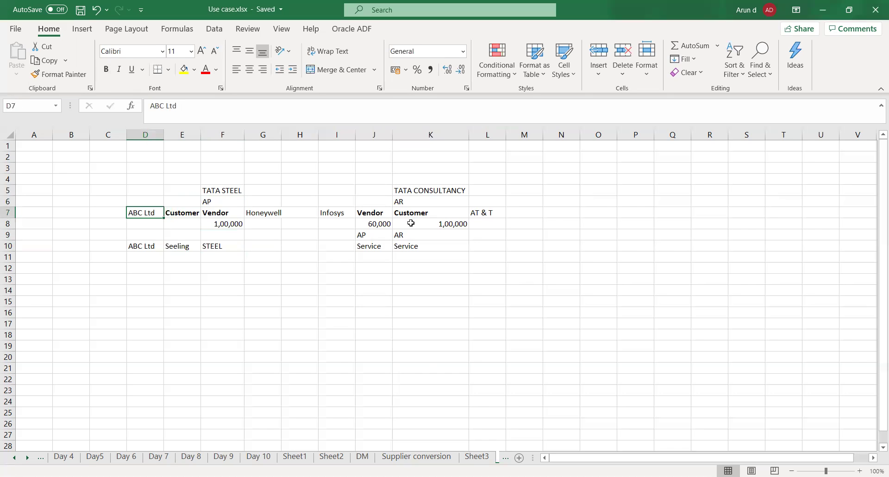
{"action": "key", "text": "Right"}
{"action": "key", "text": "Right"}
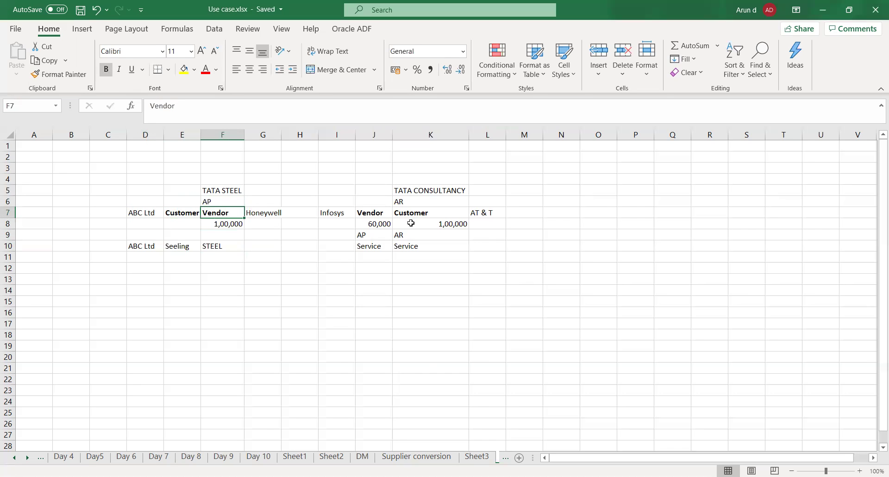
{"action": "key", "text": "Right"}
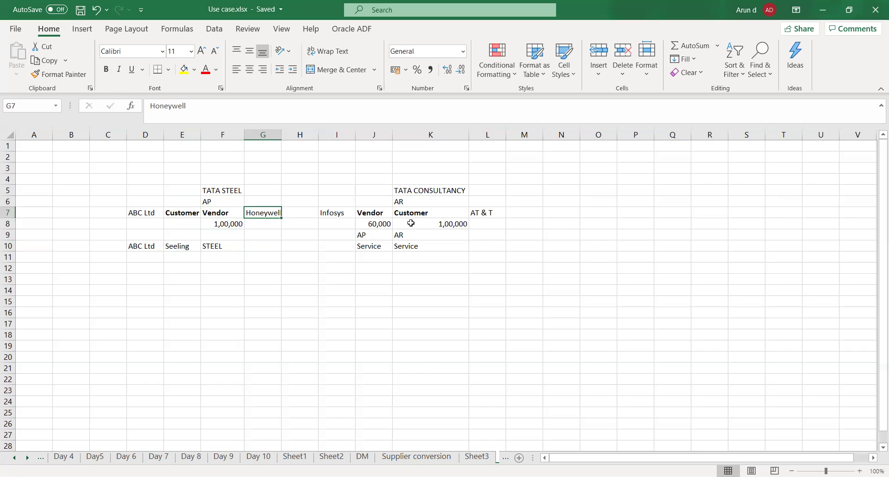
{"action": "key", "text": "Left"}
{"action": "key", "text": "Left"}
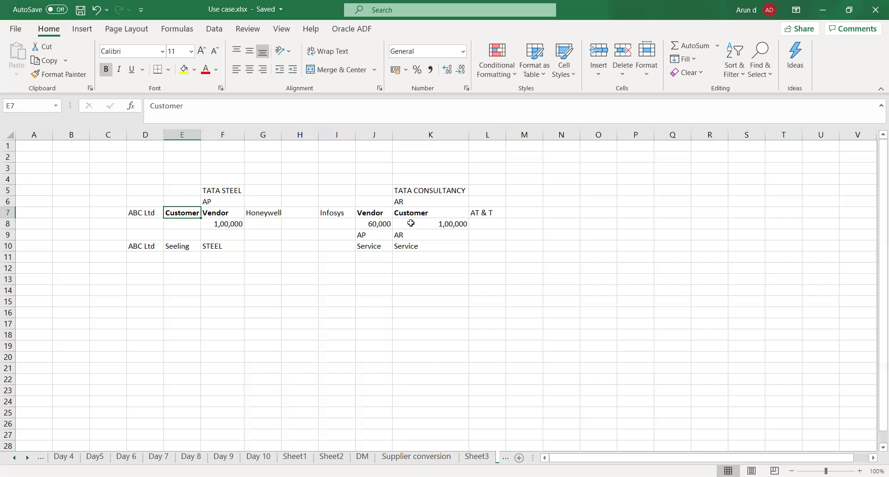
{"action": "key", "text": "Left"}
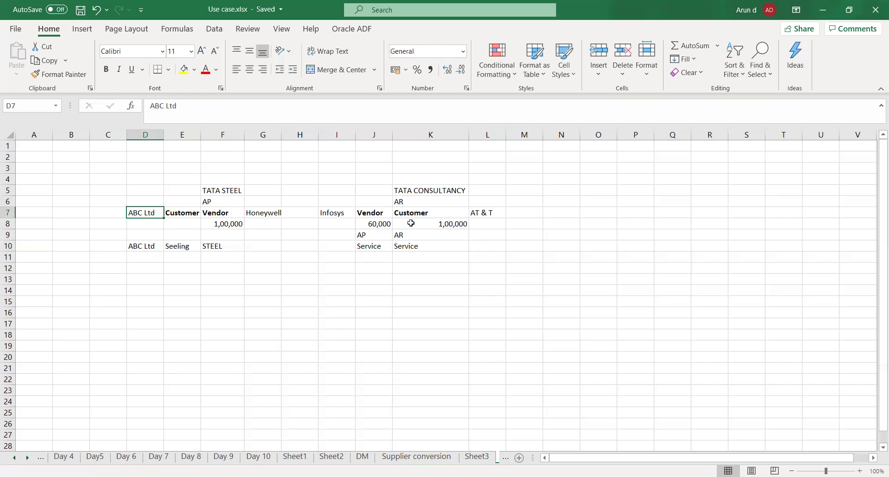
- Examine the AP label, Vendor label and amount in TATA STEEL's column F, and the Customer label beside them
{"action": "key", "text": "Up"}
{"action": "key", "text": "Right"}
{"action": "key", "text": "Right"}
{"action": "key", "text": "Up"}
{"action": "key", "text": "Down"}
{"action": "key", "text": "Down"}
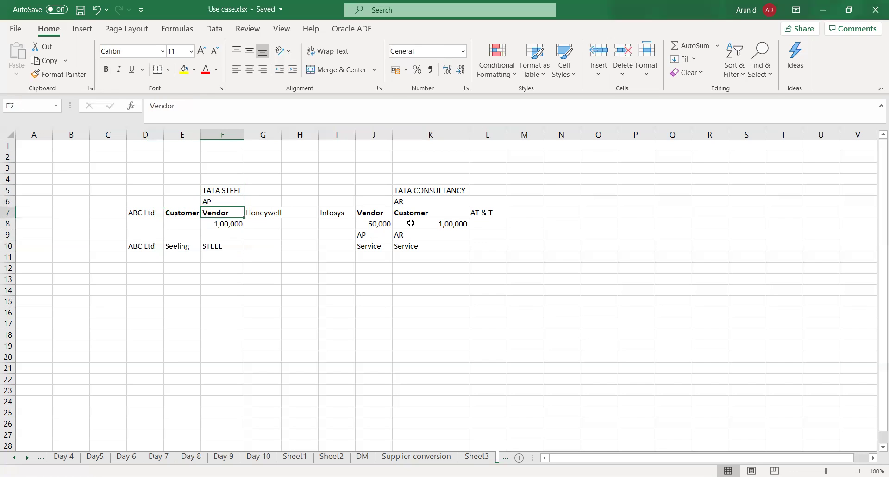
{"action": "key", "text": "Right"}
{"action": "key", "text": "Left"}
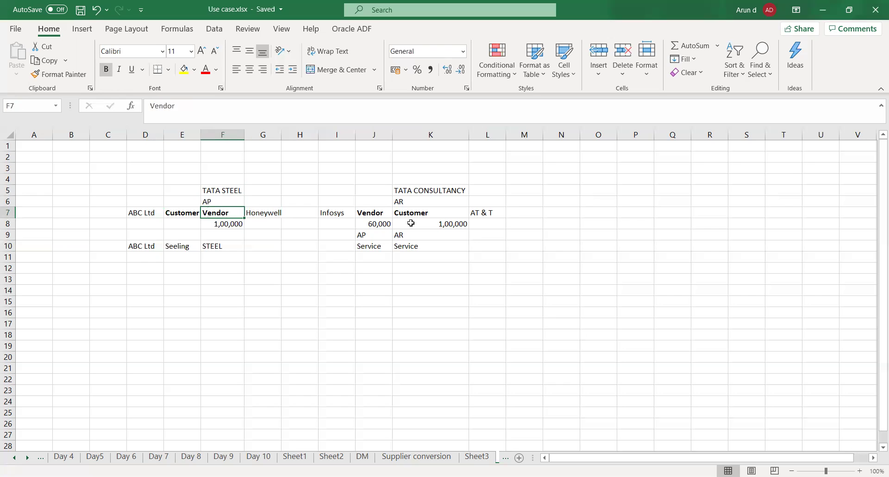
{"action": "key", "text": "Up"}
{"action": "key", "text": "Up"}
{"action": "key", "text": "Down"}
{"action": "key", "text": "Down"}
{"action": "key", "text": "Down"}
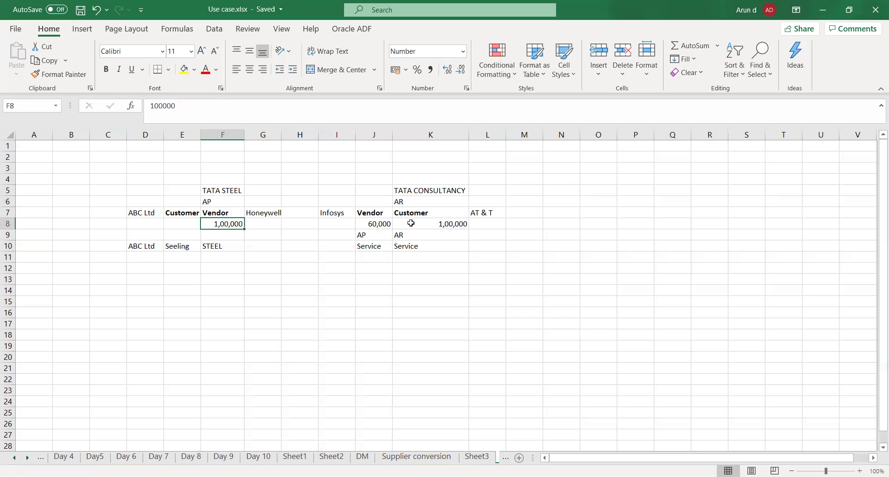
{"action": "key", "text": "Down"}
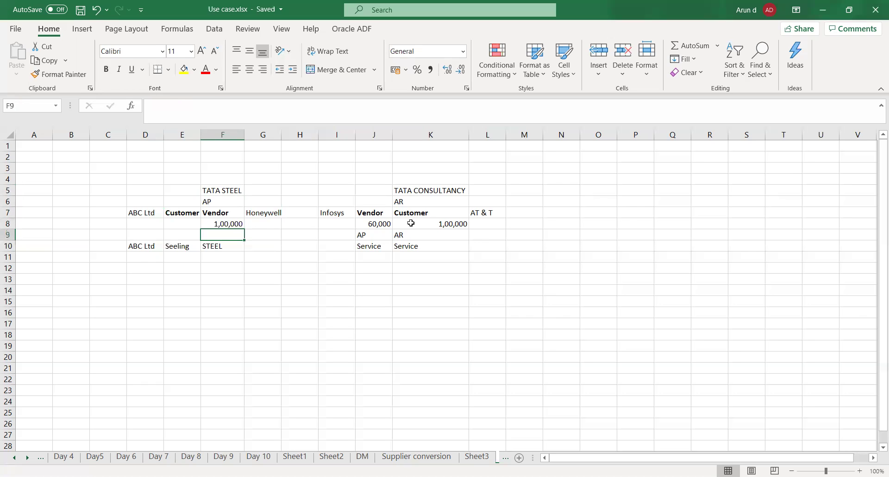
{"action": "key", "text": "Down"}
{"action": "key", "text": "Down"}
{"action": "key", "text": "Down"}
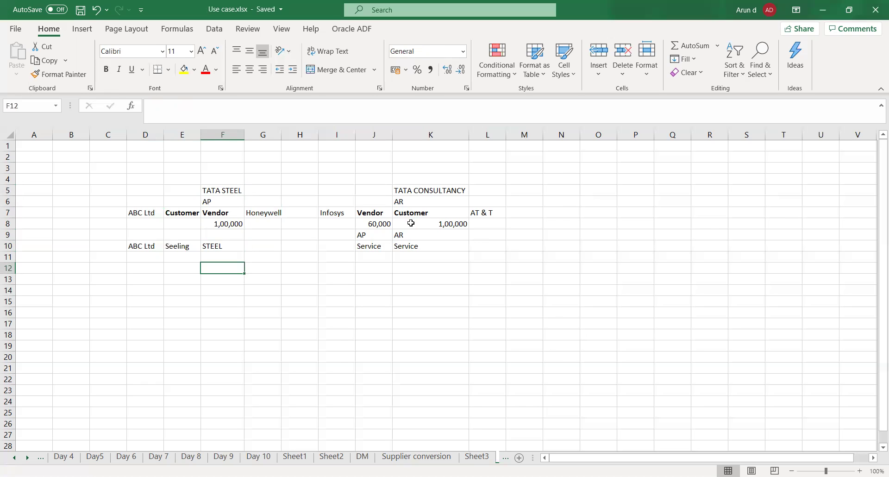
{"action": "key", "text": "Left"}
{"action": "key", "text": "Up"}
{"action": "key", "text": "Up"}
{"action": "key", "text": "Up"}
{"action": "key", "text": "Up"}
{"action": "key", "text": "Up"}
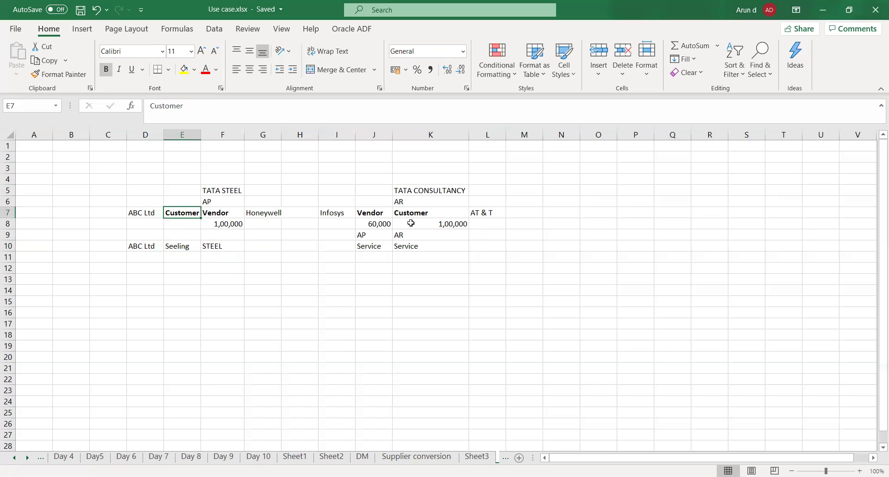
- Enter Constructing a Building in K13 beneath the TATA CONSULTANCY section and save the workbook
{"action": "key", "text": "Right"}
{"action": "key", "text": "Down"}
{"action": "key", "text": "Down"}
{"action": "key", "text": "Down"}
{"action": "key", "text": "Down"}
{"action": "key", "text": "Down"}
{"action": "key", "text": "Down"}
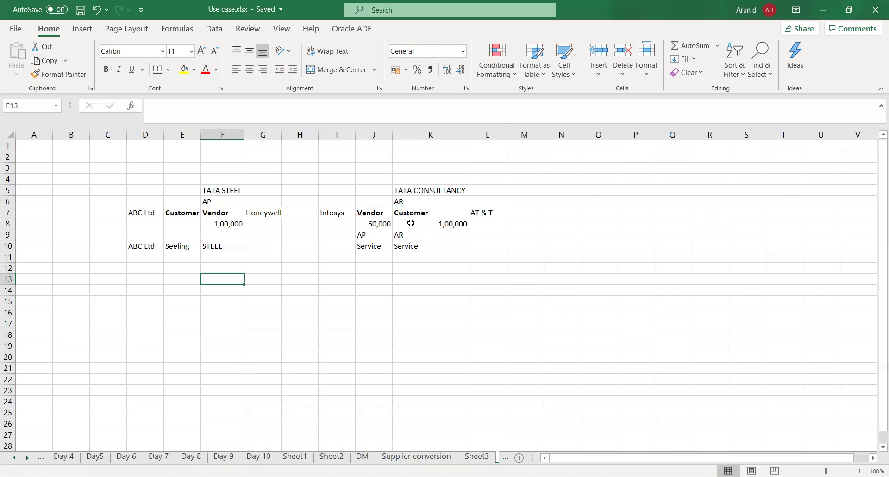
{"action": "key", "text": "Right"}
{"action": "key", "text": "Right"}
{"action": "key", "text": "Right"}
{"action": "key", "text": "Right"}
{"action": "key", "text": "Right"}
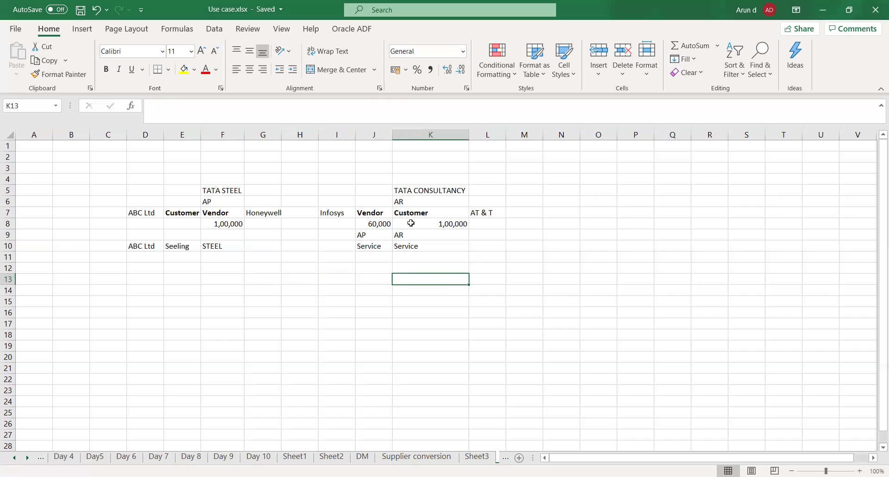
{"action": "type", "text": "on"}
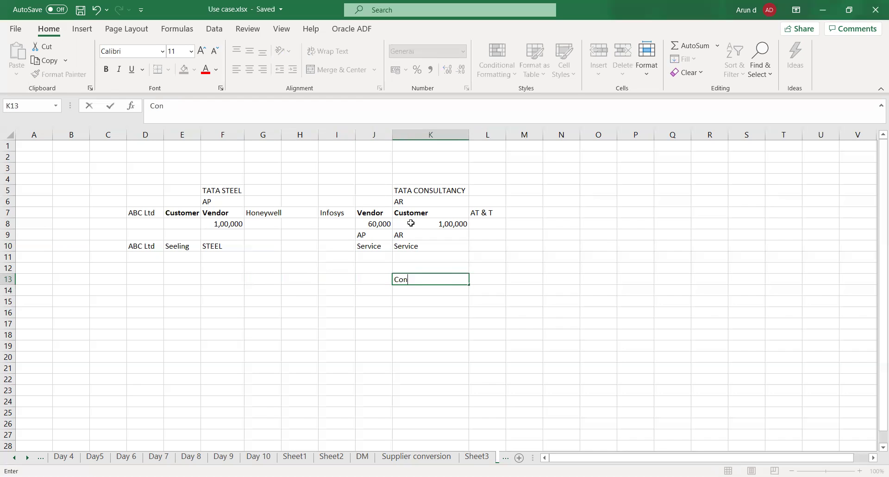
{"action": "type", "text": "structing a Building"}
{"action": "key", "text": "Tab"}
{"action": "key", "text": "Down"}
{"action": "key", "text": "Down"}
{"action": "key", "text": "Left"}
{"action": "key", "text": "ctrl+s"}
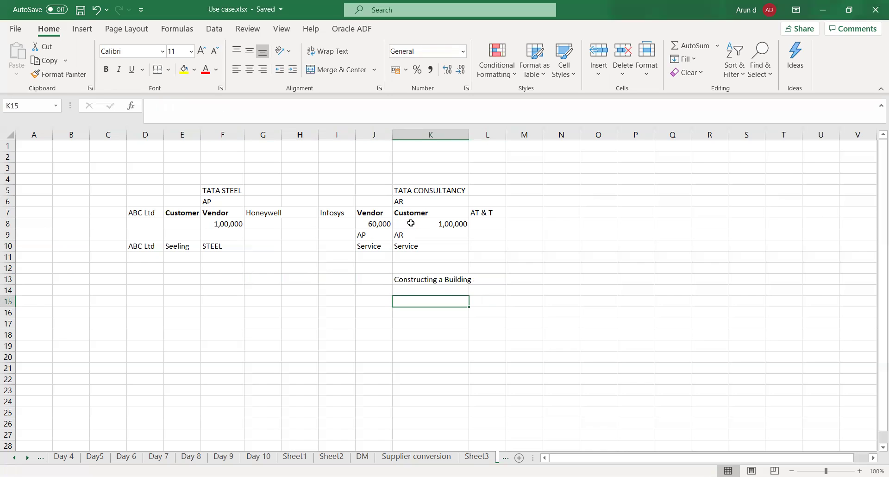
- Clear the text in K13, then restore it by undoing the clearing and save the workbook
{"action": "key", "text": "Up"}
{"action": "key", "text": "Up"}
{"action": "key", "text": "Right"}
{"action": "key", "text": "Left"}
{"action": "key", "text": "BackSpace"}
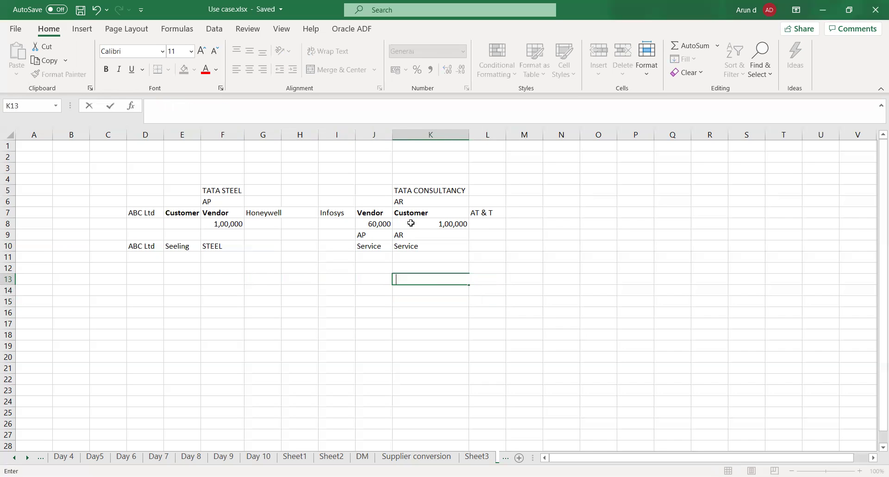
{"action": "key", "text": "Right"}
{"action": "key", "text": "ctrl+z"}
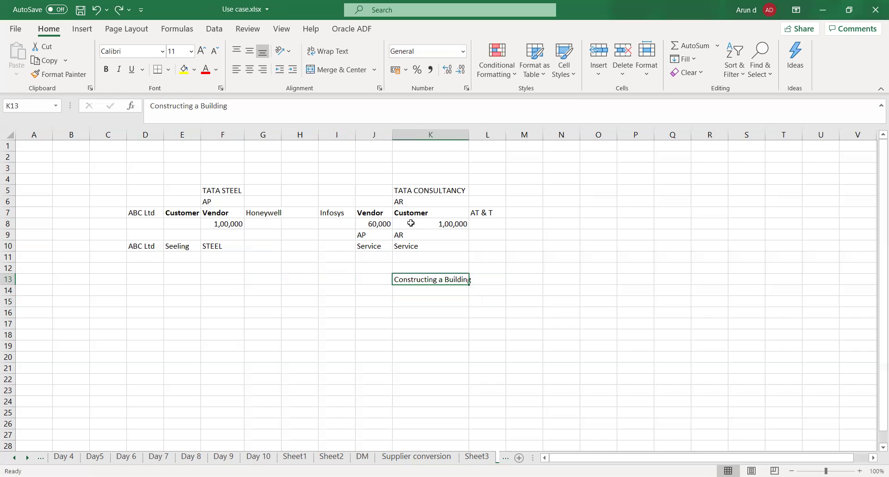
{"action": "key", "text": "F2"}
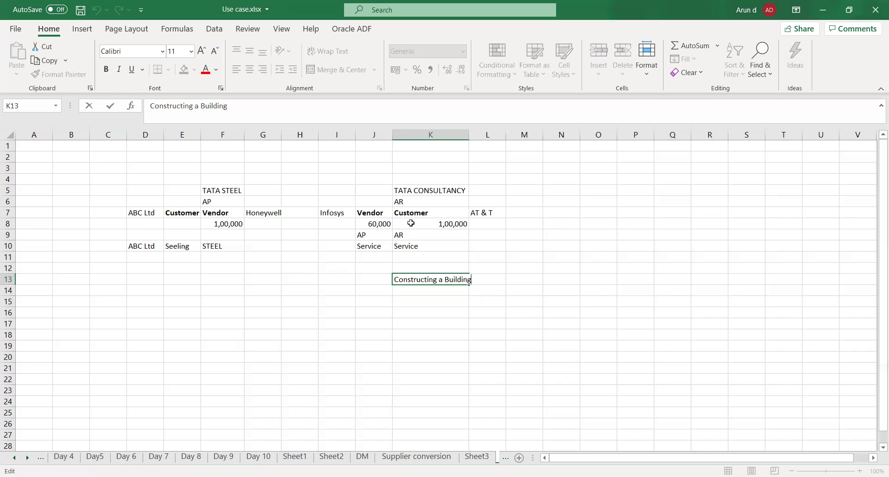
{"action": "key", "text": "Tab"}
{"action": "key", "text": "ctrl+s"}
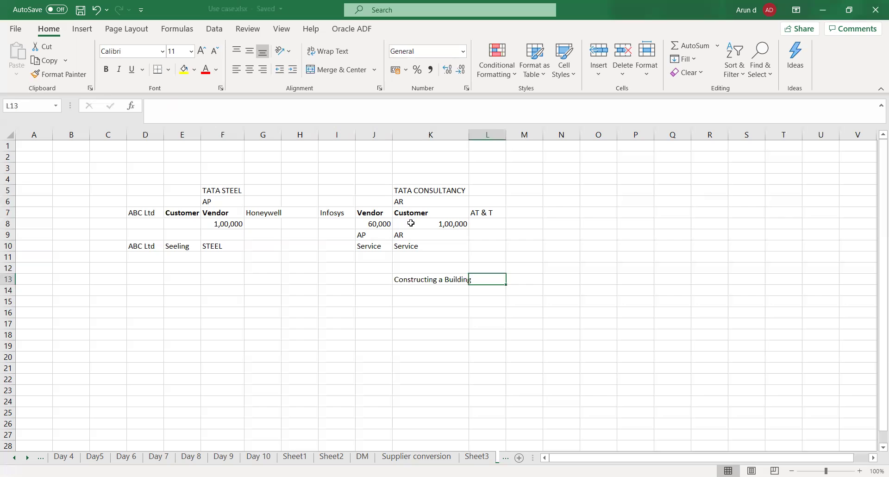
{"action": "key", "text": "Left"}
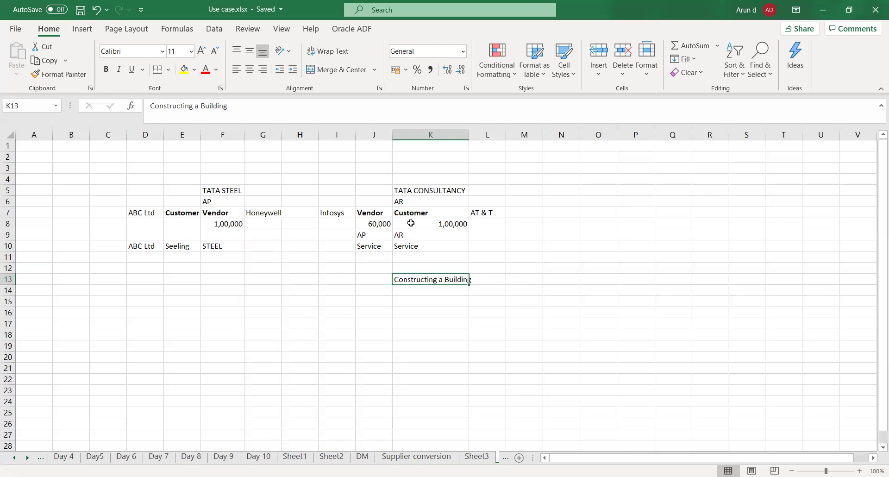
{"action": "key", "text": "Left"}
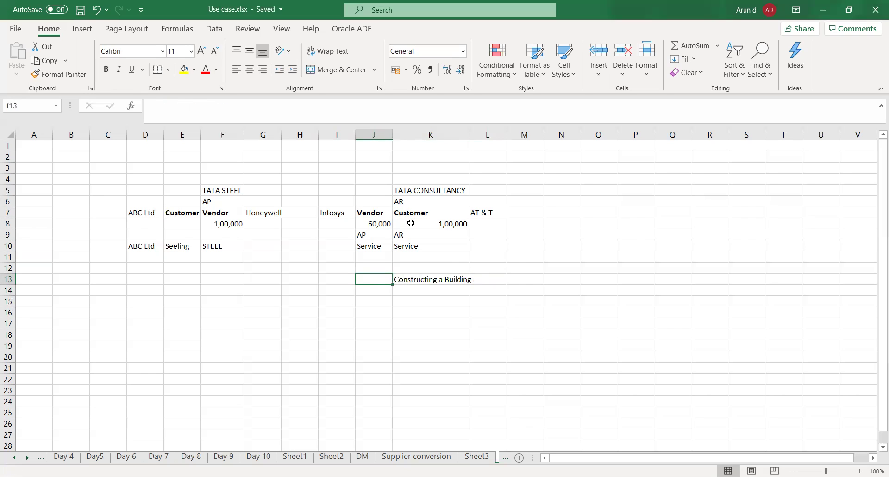
{"action": "key", "text": "Right"}
{"action": "key", "text": "Left"}
{"action": "key", "text": "Left"}
{"action": "key", "text": "Left"}
{"action": "key", "text": "Left"}
{"action": "key", "text": "Left"}
{"action": "key", "text": "Right"}
{"action": "key", "text": "Right"}
{"action": "key", "text": "Right"}
{"action": "key", "text": "Right"}
{"action": "key", "text": "Right"}
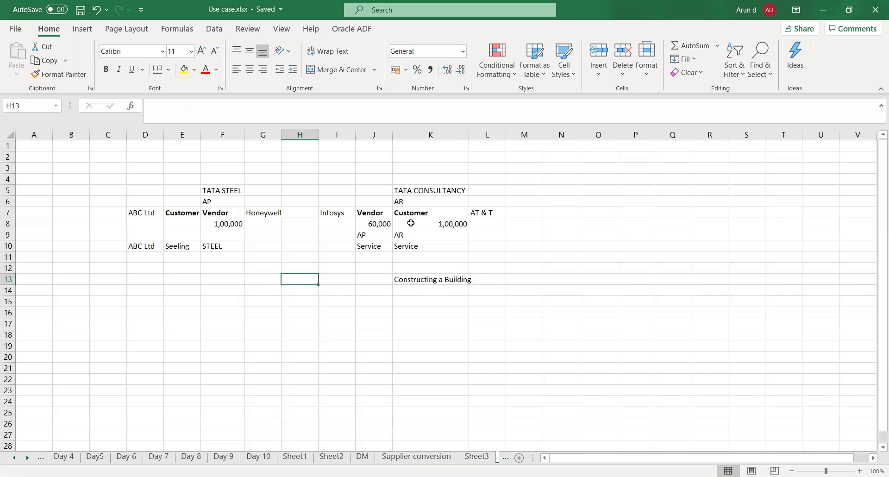
- Enter the label Provide in F3 above TATA STEEL and make it bold
{"action": "key", "text": "Left"}
{"action": "key", "text": "Left"}
{"action": "key", "text": "Left"}
{"action": "key", "text": "Left"}
{"action": "key", "text": "Up"}
{"action": "key", "text": "Up"}
{"action": "key", "text": "Up"}
{"action": "key", "text": "Up"}
{"action": "key", "text": "Up"}
{"action": "key", "text": "Up"}
{"action": "key", "text": "Up"}
{"action": "key", "text": "Up"}
{"action": "key", "text": "Up"}
{"action": "key", "text": "Up"}
{"action": "key", "text": "Left"}
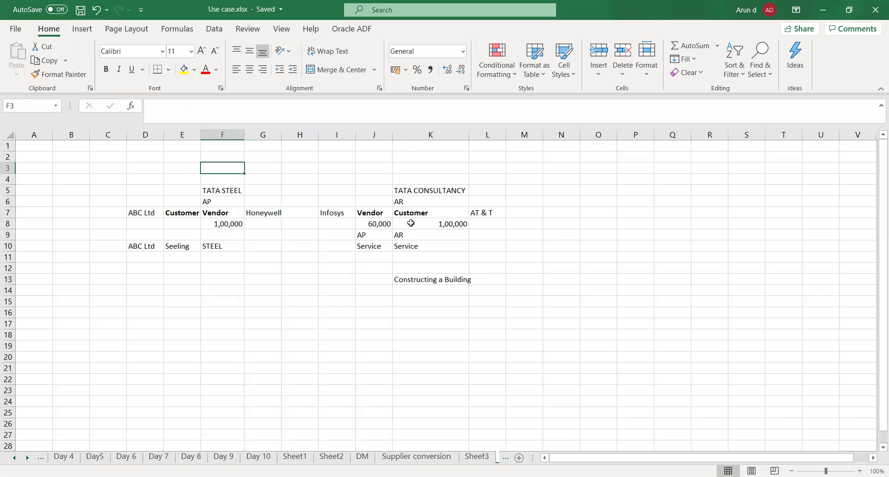
{"action": "type", "text": "Provide"}
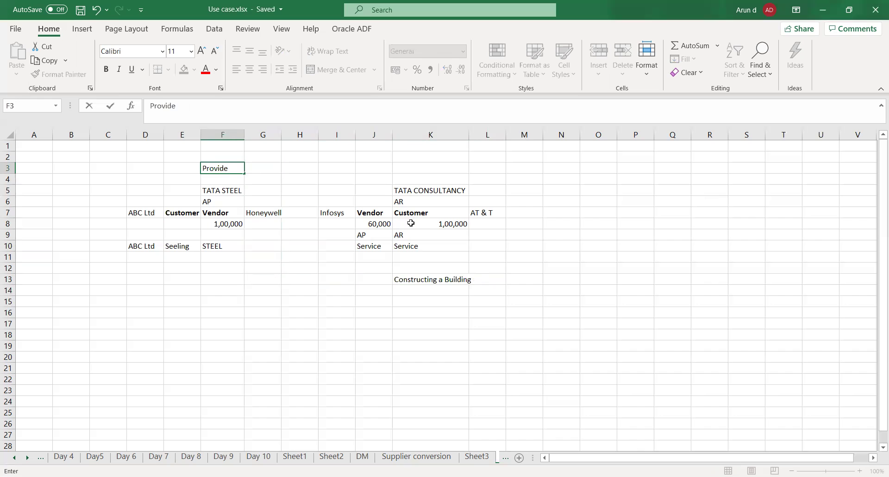
{"action": "key", "text": "Right"}
{"action": "key", "text": "Left"}
{"action": "key", "text": "ctrl+b"}
- Enter the label Receiver in K3 above TATA CONSULTANCY, make it bold, and save the workbook
{"action": "key", "text": "Right"}
{"action": "key", "text": "Right"}
{"action": "key", "text": "Right"}
{"action": "key", "text": "Right"}
{"action": "key", "text": "Right"}
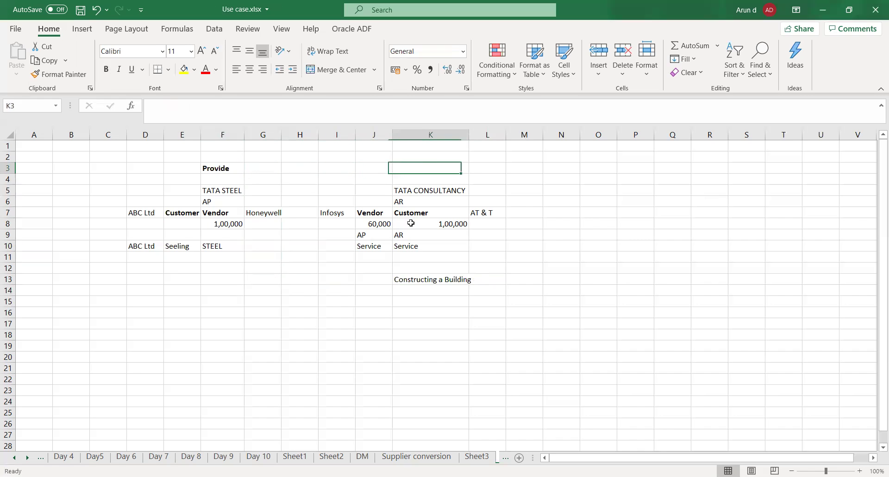
{"action": "type", "text": "Rec"}
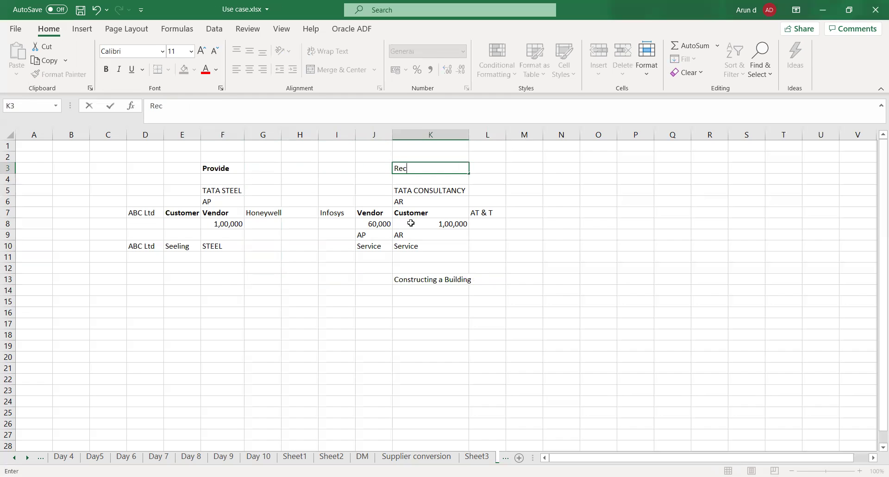
{"action": "type", "text": "iver"}
{"action": "key", "text": "Tab"}
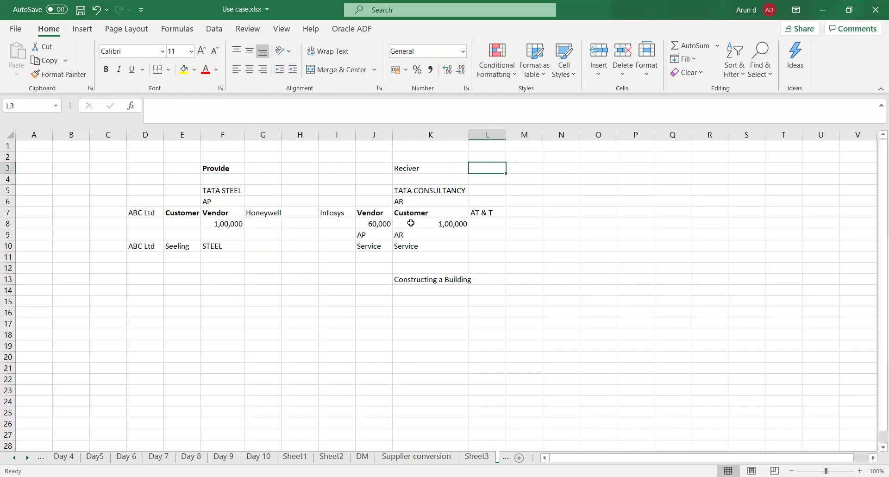
{"action": "key", "text": "Left"}
{"action": "type", "text": "Receiver"}
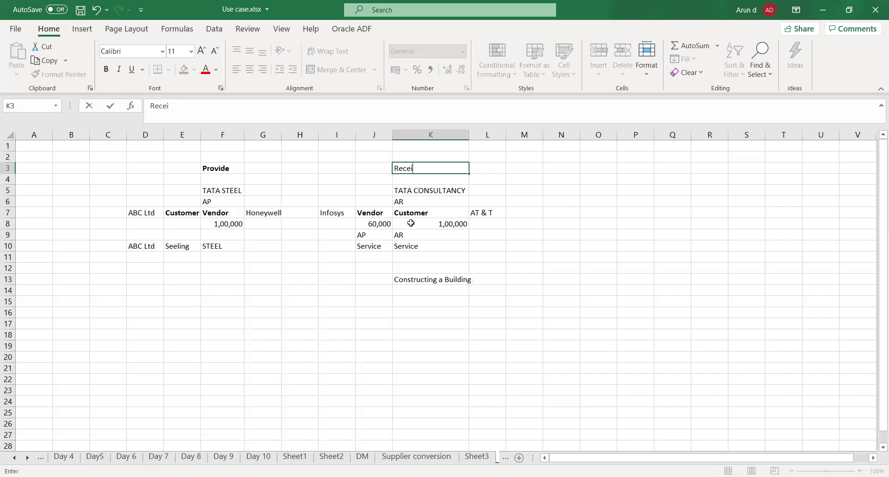
{"action": "key", "text": "Tab"}
{"action": "key", "text": "Left"}
{"action": "key", "text": "ctrl+b"}
{"action": "key", "text": "Right"}
{"action": "key", "text": "ctrl+s"}
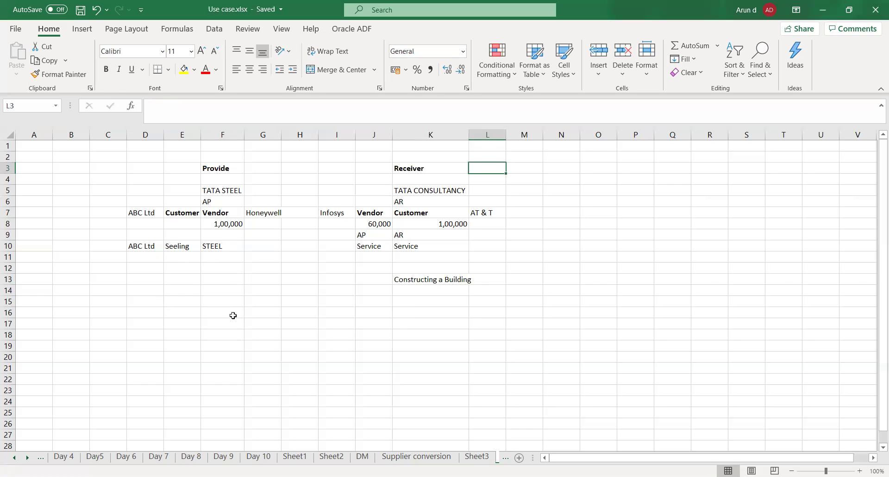
- Switch to the Create Intercompany Batch page in the browser and set the debit of transaction 1 to 12,000 USD
{"action": "left_click", "coordinate": [268, 324]}
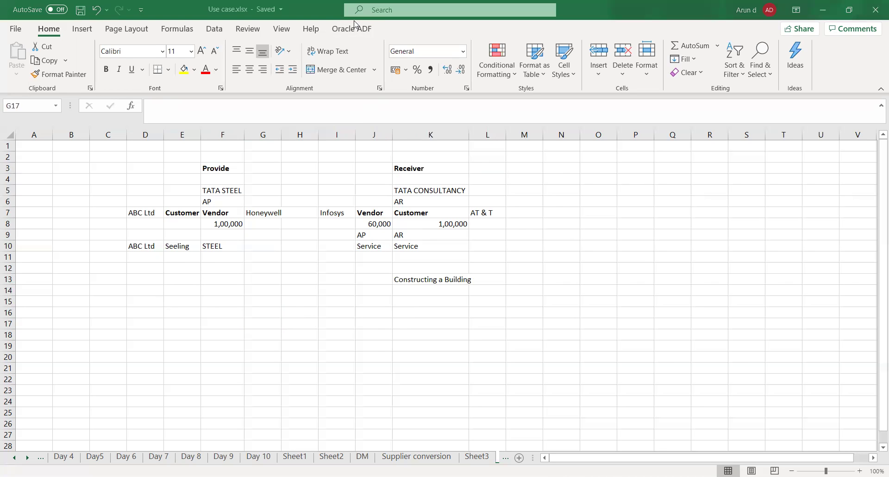
{"action": "key", "text": "alt+Tab"}
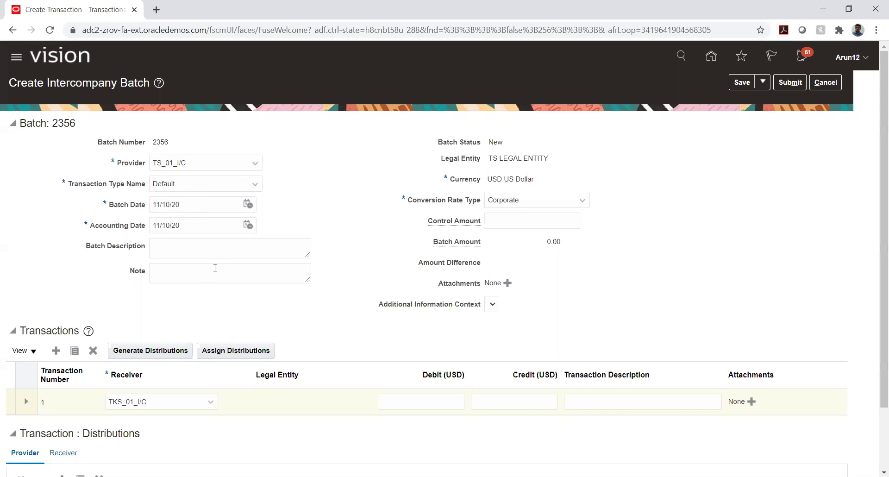
{"action": "scroll", "coordinate": [214, 272], "scroll_direction": "down", "scroll_amount": 2}
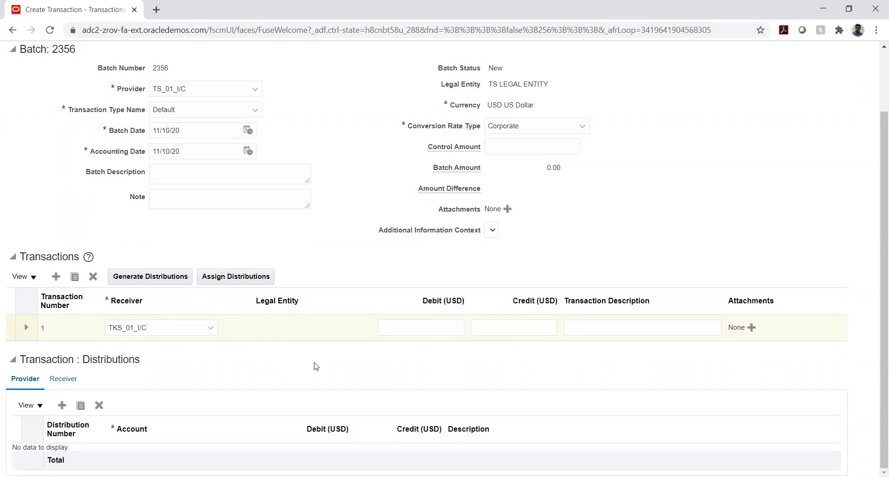
{"action": "left_click", "coordinate": [437, 328]}
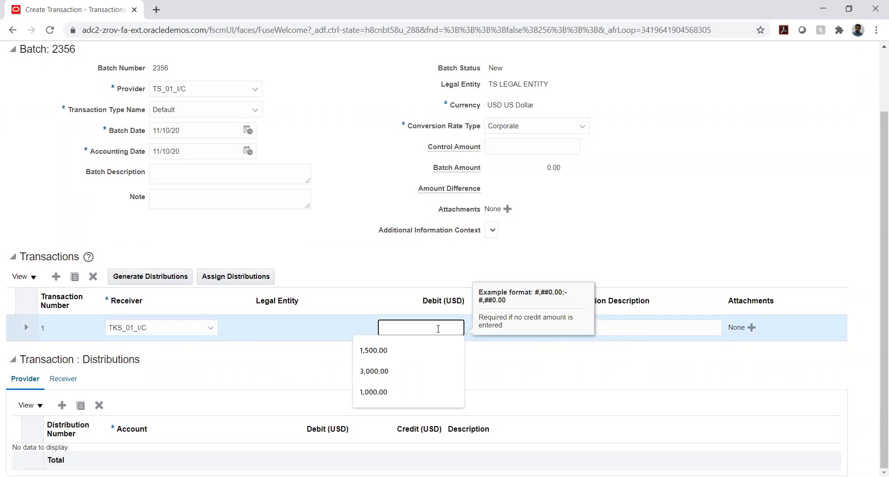
{"action": "type", "text": "12000"}
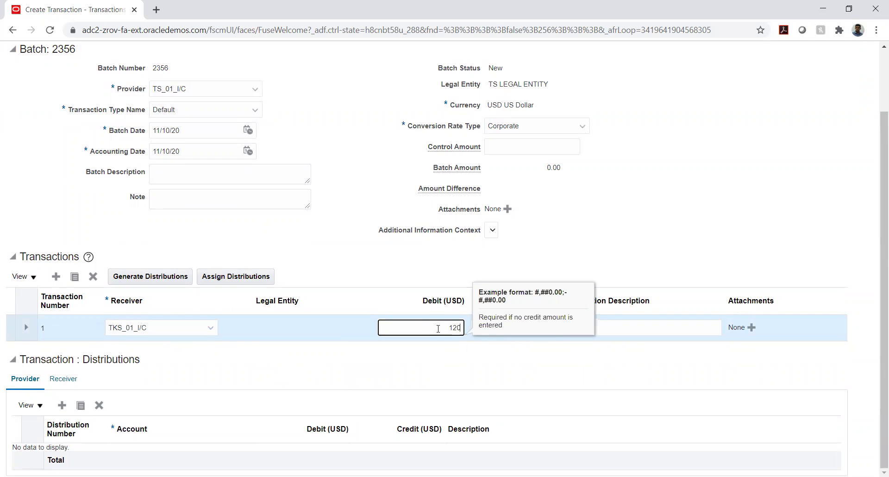
{"action": "key", "text": "Tab"}
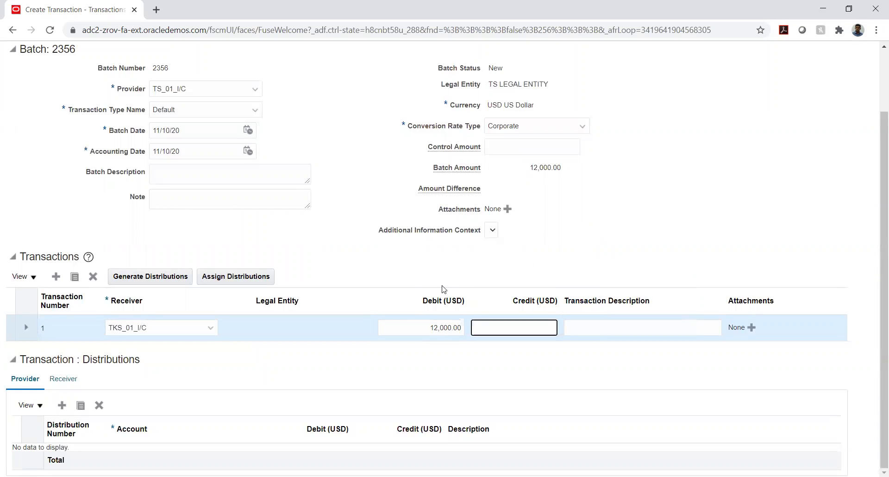
{"action": "left_click", "coordinate": [308, 366]}
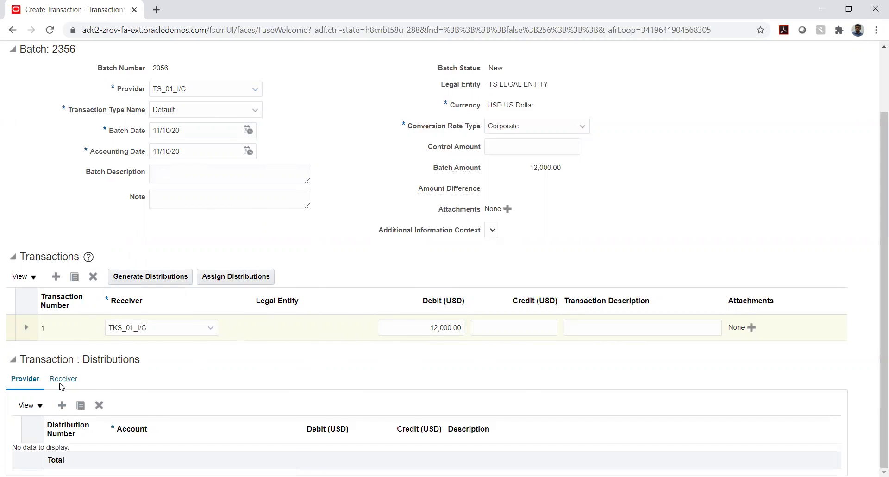
- Add a provider distribution line and set its account segments TATA_NEW_COMP to 01 TATA STEEL and TATA_NEW_LOC to 01 test
{"action": "left_click", "coordinate": [63, 405]}
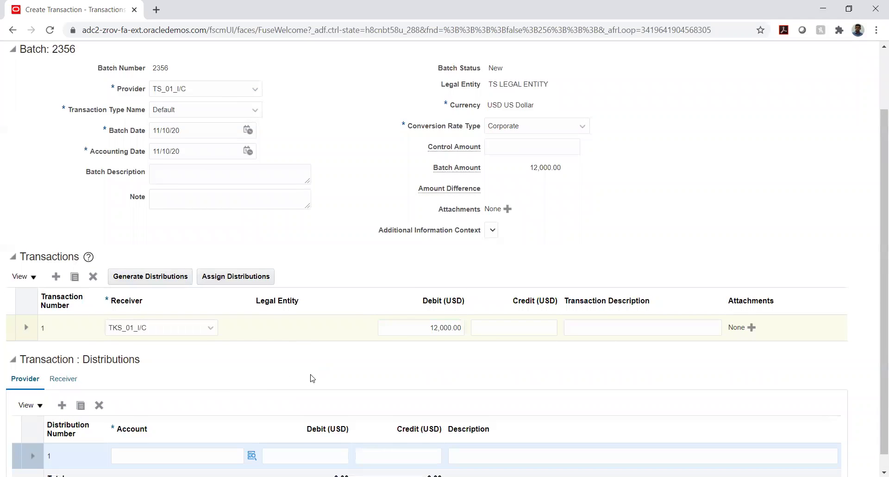
{"action": "left_click", "coordinate": [252, 456]}
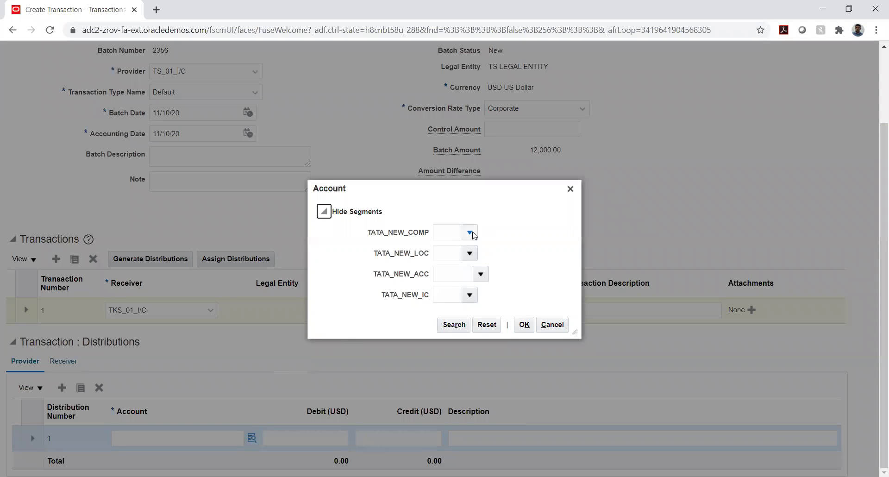
{"action": "left_click", "coordinate": [473, 234]}
{"action": "left_click", "coordinate": [486, 250]}
{"action": "left_click", "coordinate": [469, 253]}
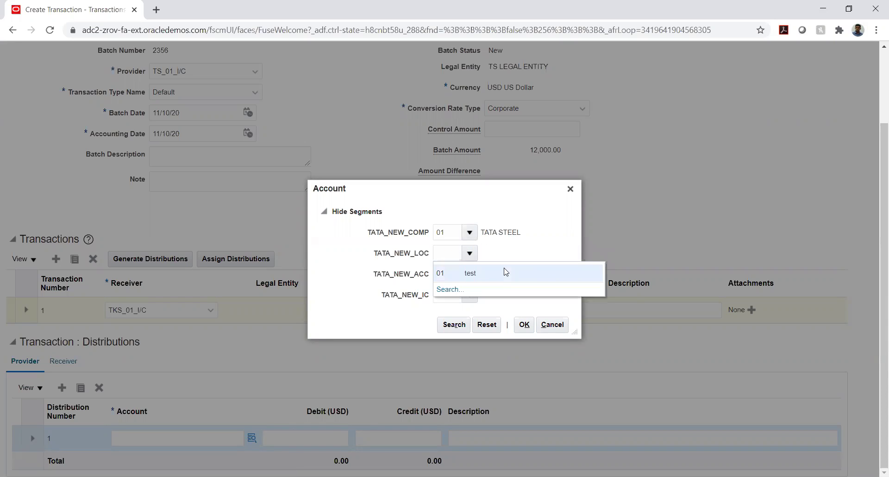
{"action": "left_click", "coordinate": [483, 274]}
- Search the TATA_NEW_ACC values by description %reve% and choose 4515 Miscellaneous Revenue
{"action": "left_click", "coordinate": [480, 274]}
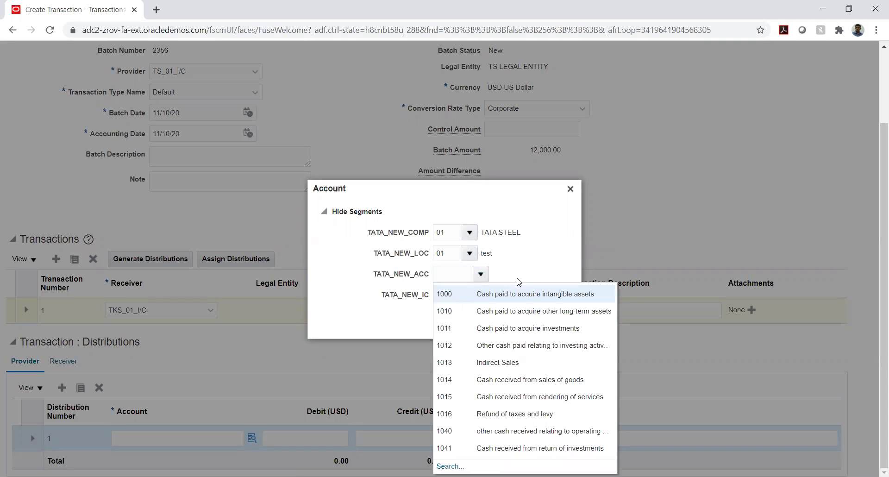
{"action": "left_click", "coordinate": [486, 380]}
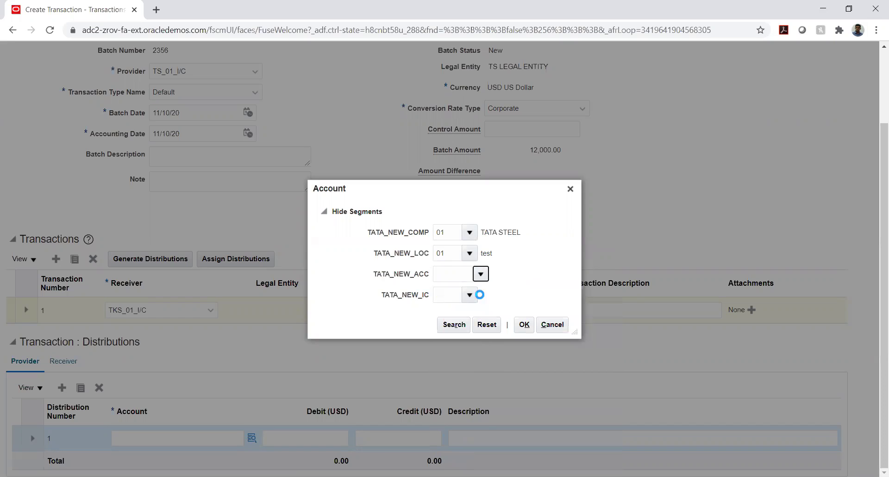
{"action": "left_click", "coordinate": [447, 260]}
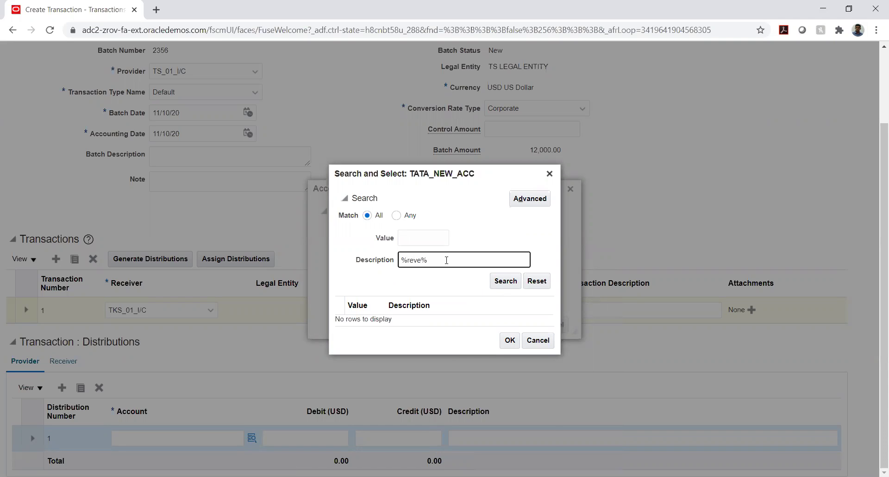
{"action": "key", "text": "Return"}
{"action": "left_click", "coordinate": [443, 366]}
{"action": "left_click", "coordinate": [503, 424]}
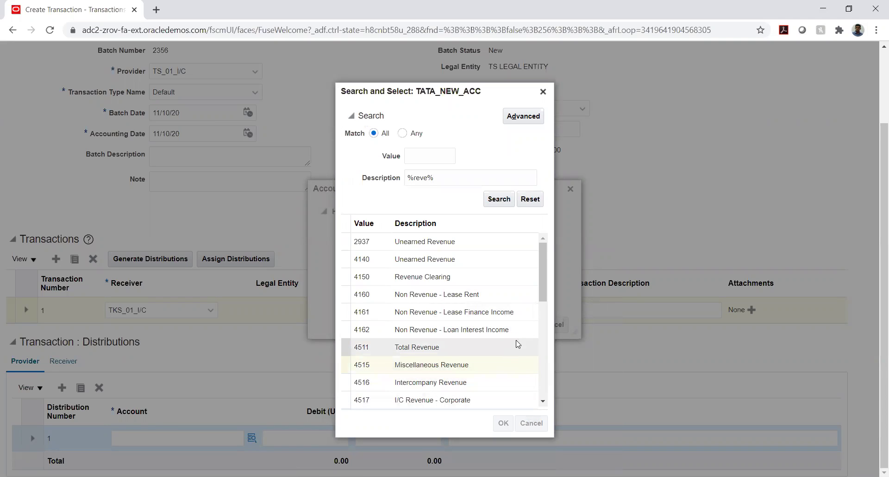
- Set the TATA_NEW_IC segment to 02 TATA CONSULTANCY and apply the account to the provider distribution line
{"action": "left_click", "coordinate": [469, 293]}
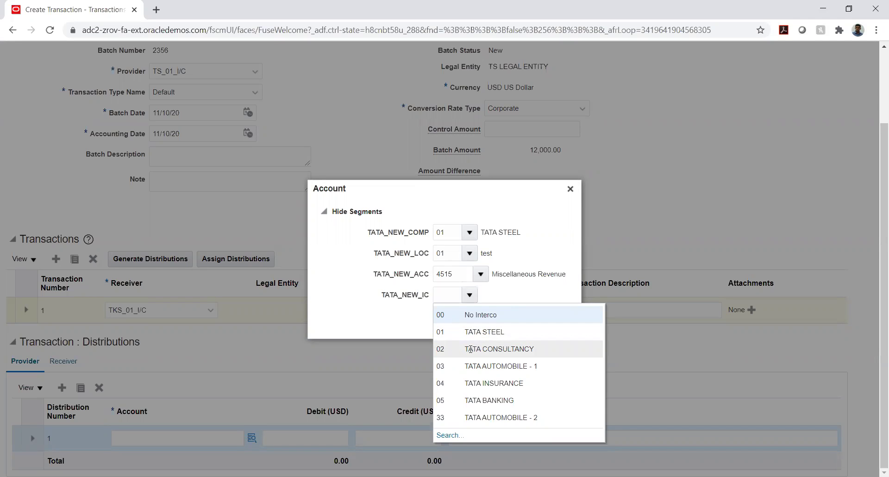
{"action": "left_click", "coordinate": [470, 349]}
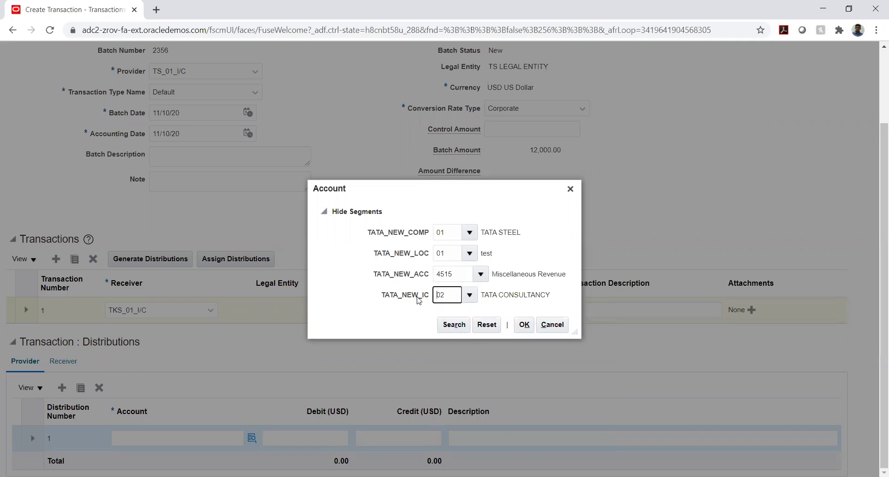
{"action": "left_click", "coordinate": [523, 324]}
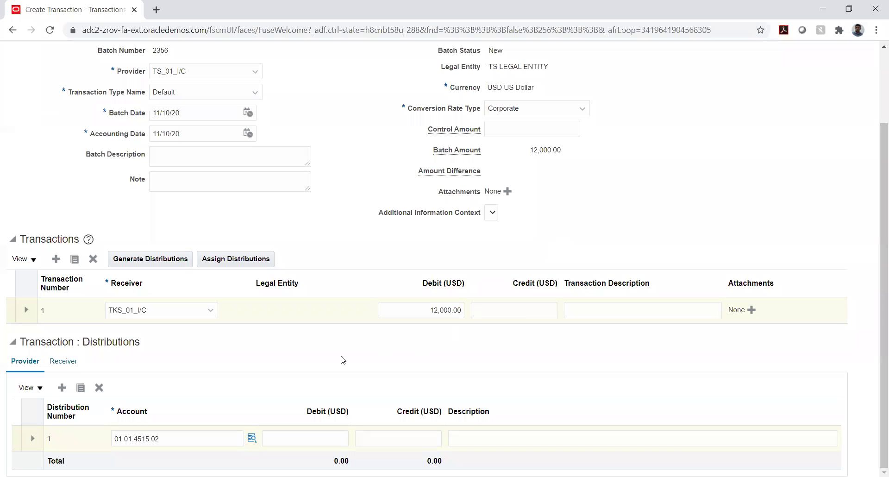
- Set the credit of the provider distribution line to 12,000 USD
{"action": "left_click", "coordinate": [318, 438]}
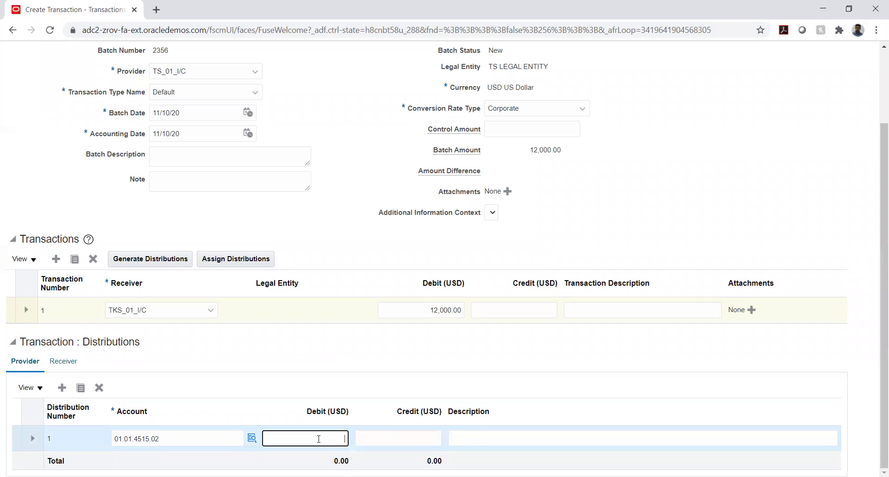
{"action": "left_click", "coordinate": [370, 439]}
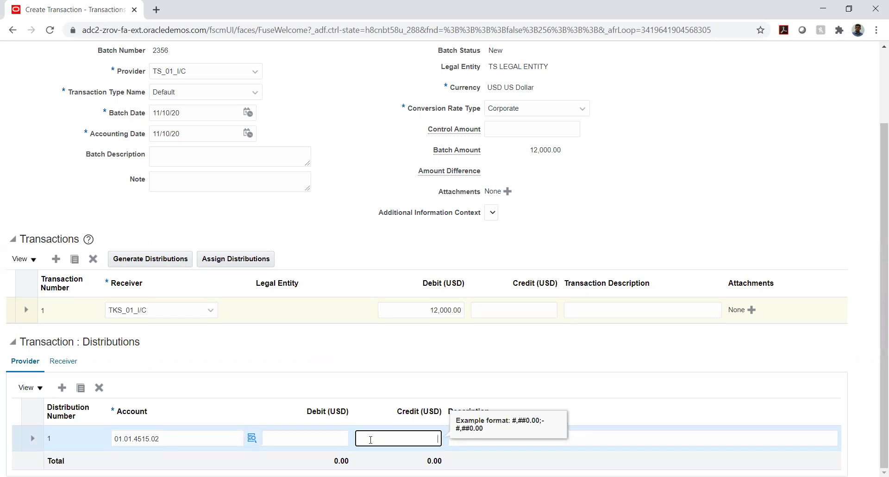
{"action": "type", "text": "12,000"}
{"action": "key", "text": "Tab"}
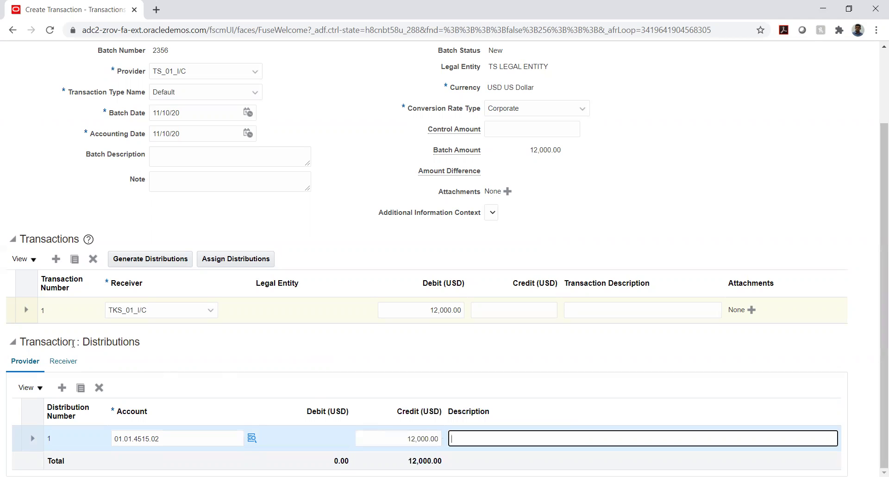
- For the receiver distribution line, set account segments TATA_NEW_COMP to 02 TATA CONSULTANCY and TATA_NEW_LOC to 01 test
{"action": "left_click", "coordinate": [63, 360]}
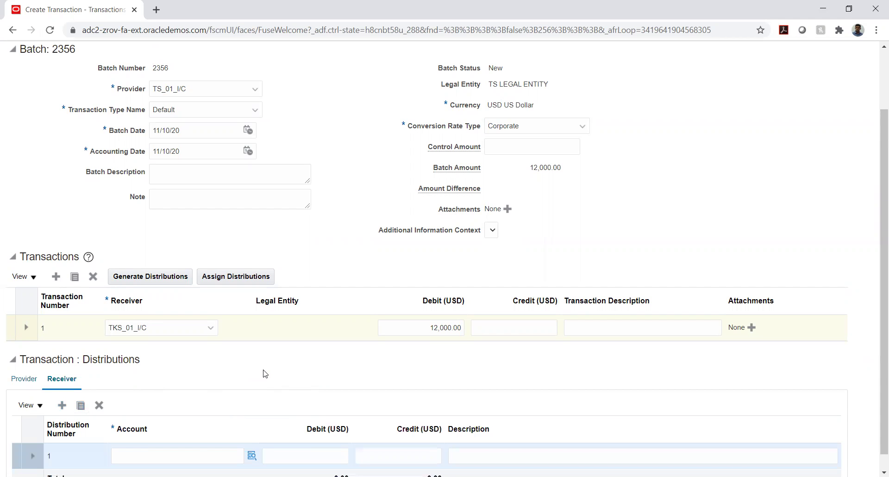
{"action": "left_click", "coordinate": [252, 455]}
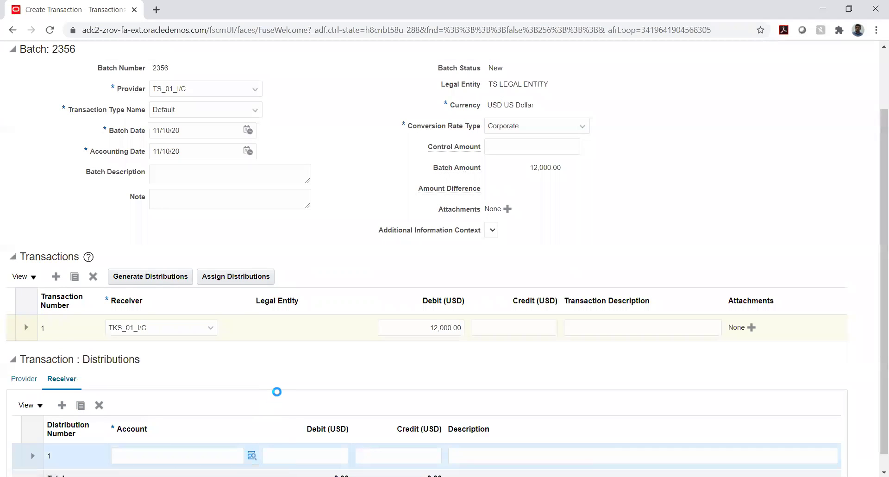
{"action": "left_click", "coordinate": [469, 232]}
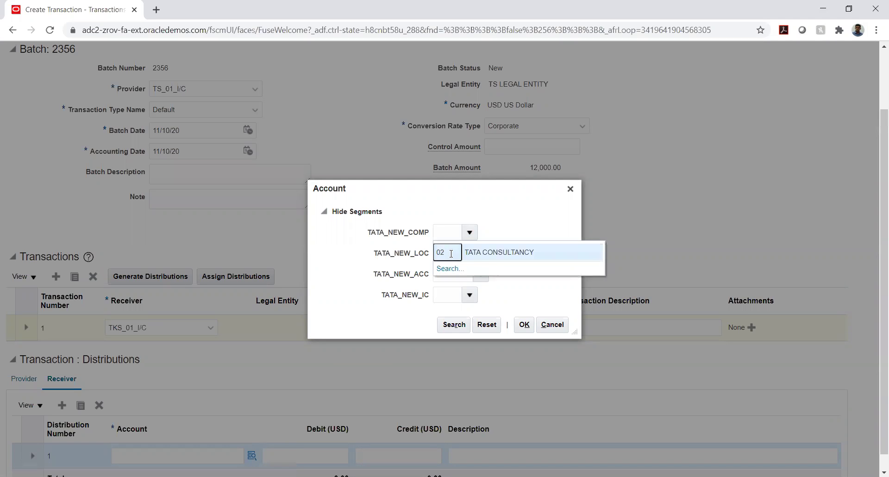
{"action": "left_click", "coordinate": [470, 252]}
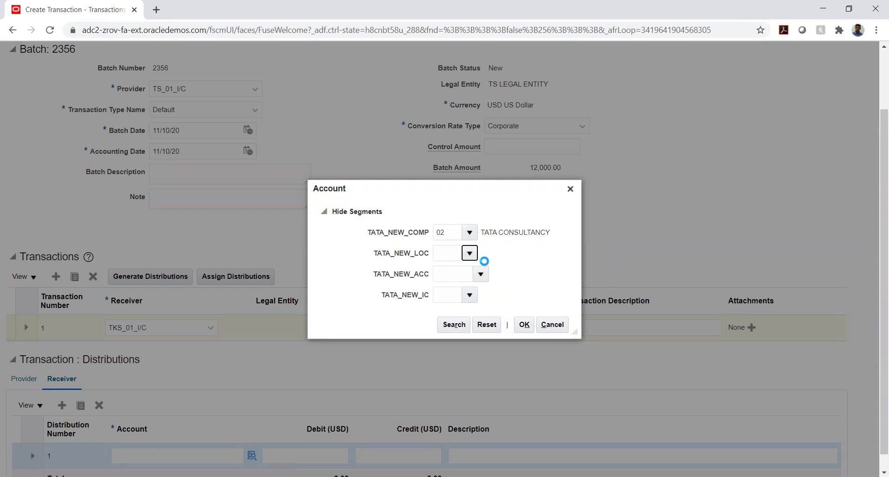
{"action": "left_click", "coordinate": [485, 276]}
- Search the TATA_NEW_ACC values by description %exp% and choose 2385 Accrued Expenses
{"action": "left_click", "coordinate": [480, 275]}
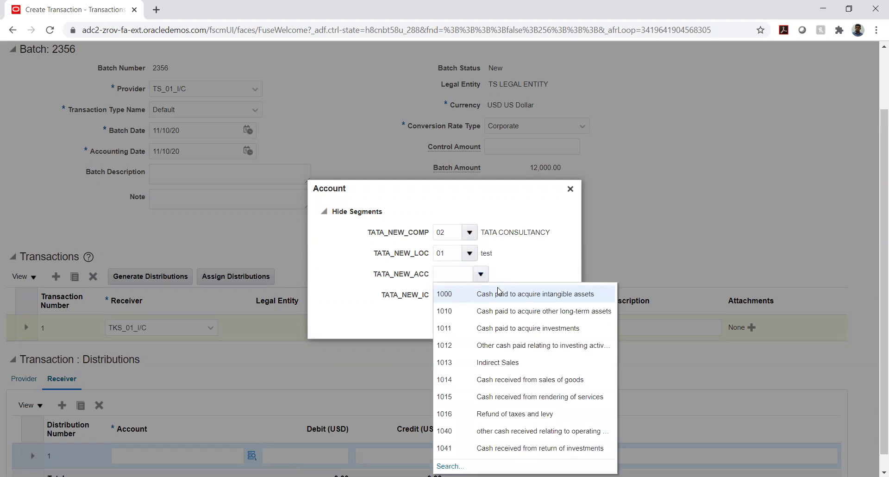
{"action": "left_click", "coordinate": [449, 466]}
{"action": "left_click", "coordinate": [432, 264]}
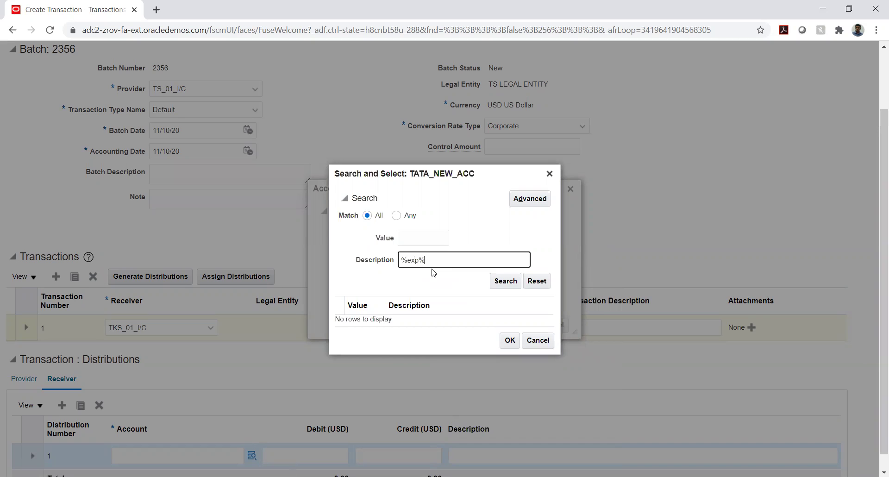
{"action": "key", "text": "Return"}
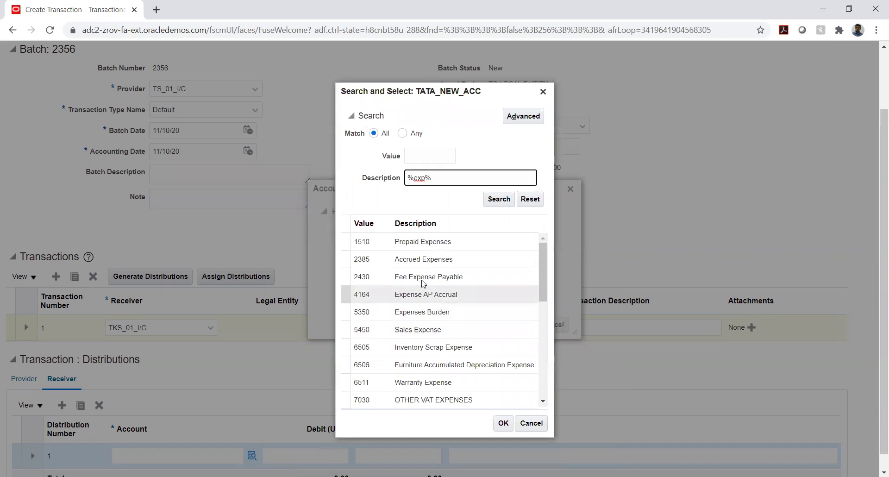
{"action": "left_click", "coordinate": [426, 260]}
{"action": "left_click", "coordinate": [503, 423]}
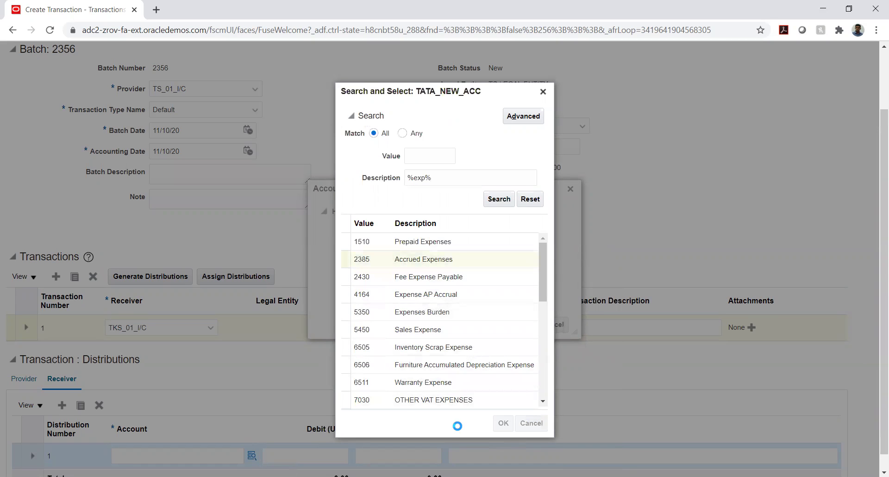
- Set the TATA_NEW_IC segment to 01 TATA STEEL and apply the account to the receiver distribution line
{"action": "left_click", "coordinate": [469, 294]}
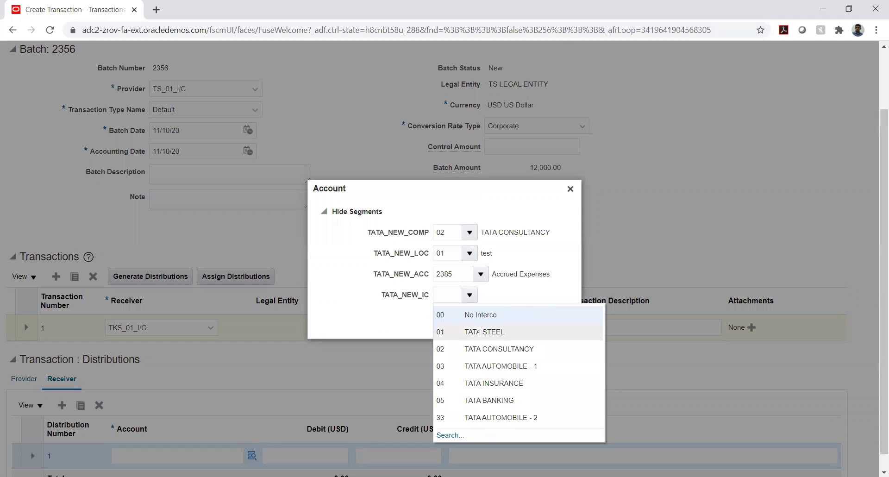
{"action": "left_click", "coordinate": [478, 338]}
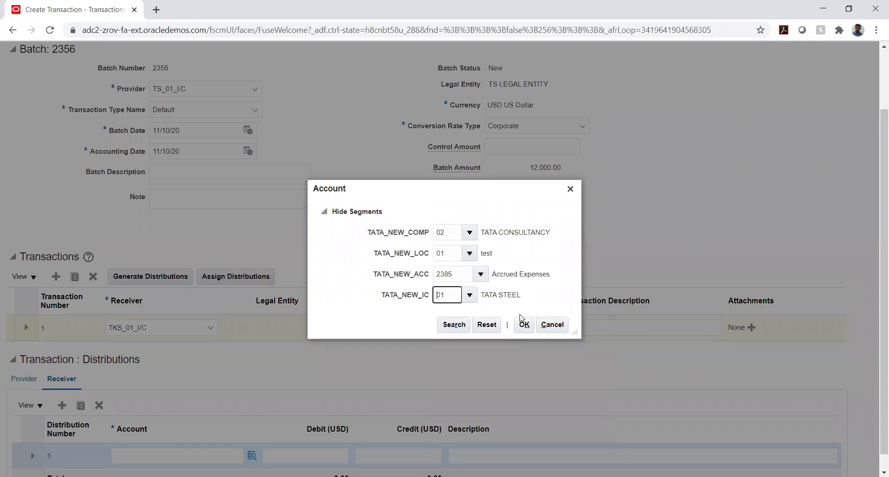
{"action": "left_click", "coordinate": [523, 326]}
- Set the debit of the receiver distribution line to 12,000 USD
{"action": "scroll", "coordinate": [379, 357], "scroll_direction": "down", "scroll_amount": 1}
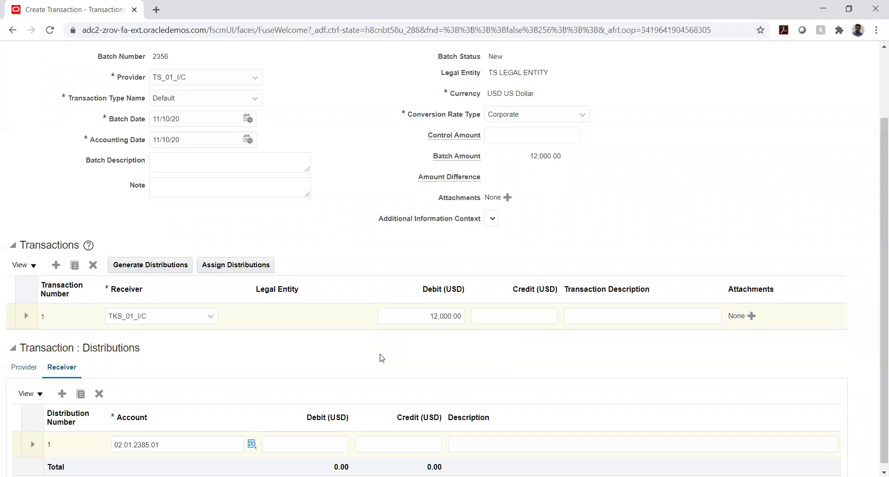
{"action": "left_click", "coordinate": [334, 438]}
{"action": "type", "text": "1200"}
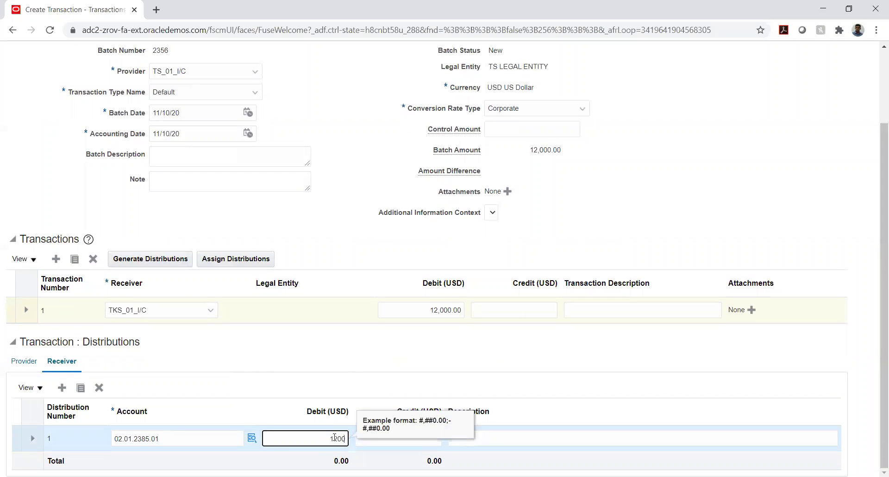
{"action": "key", "text": "Tab"}
{"action": "key", "text": "Tab"}
{"action": "left_click", "coordinate": [455, 346]}
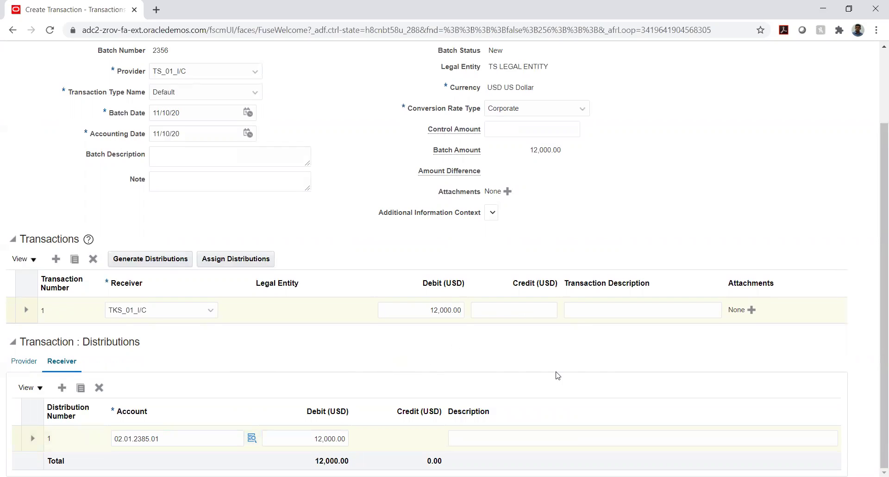
- Save the intercompany batch, submit it and dismiss the notices
{"action": "scroll", "coordinate": [599, 361], "scroll_direction": "up", "scroll_amount": 2}
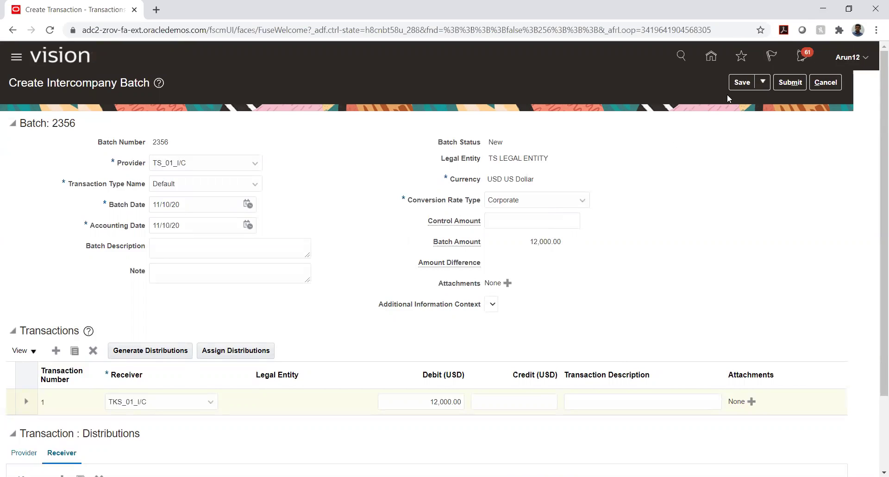
{"action": "left_click", "coordinate": [742, 81]}
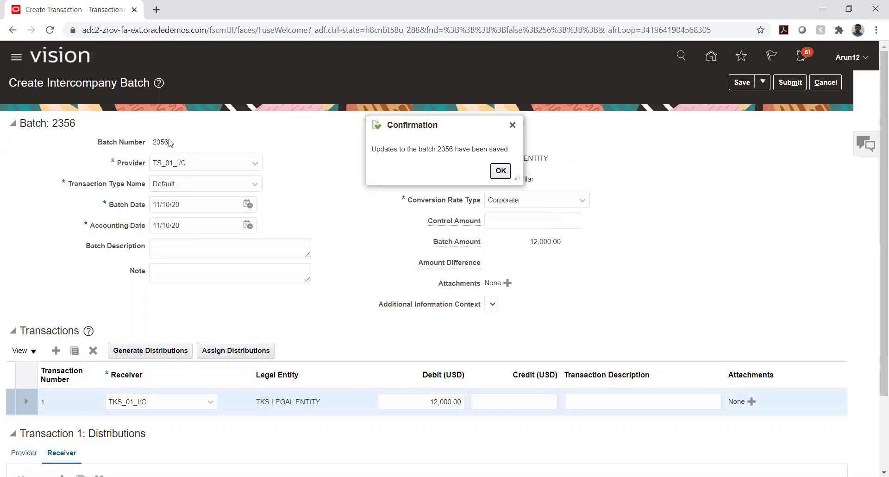
{"action": "left_click", "coordinate": [500, 171]}
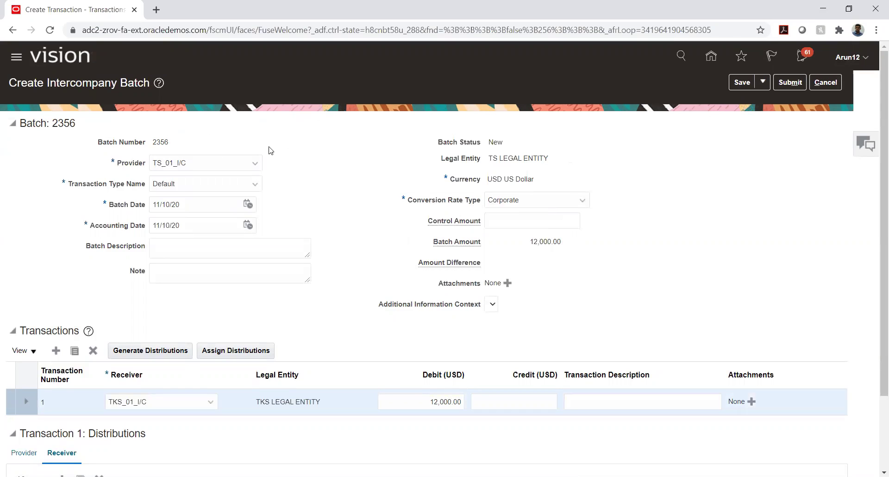
{"action": "left_click", "coordinate": [789, 84]}
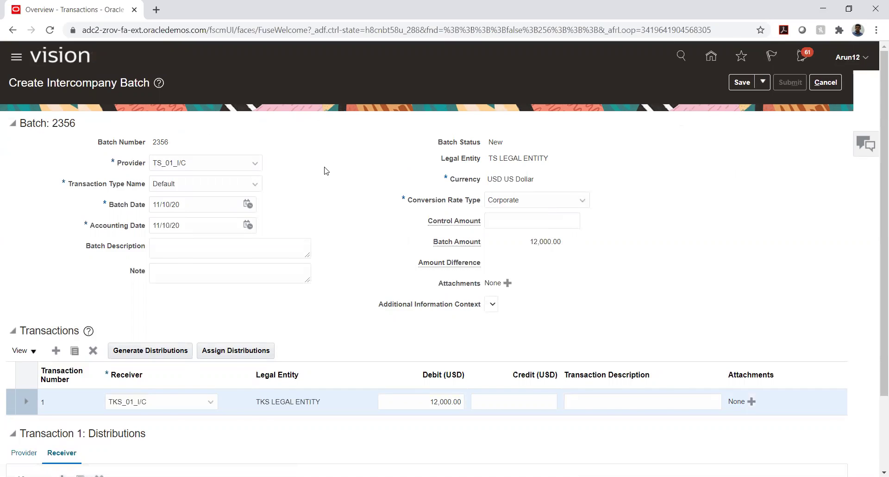
{"action": "double_click", "coordinate": [417, 148]}
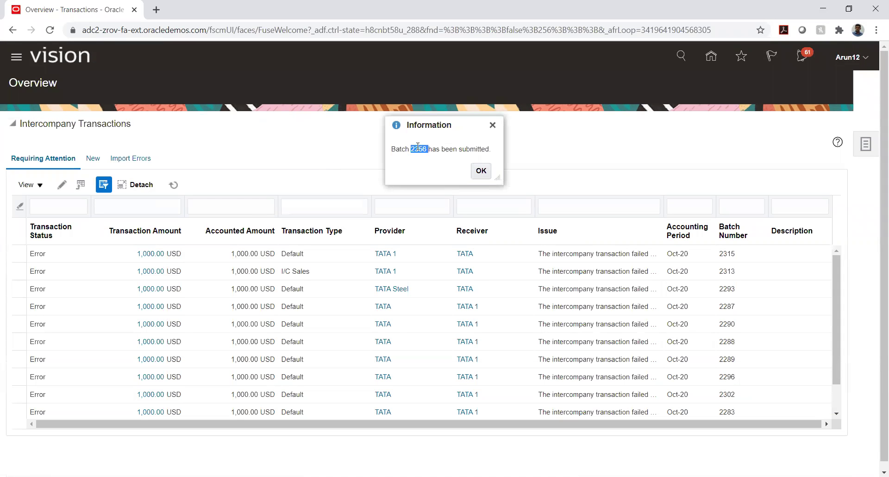
{"action": "left_click", "coordinate": [481, 170]}
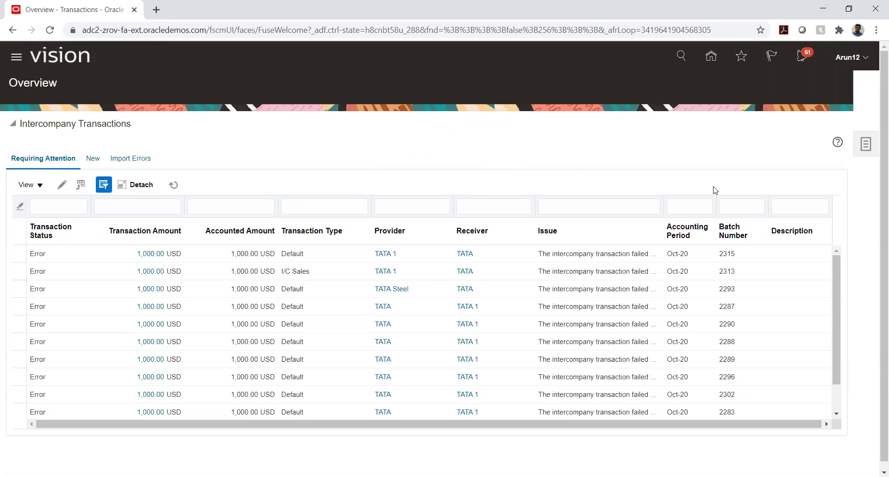
- Look up batch 2356 in Manage Intercompany Inbound Transactions, check its transaction status and return to the Overview
{"action": "left_click", "coordinate": [873, 144]}
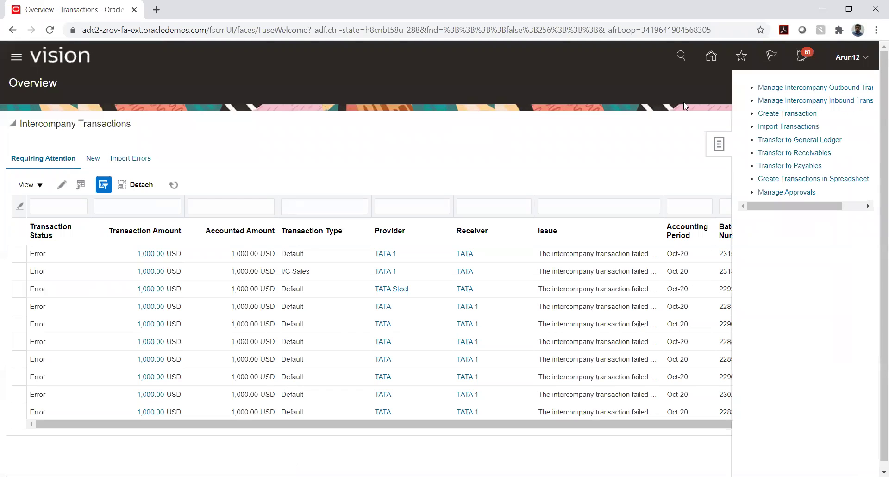
{"action": "left_click", "coordinate": [800, 99]}
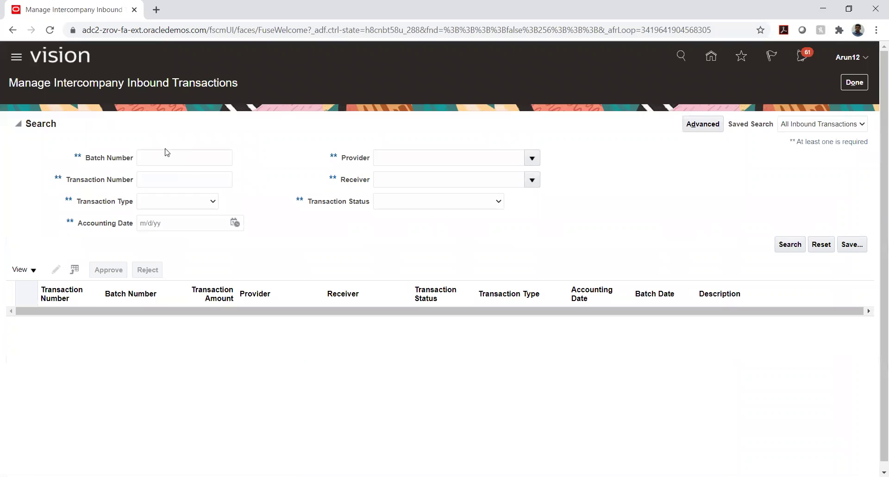
{"action": "left_click", "coordinate": [170, 159]}
{"action": "type", "text": "2356"}
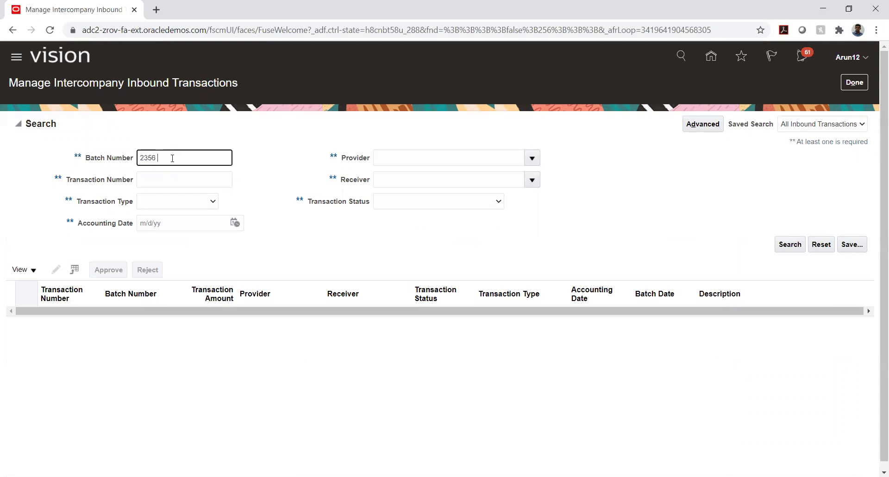
{"action": "key", "text": "Tab"}
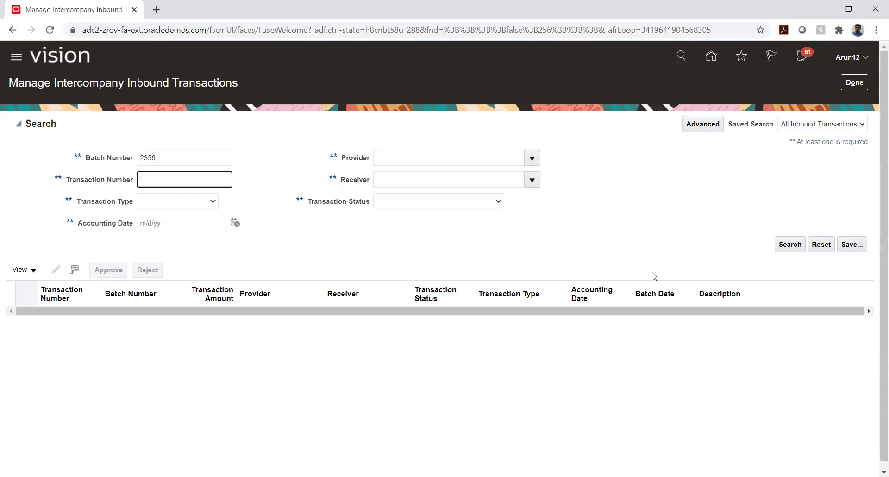
{"action": "left_click", "coordinate": [789, 244]}
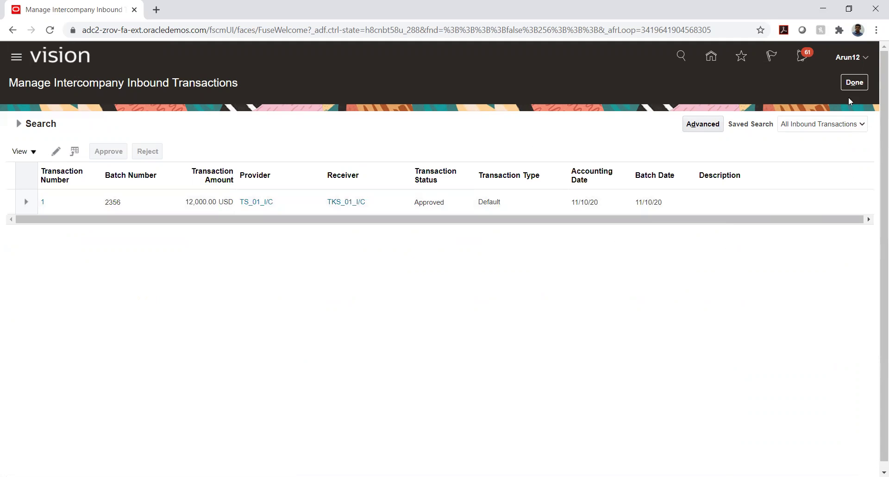
{"action": "left_click", "coordinate": [853, 82]}
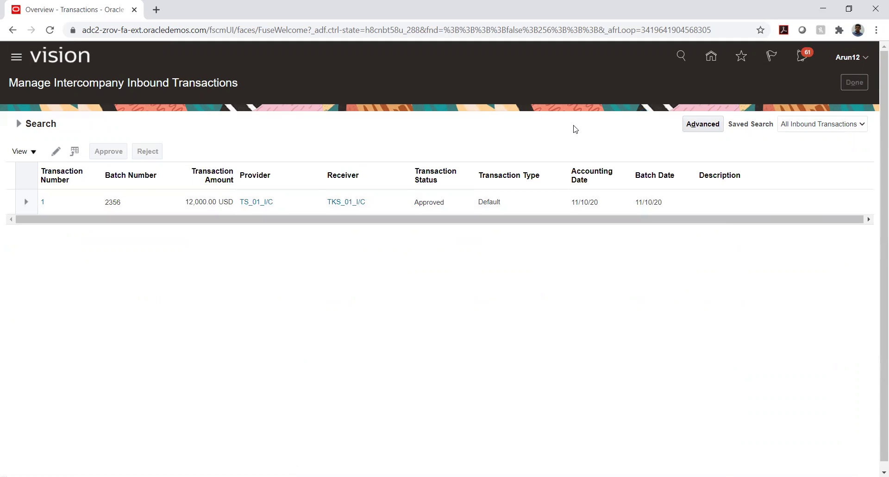
- Open the list of intercompany transaction tasks from the Overview page
{"action": "left_click", "coordinate": [865, 144]}
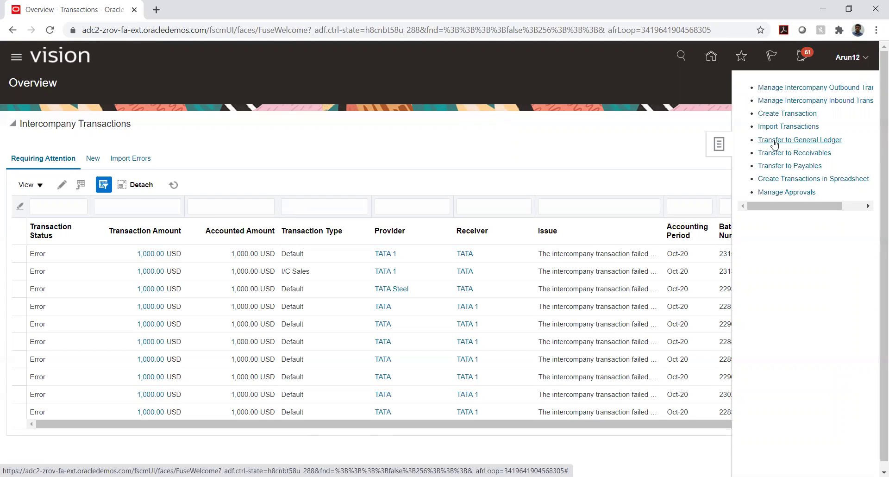
- Submit the intercompany transfer to General Ledger for accounting dates 11/1/20 to 11/10/20
{"action": "left_click", "coordinate": [774, 141]}
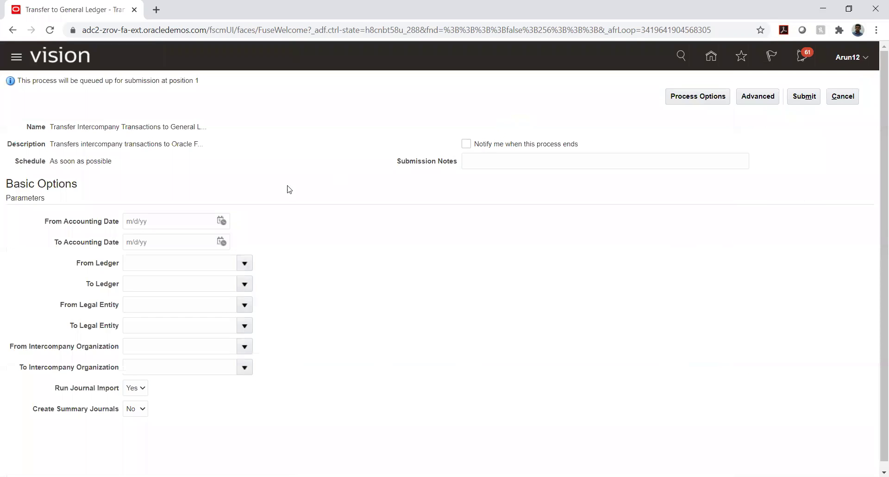
{"action": "left_click", "coordinate": [221, 220]}
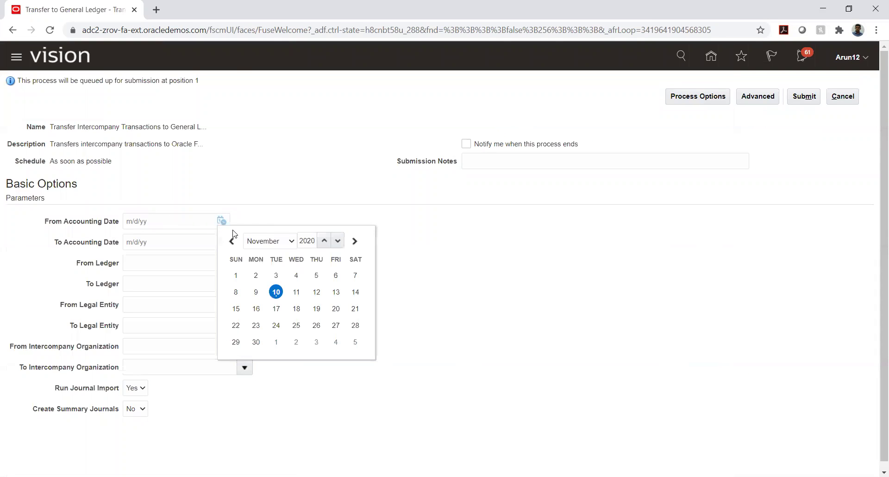
{"action": "left_click", "coordinate": [235, 275]}
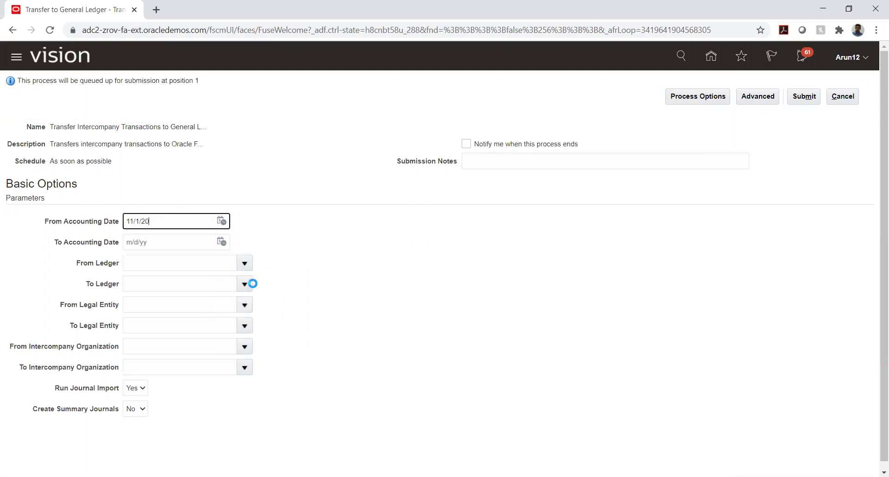
{"action": "left_click", "coordinate": [221, 241]}
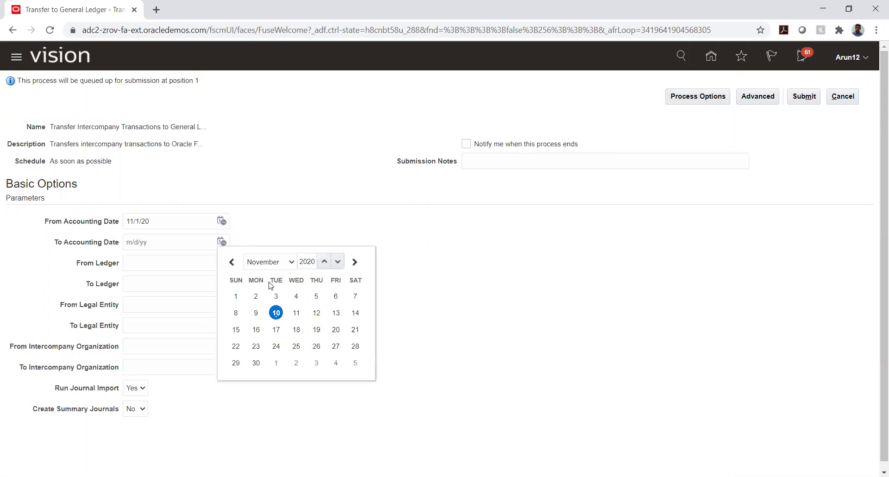
{"action": "left_click", "coordinate": [277, 313]}
{"action": "left_click", "coordinate": [361, 250]}
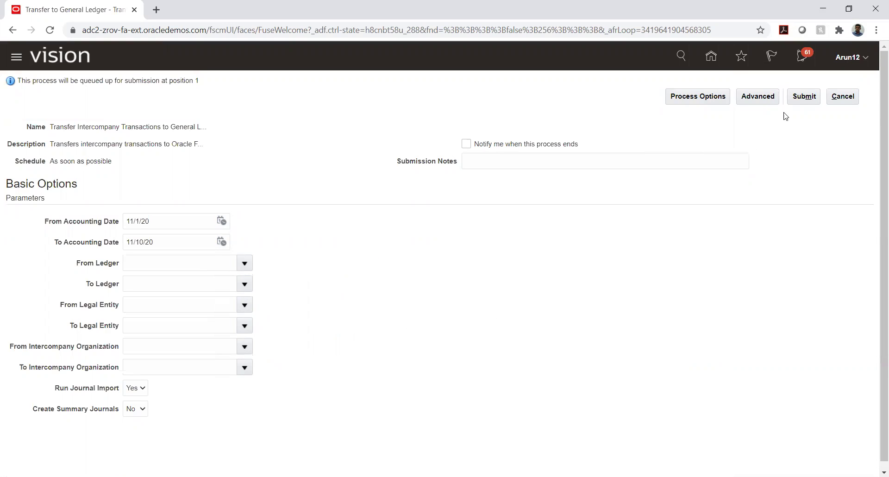
{"action": "left_click", "coordinate": [798, 99]}
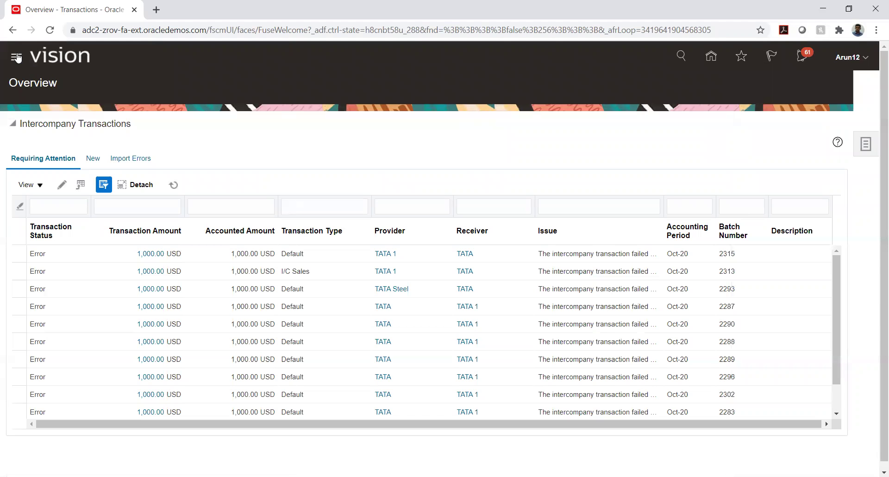
- Go to the Scheduled Processes overview to monitor the submitted transfer
{"action": "left_click", "coordinate": [17, 57]}
{"action": "scroll", "coordinate": [145, 296], "scroll_direction": "down", "scroll_amount": 6}
{"action": "left_click", "coordinate": [114, 390]}
{"action": "left_click", "coordinate": [342, 387]}
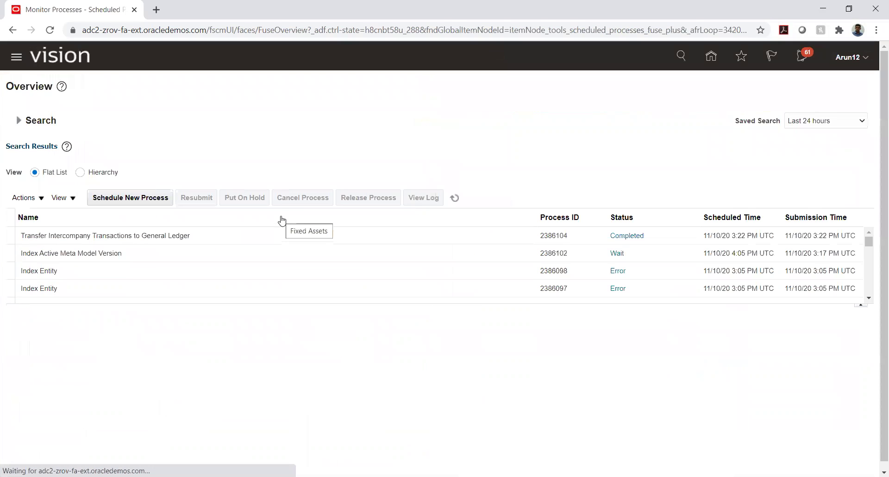
- Refresh the process list repeatedly until the intercompany transfer and its Import Journals child processes finish
{"action": "left_click", "coordinate": [455, 198]}
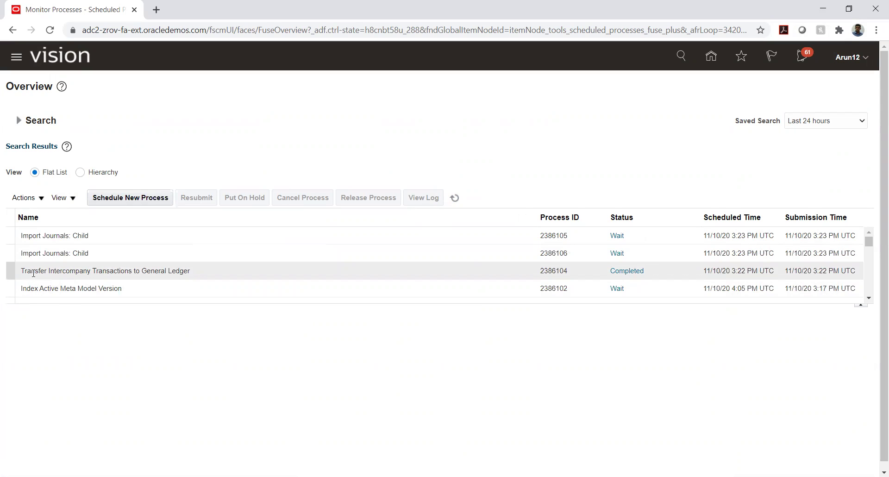
{"action": "left_click", "coordinate": [454, 198]}
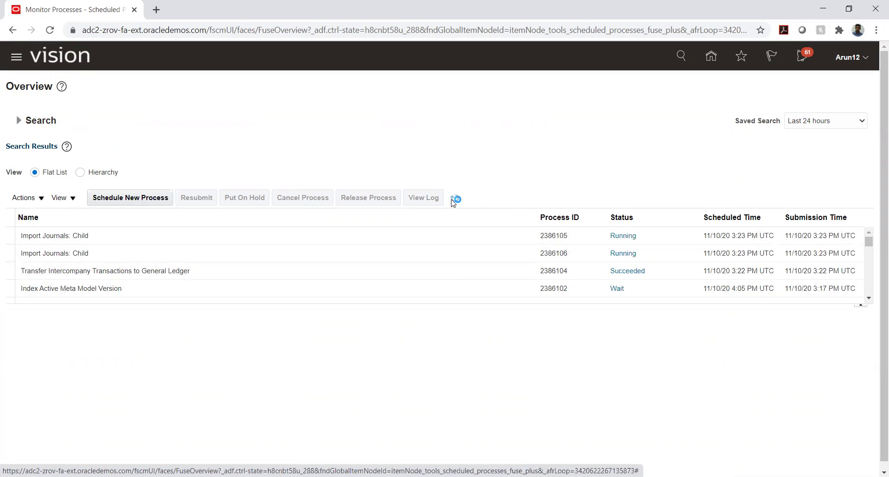
{"action": "left_click", "coordinate": [455, 199]}
{"action": "left_click", "coordinate": [453, 203]}
{"action": "left_click", "coordinate": [453, 202]}
{"action": "left_click", "coordinate": [453, 202]}
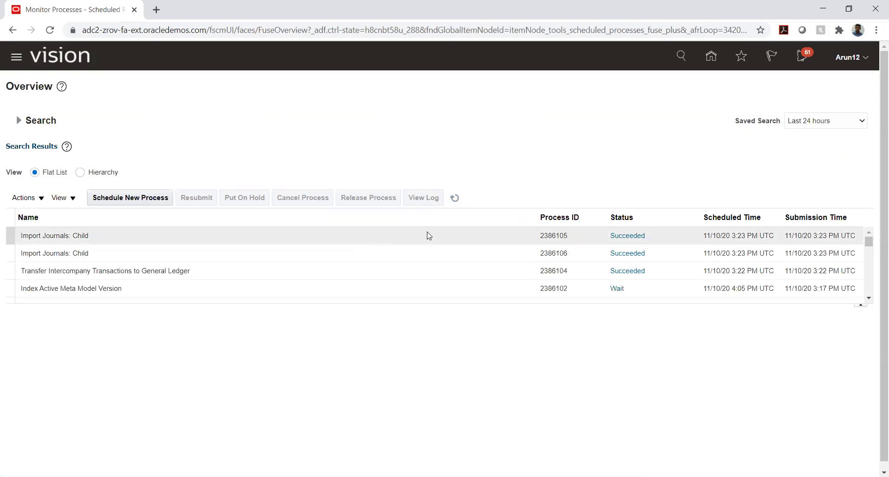
{"action": "left_click", "coordinate": [454, 197]}
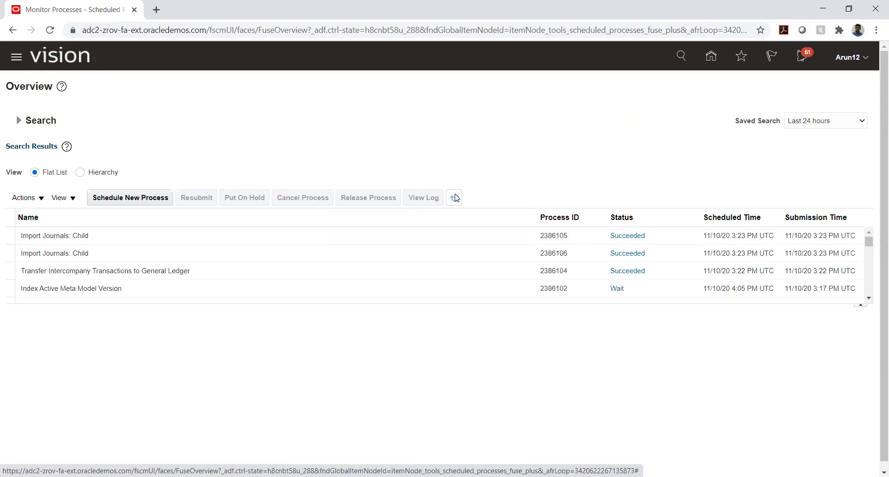
{"action": "left_click", "coordinate": [455, 198]}
- Download and view the output file 2386105.txt of the first Import Journals: Child process, then close its attachments
{"action": "left_click", "coordinate": [122, 239]}
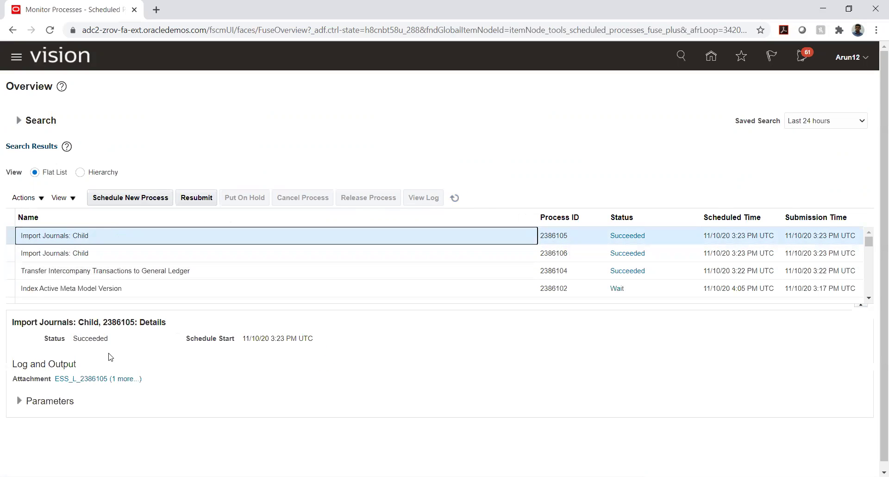
{"action": "left_click", "coordinate": [125, 378]}
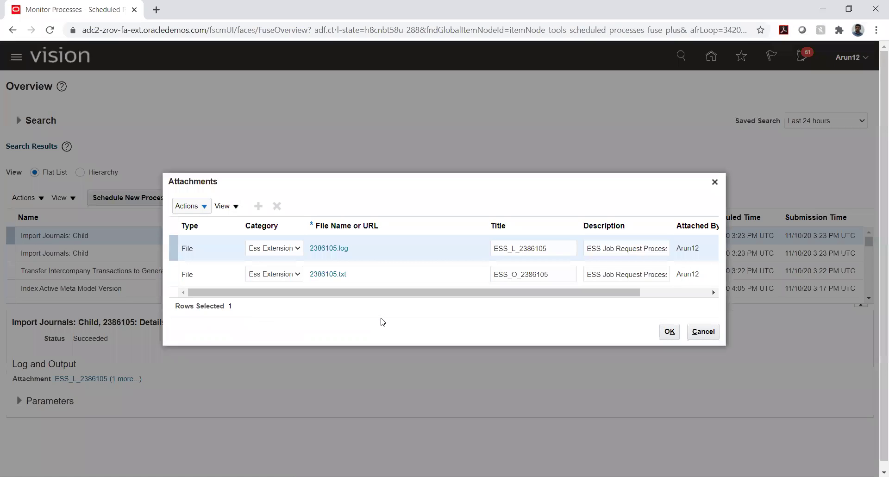
{"action": "left_click", "coordinate": [329, 273]}
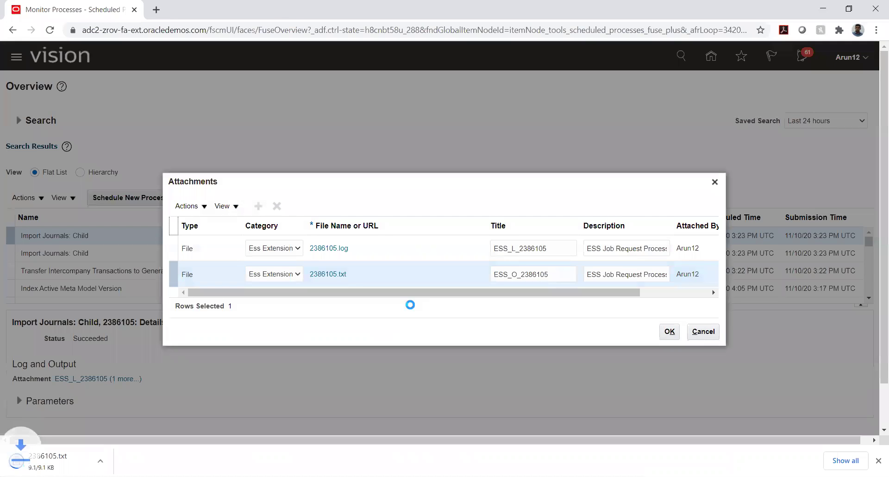
{"action": "left_click", "coordinate": [63, 460]}
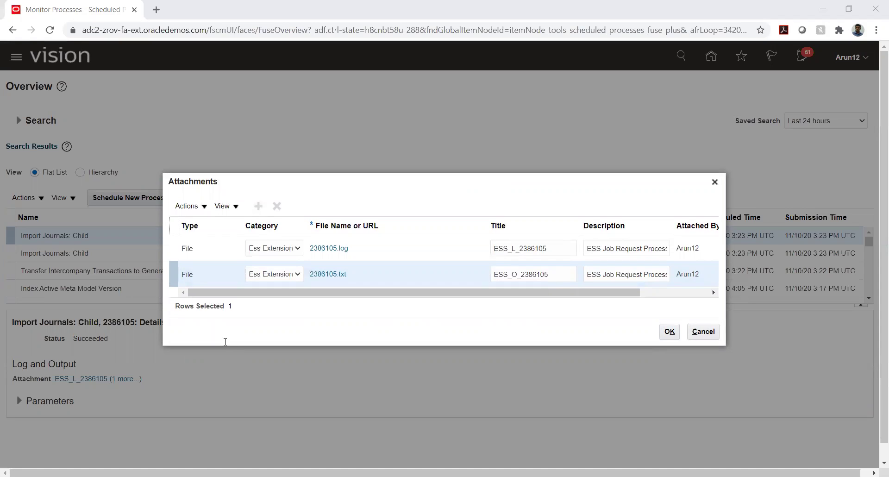
{"action": "left_click", "coordinate": [669, 331]}
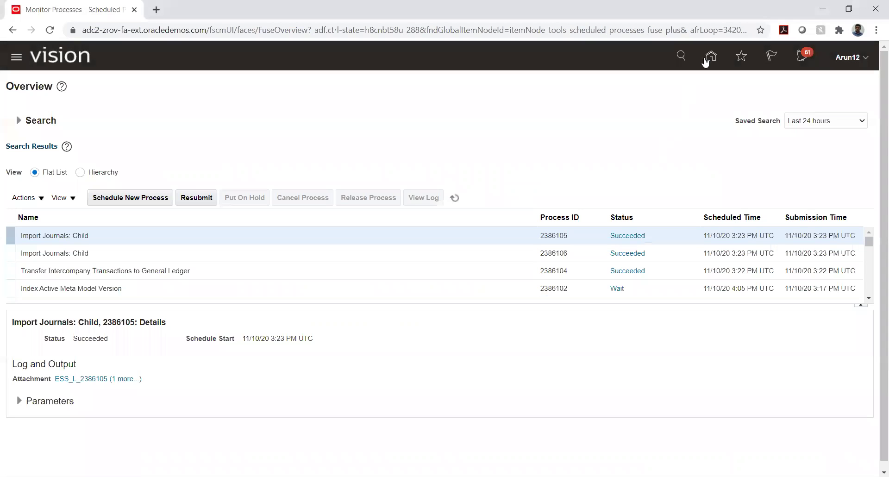
- Go to the Manage Journals page in General Accounting
{"action": "left_click", "coordinate": [711, 56]}
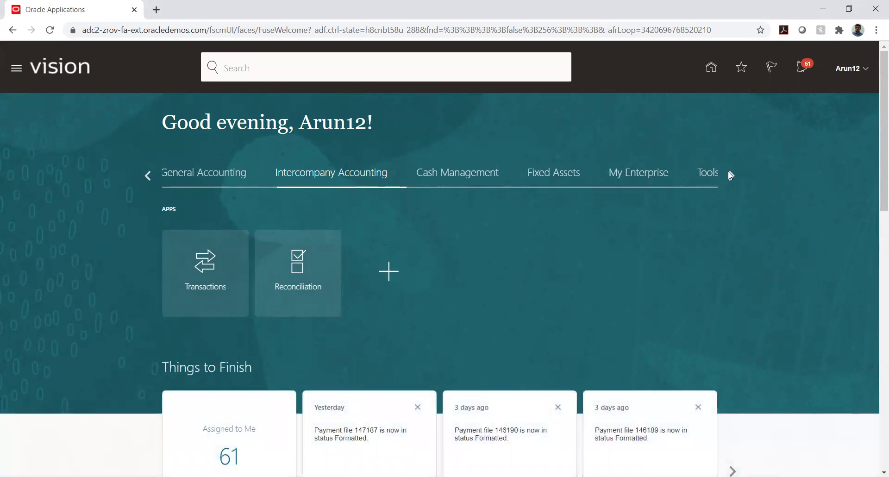
{"action": "left_click", "coordinate": [233, 175]}
{"action": "left_click", "coordinate": [316, 256]}
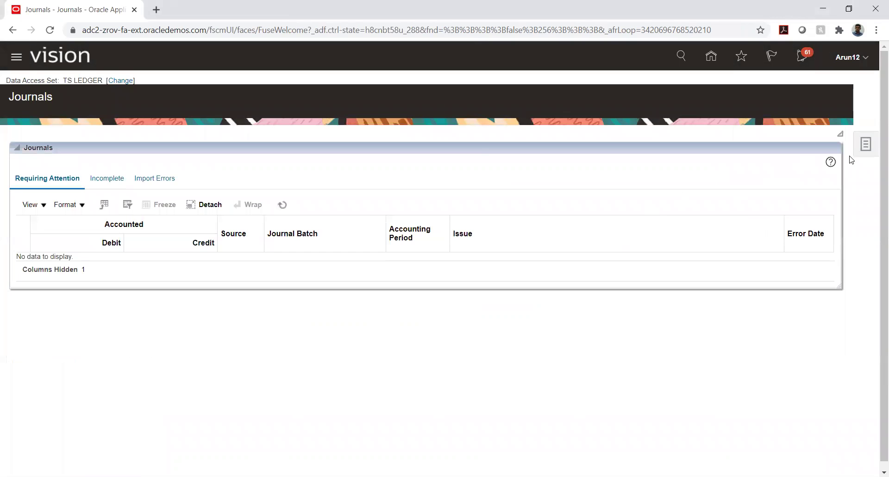
{"action": "left_click", "coordinate": [863, 145]}
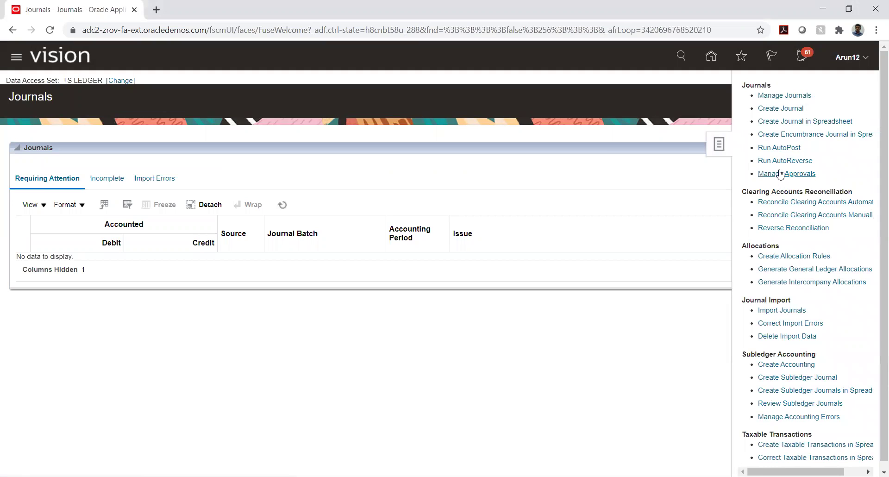
{"action": "left_click", "coordinate": [776, 96]}
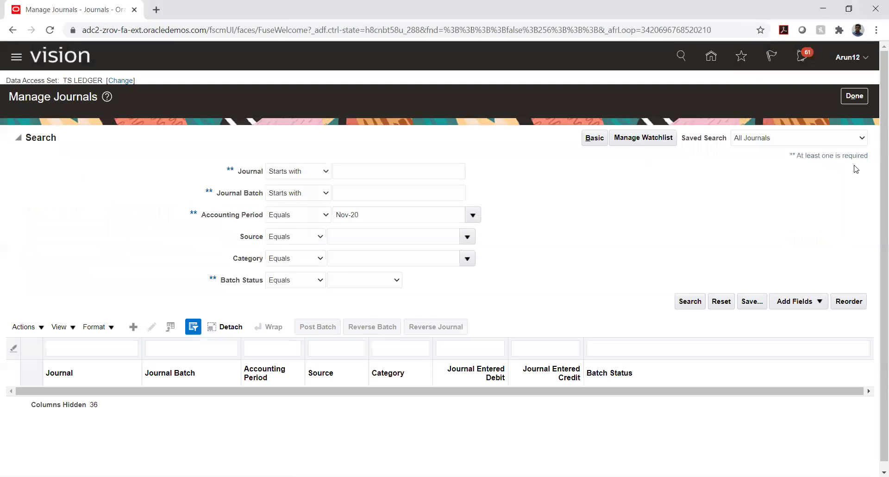
- Look up sources matching %Global% and set the journal search's Source to Global Intercompany
{"action": "left_click", "coordinate": [467, 237]}
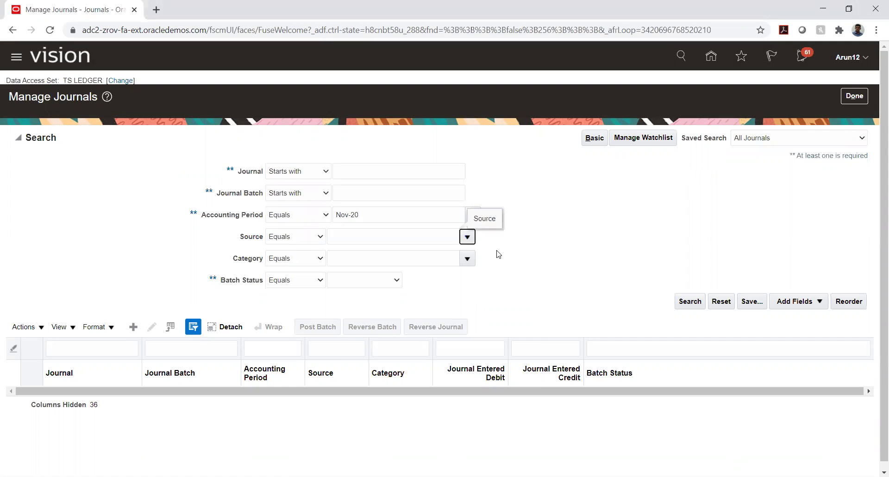
{"action": "left_click", "coordinate": [467, 236]}
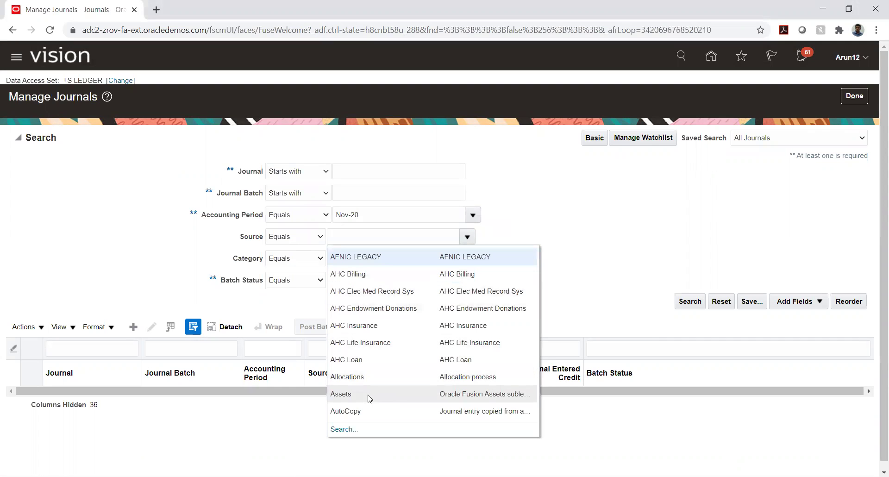
{"action": "left_click", "coordinate": [341, 429]}
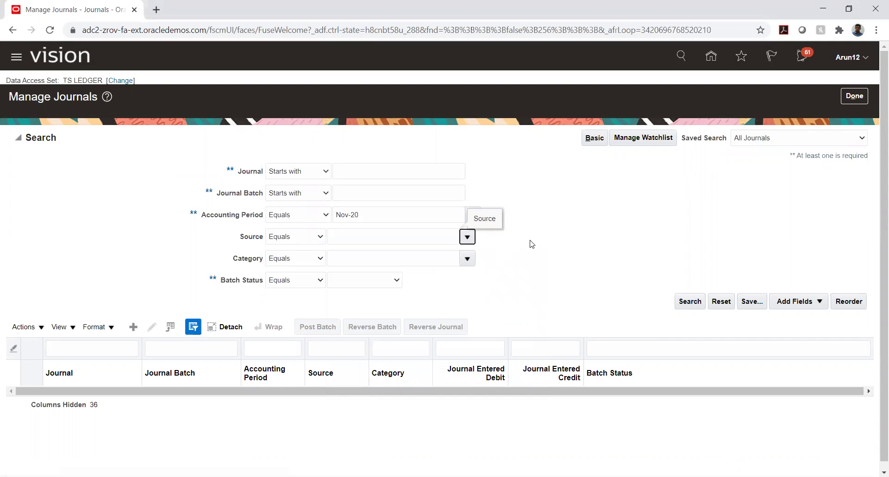
{"action": "left_click", "coordinate": [425, 225]}
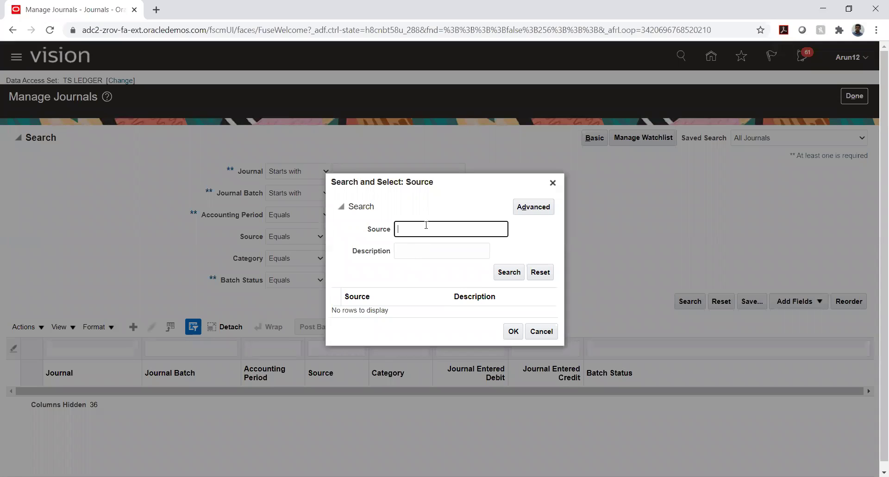
{"action": "type", "text": "%Global%"}
{"action": "key", "text": "Return"}
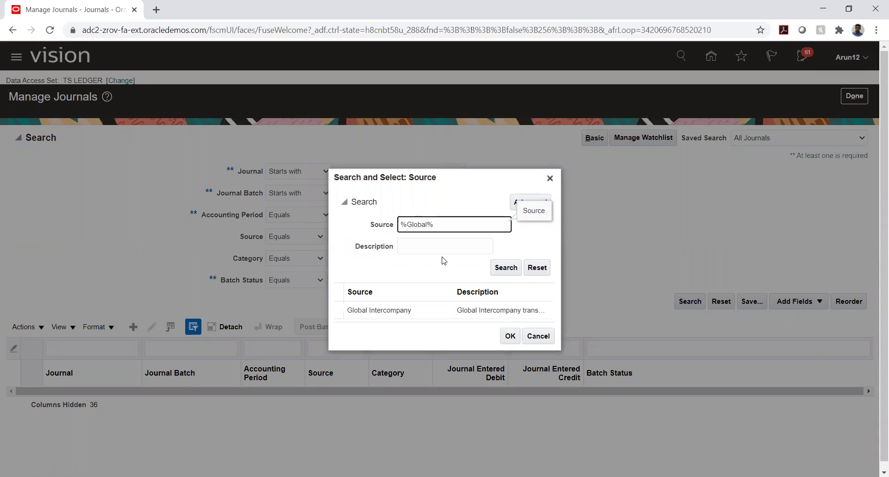
{"action": "left_click", "coordinate": [421, 310]}
{"action": "left_click", "coordinate": [506, 339]}
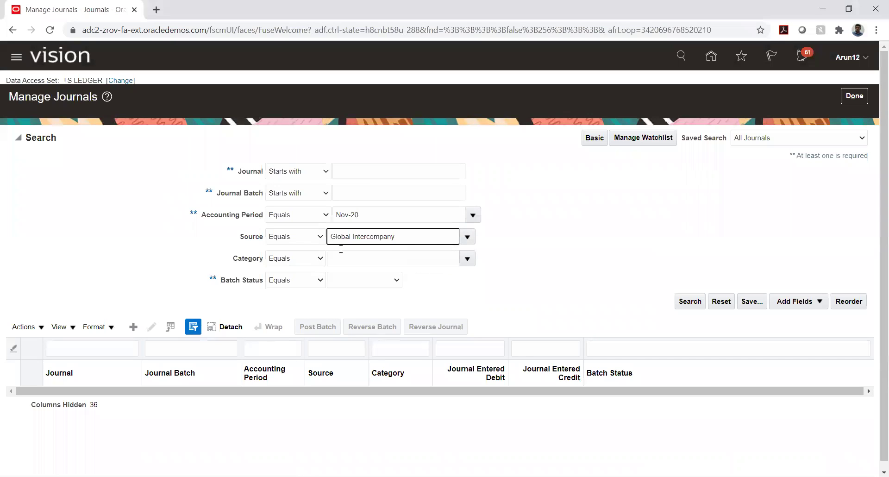
- Run the journal search for period Nov-20 and open the journal 1 Global Intercompany
{"action": "left_click", "coordinate": [537, 230]}
{"action": "left_click", "coordinate": [689, 303]}
{"action": "left_click", "coordinate": [689, 303]}
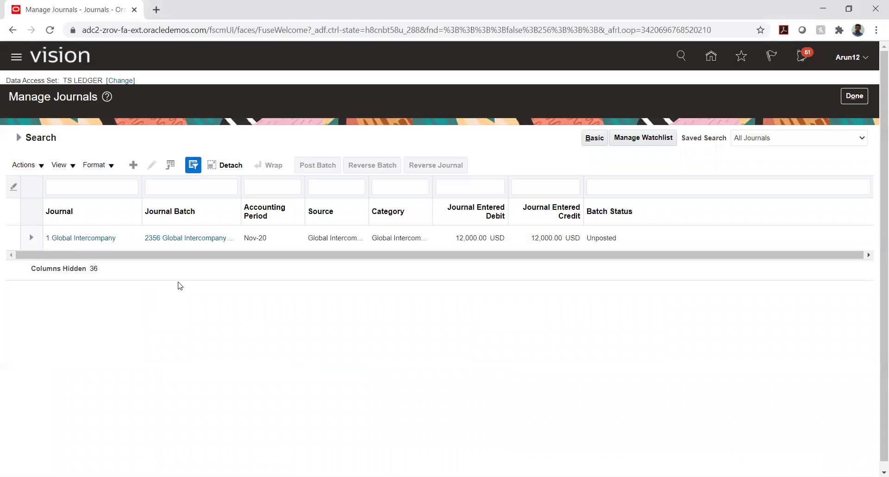
{"action": "left_click", "coordinate": [94, 239]}
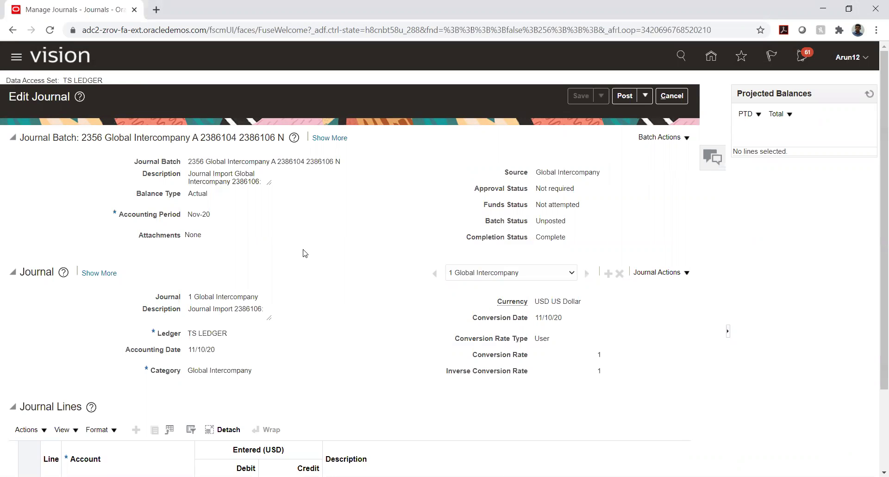
- Examine the journal's batch details, description, and debit and credit lines
{"action": "scroll", "coordinate": [304, 253], "scroll_direction": "down", "scroll_amount": 2}
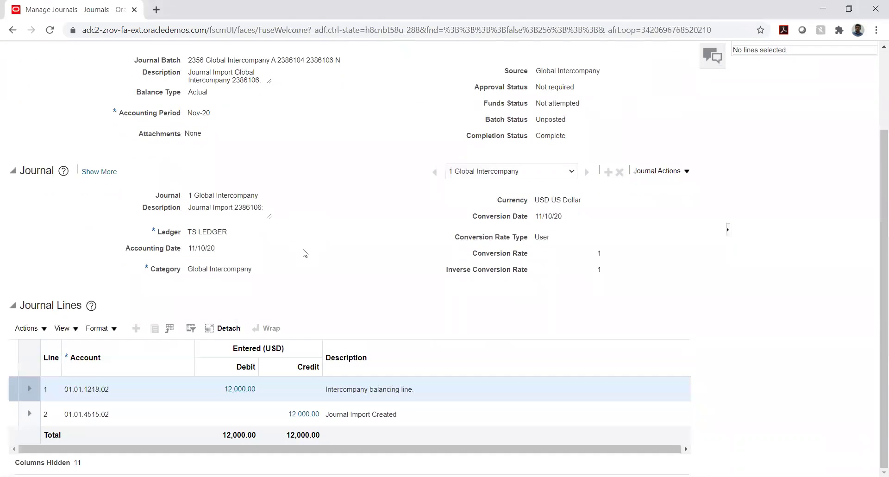
{"action": "scroll", "coordinate": [305, 253], "scroll_direction": "up", "scroll_amount": 2}
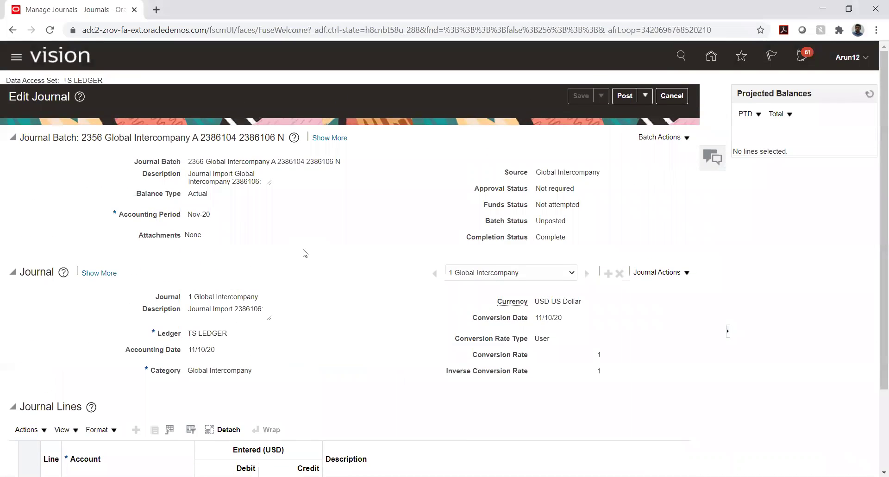
{"action": "scroll", "coordinate": [304, 253], "scroll_direction": "down", "scroll_amount": 2}
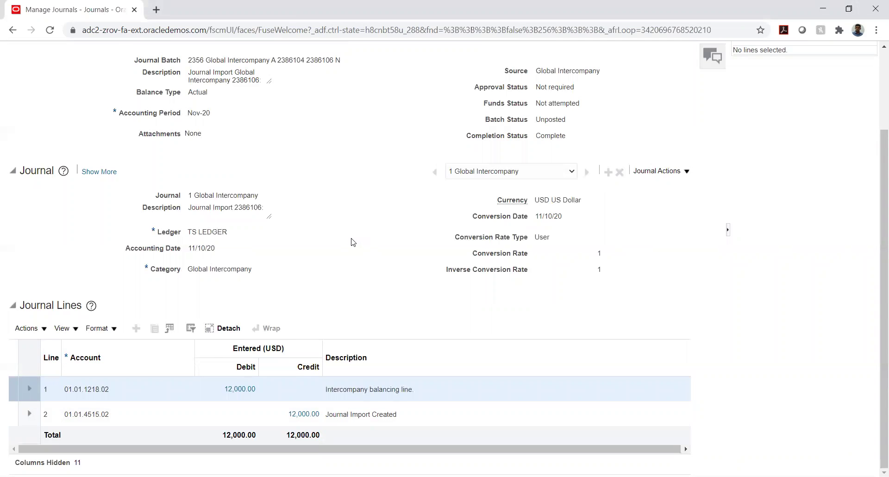
{"action": "scroll", "coordinate": [354, 242], "scroll_direction": "up", "scroll_amount": 2}
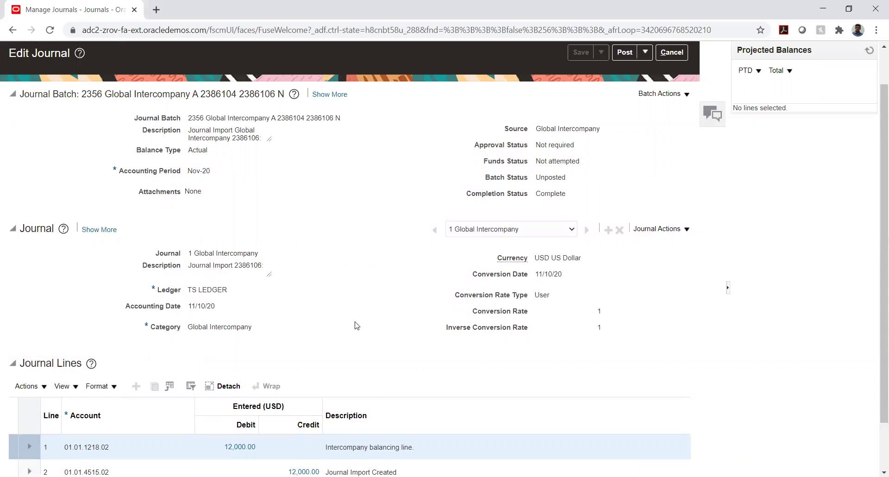
{"action": "scroll", "coordinate": [345, 283], "scroll_direction": "down", "scroll_amount": 2}
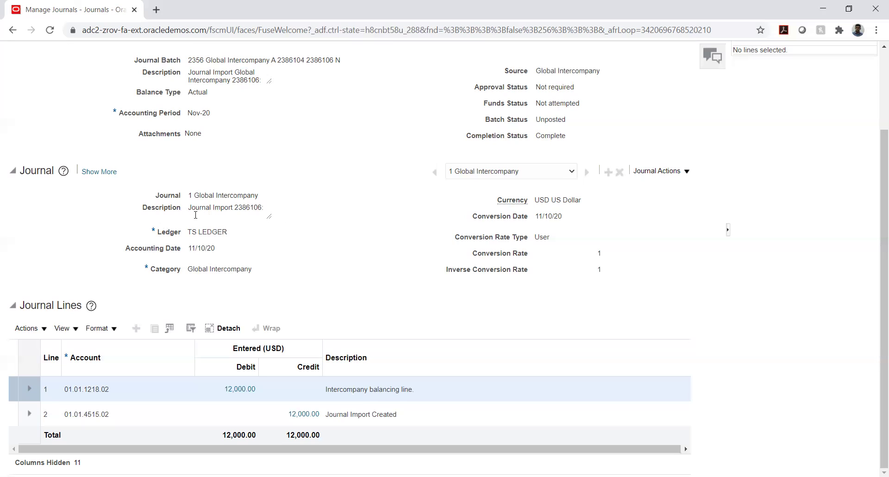
{"action": "left_click_drag", "start_coordinate": [189, 207], "coordinate": [253, 215]}
{"action": "left_click", "coordinate": [267, 216]}
{"action": "triple_click", "coordinate": [262, 210]}
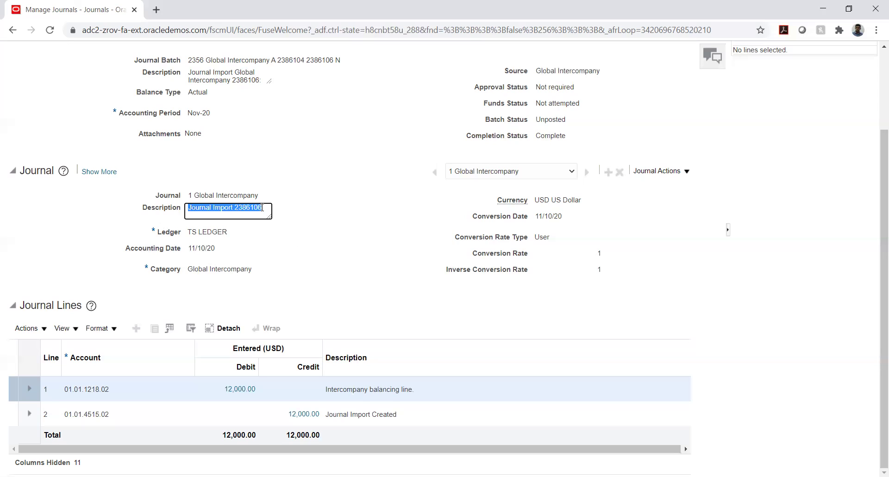
{"action": "left_click", "coordinate": [365, 190]}
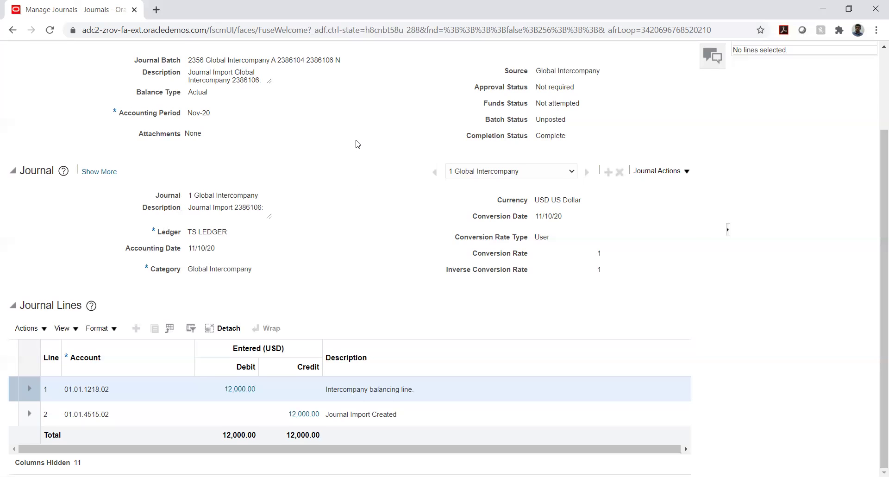
- Examine the TS LEDGER journal's header details and the account segment descriptions of its debit and credit lines
{"action": "scroll", "coordinate": [355, 145], "scroll_direction": "up", "scroll_amount": 3}
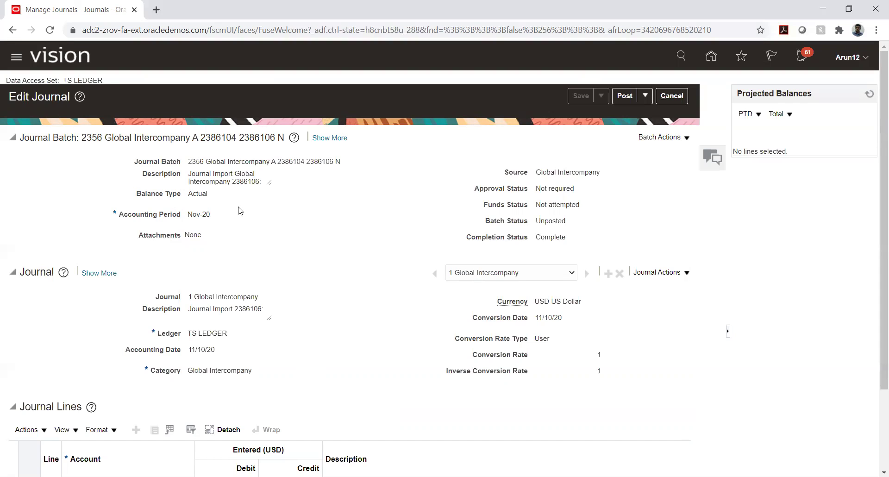
{"action": "scroll", "coordinate": [350, 225], "scroll_direction": "down", "scroll_amount": 1}
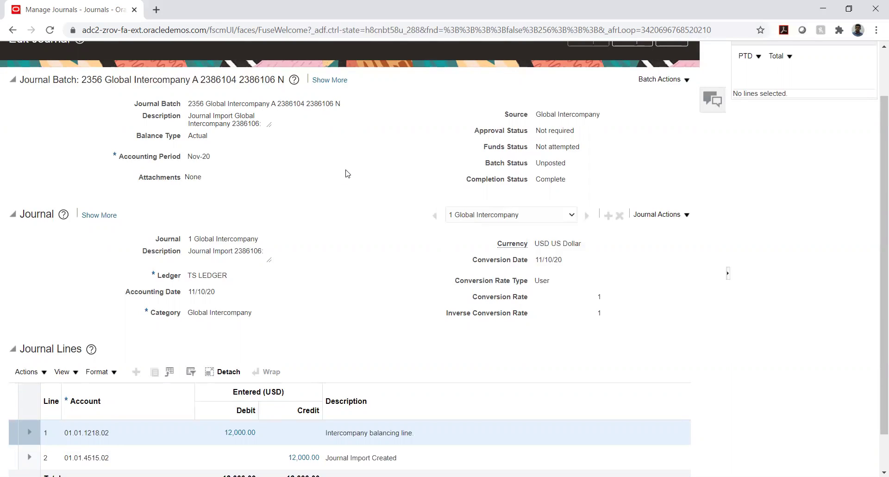
{"action": "scroll", "coordinate": [331, 191], "scroll_direction": "down", "scroll_amount": 1}
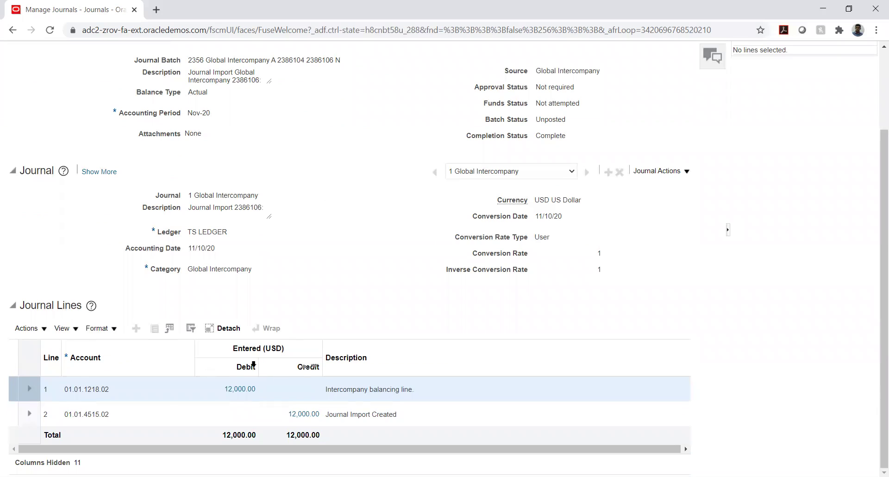
{"action": "left_click", "coordinate": [85, 415]}
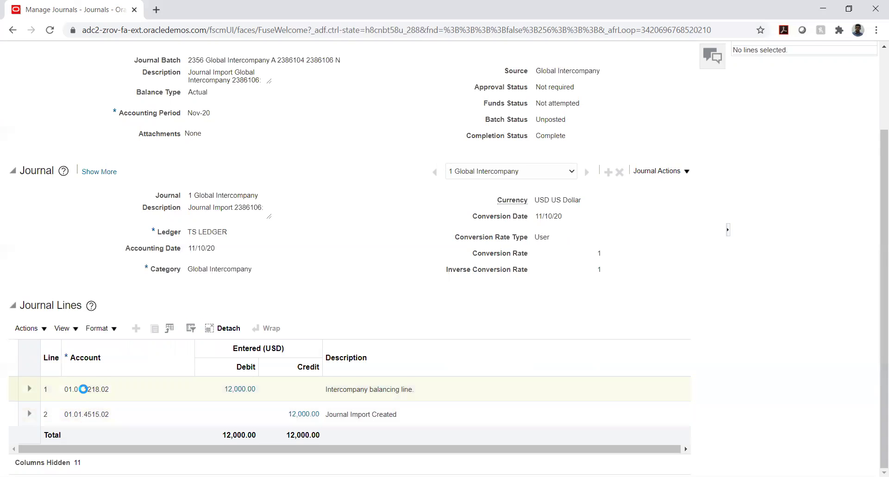
{"action": "mouse_move", "coordinate": [88, 390]}
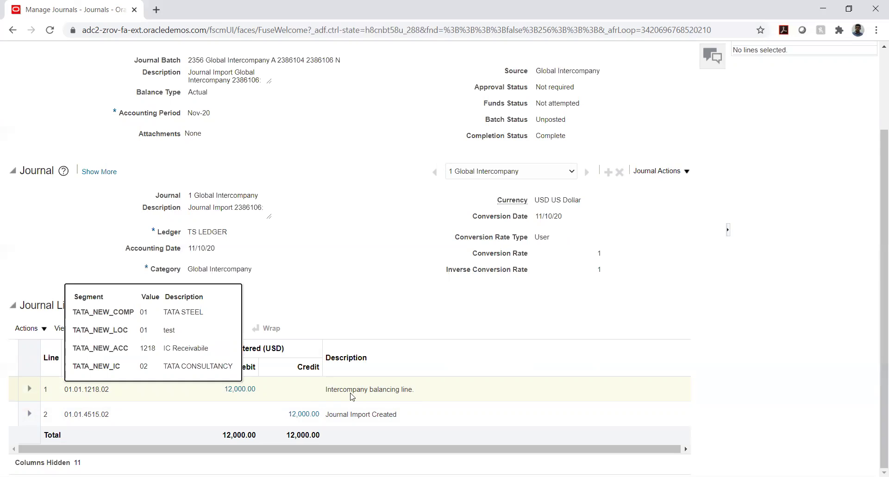
{"action": "left_click", "coordinate": [376, 304]}
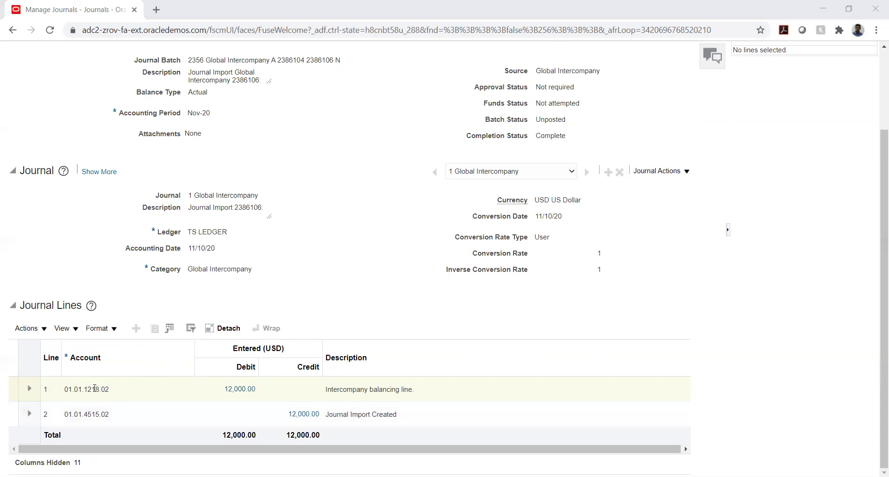
{"action": "left_click", "coordinate": [86, 413]}
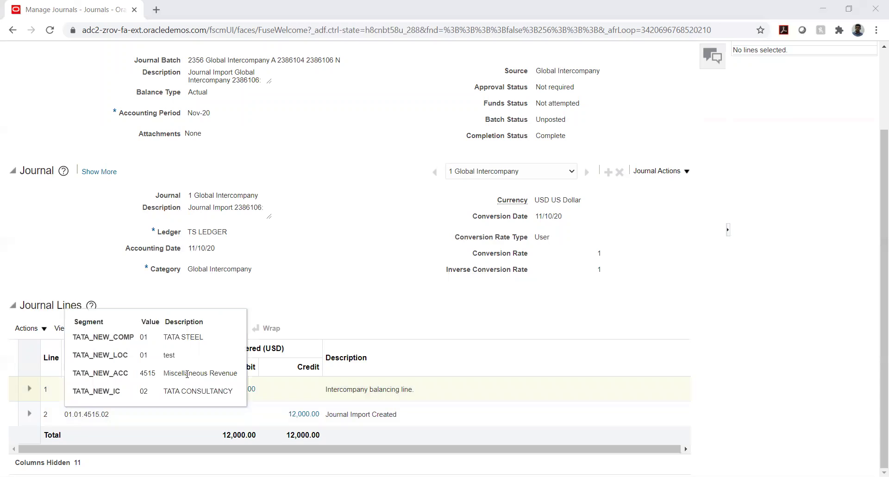
{"action": "left_click", "coordinate": [324, 305]}
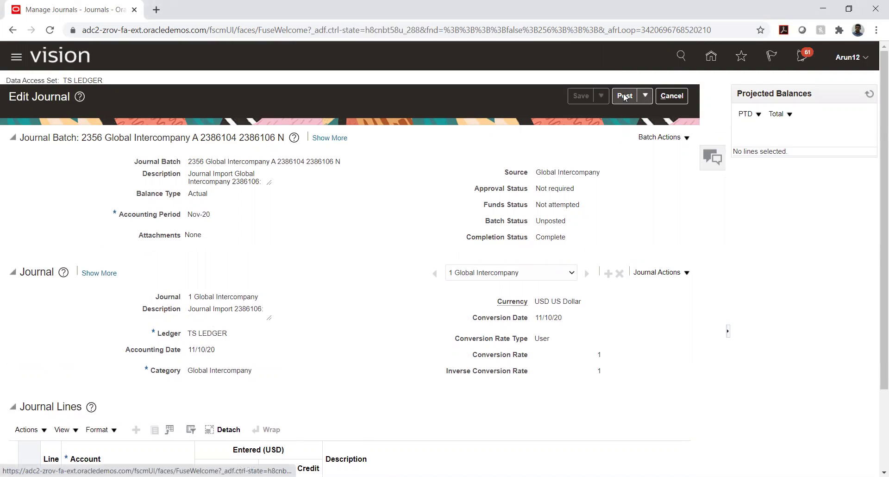
- Leave the journal without posting it and change the data access set to TKS LEDGER
{"action": "left_click", "coordinate": [672, 95]}
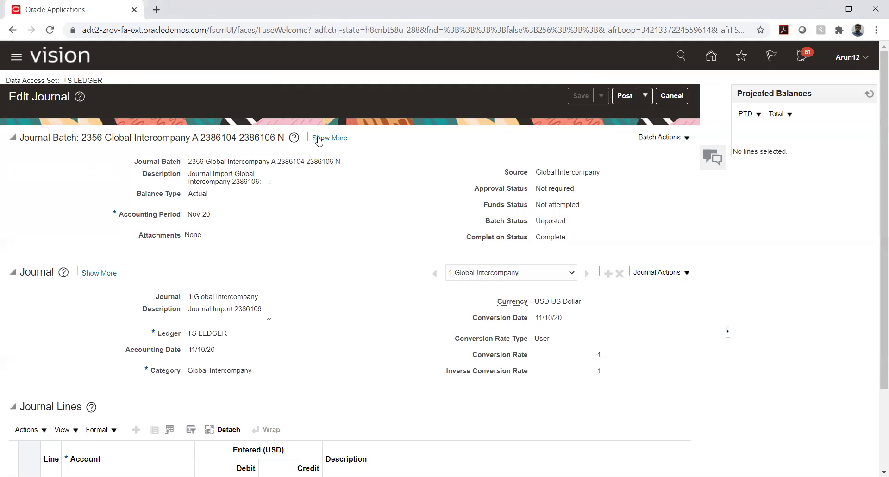
{"action": "left_click", "coordinate": [672, 96]}
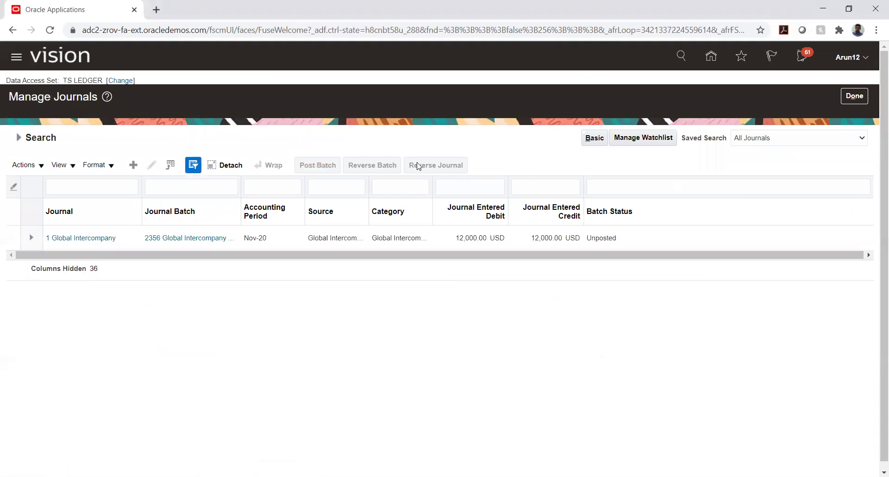
{"action": "left_click", "coordinate": [128, 83]}
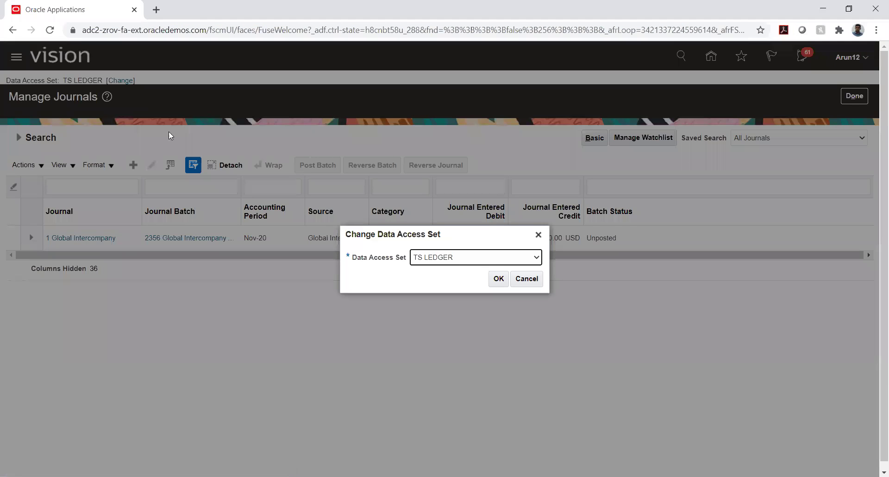
{"action": "left_click", "coordinate": [439, 260]}
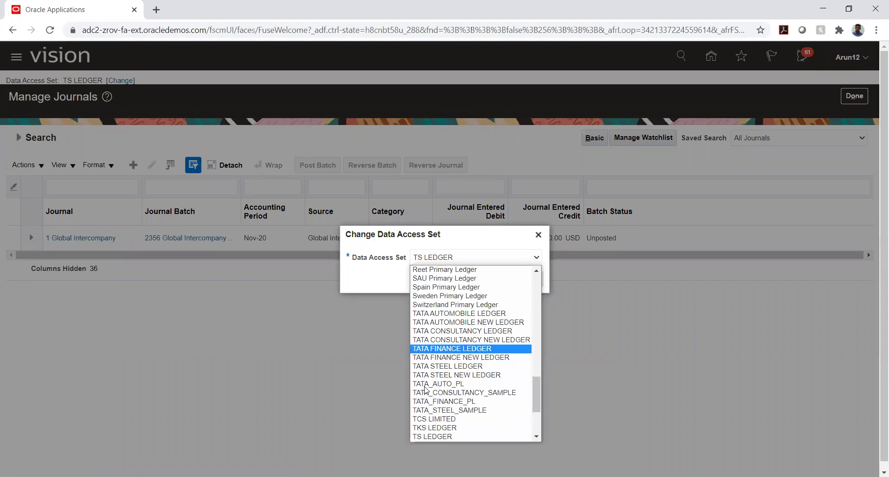
{"action": "left_click", "coordinate": [435, 427]}
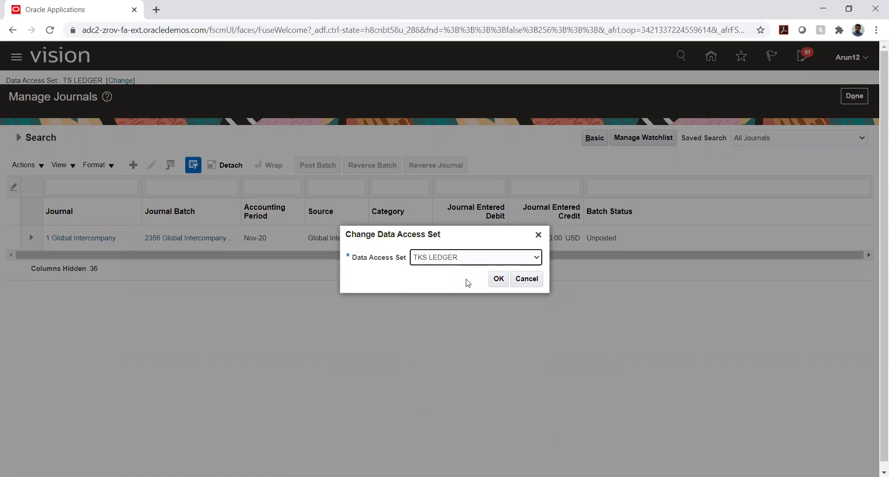
{"action": "left_click", "coordinate": [498, 278]}
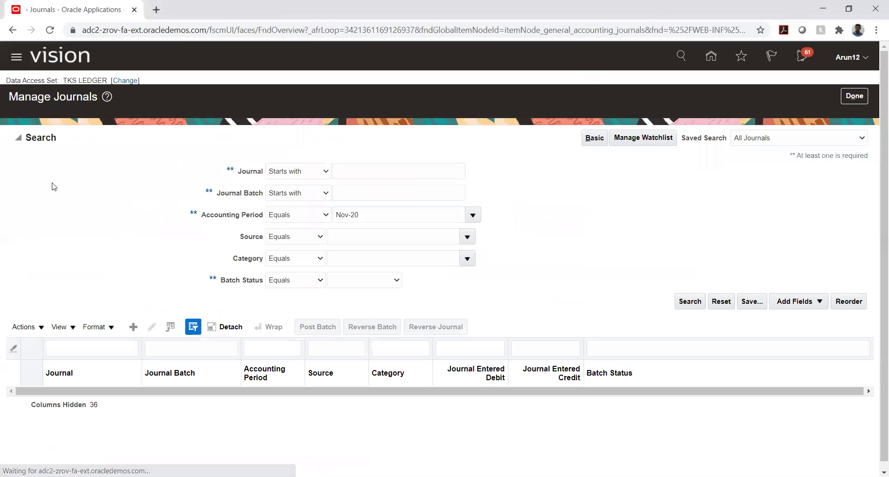
- Look up sources with the description %global% and set the TKS LEDGER journal search's Source to Global Intercompany
{"action": "left_click", "coordinate": [467, 238]}
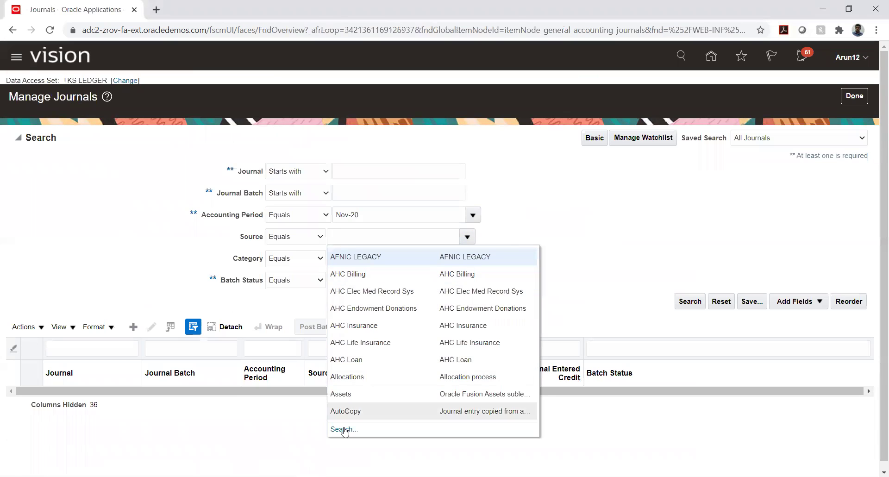
{"action": "left_click", "coordinate": [343, 430]}
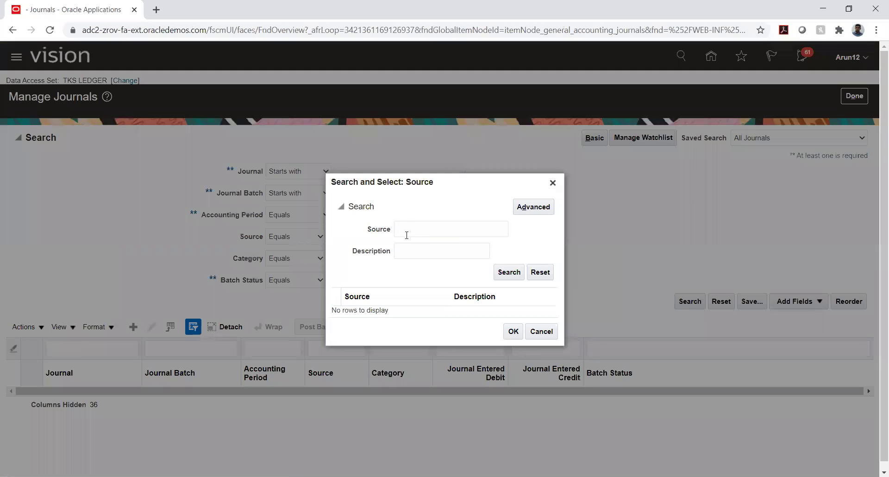
{"action": "left_click", "coordinate": [416, 248]}
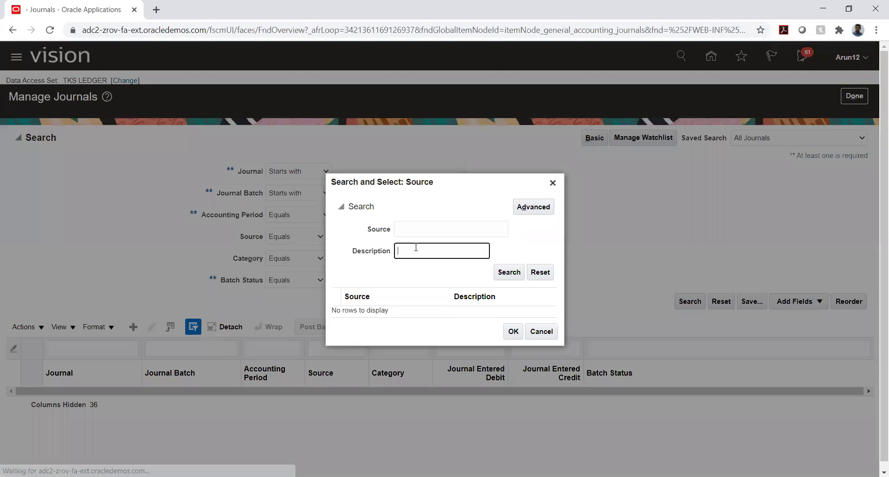
{"action": "type", "text": "%globa"}
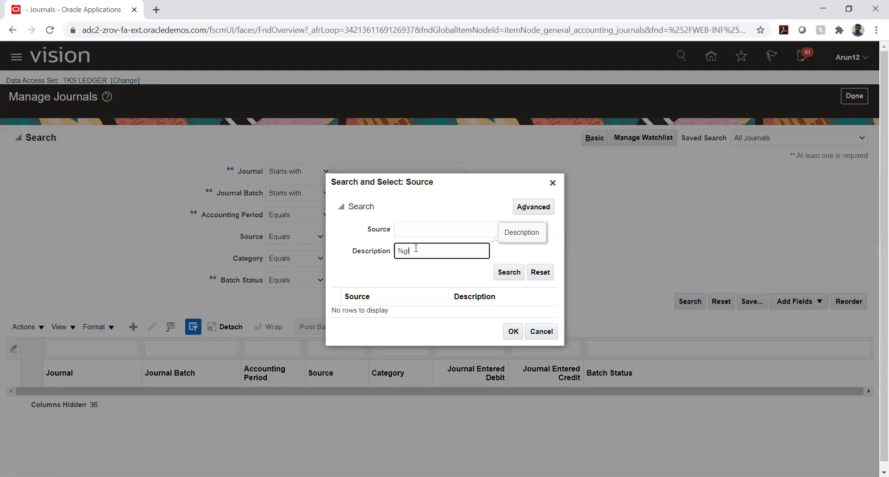
{"action": "type", "text": "l%"}
{"action": "key", "text": "Return"}
{"action": "left_click", "coordinate": [435, 311]}
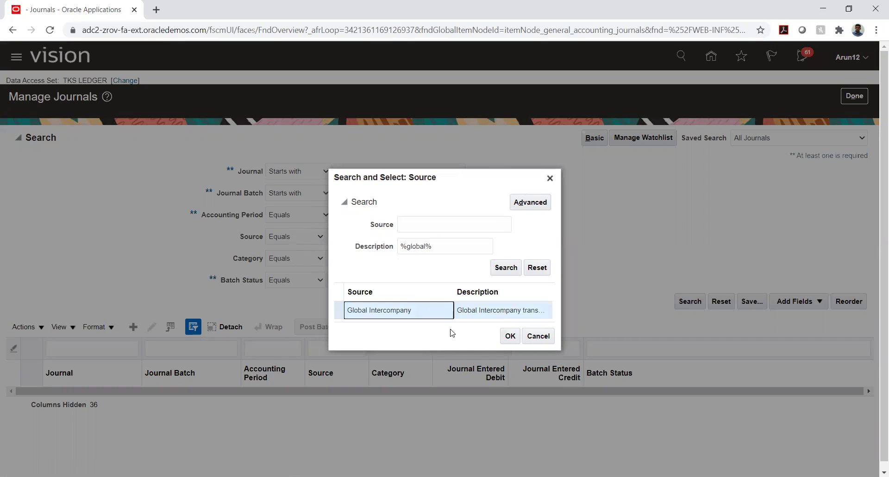
{"action": "left_click", "coordinate": [508, 342]}
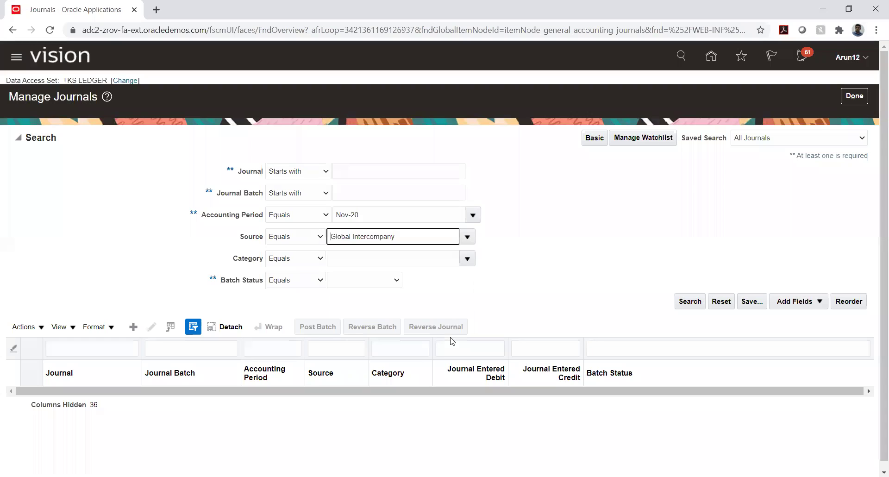
- Run the Nov-20 journal search for TKS LEDGER and open the journal 1 Global Intercompany
{"action": "left_click", "coordinate": [689, 300]}
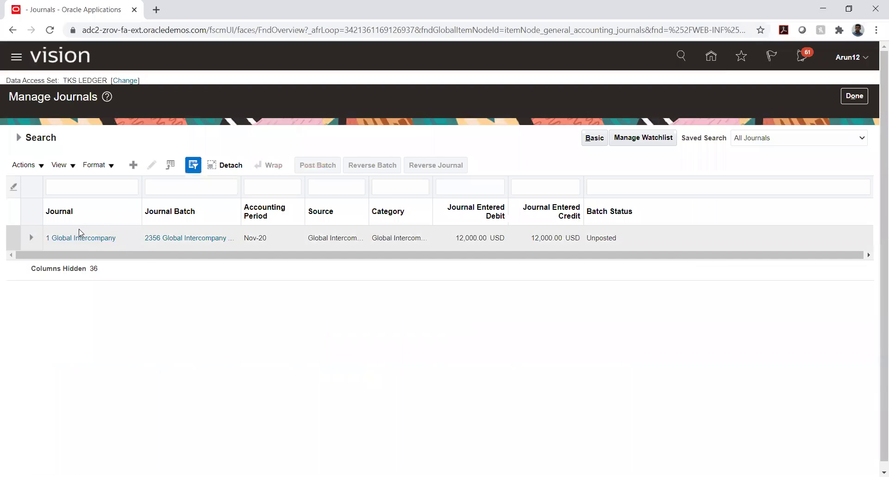
{"action": "left_click", "coordinate": [73, 239]}
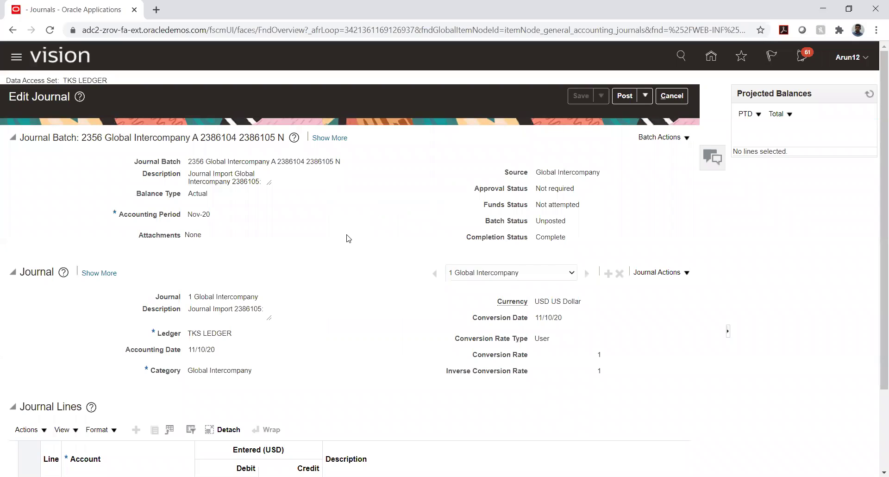
- Examine the TKS LEDGER journal's header and the account segments of its lines, then close the journal without posting
{"action": "scroll", "coordinate": [349, 238], "scroll_direction": "down", "scroll_amount": 2}
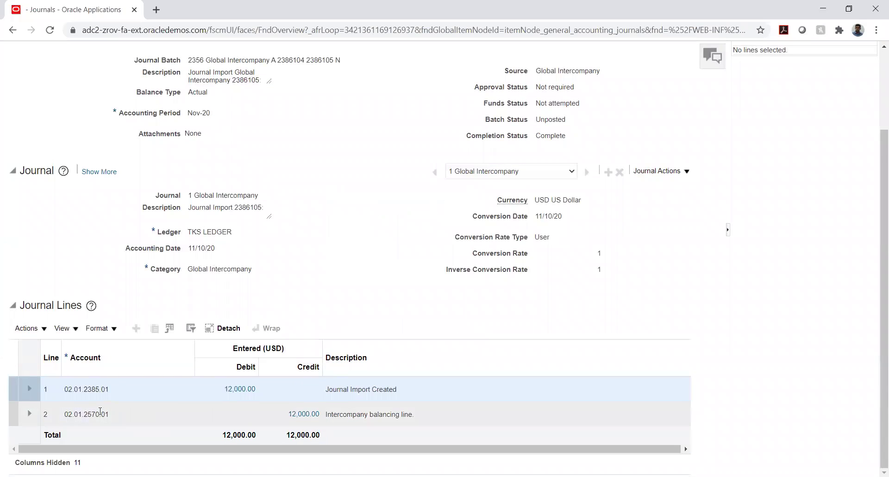
{"action": "left_click", "coordinate": [89, 388]}
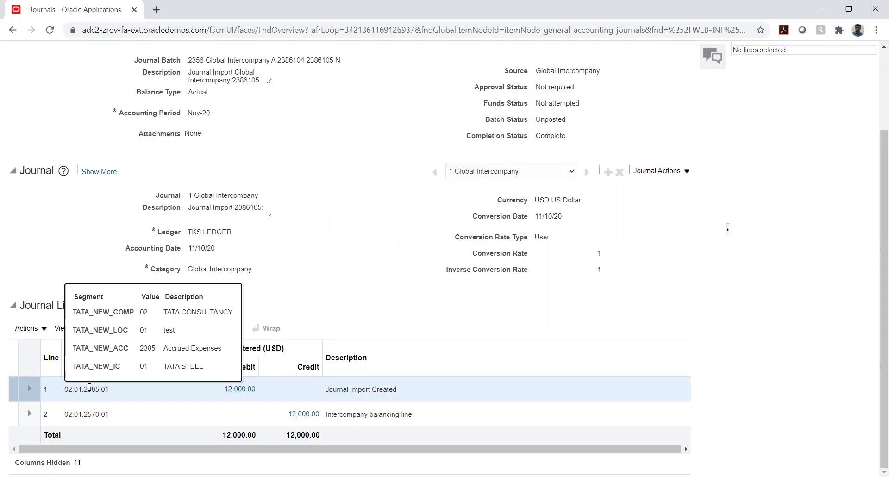
{"action": "left_click", "coordinate": [79, 414]}
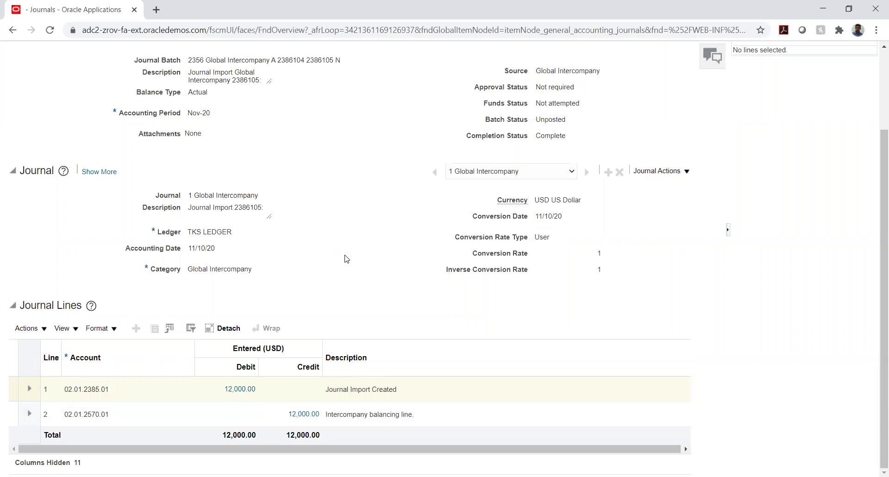
{"action": "scroll", "coordinate": [348, 243], "scroll_direction": "up", "scroll_amount": 3}
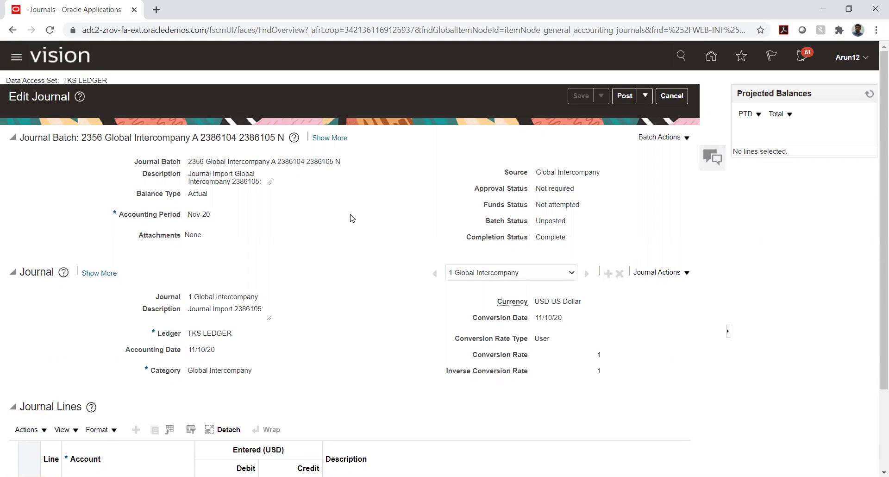
{"action": "scroll", "coordinate": [327, 244], "scroll_direction": "down", "scroll_amount": 2}
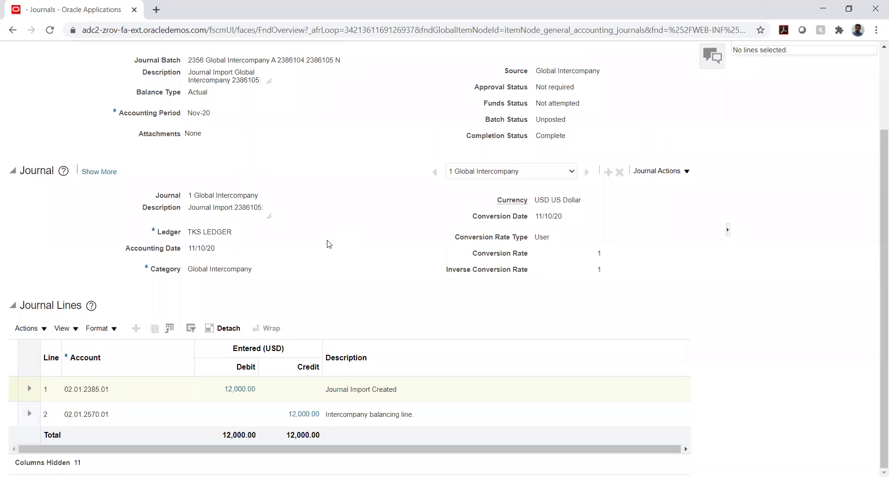
{"action": "scroll", "coordinate": [328, 243], "scroll_direction": "up", "scroll_amount": 2}
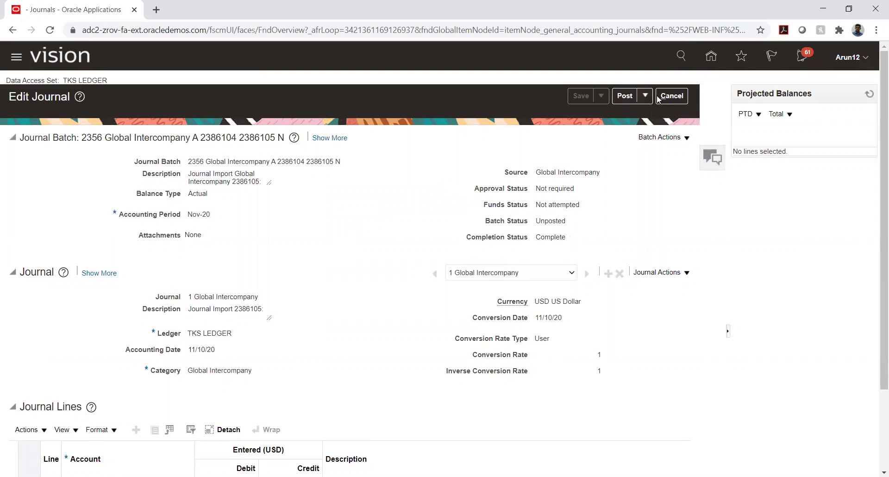
{"action": "left_click", "coordinate": [673, 97]}
- Go to the Intercompany Transactions overview from the home page and start creating a new intercompany batch
{"action": "left_click", "coordinate": [709, 56]}
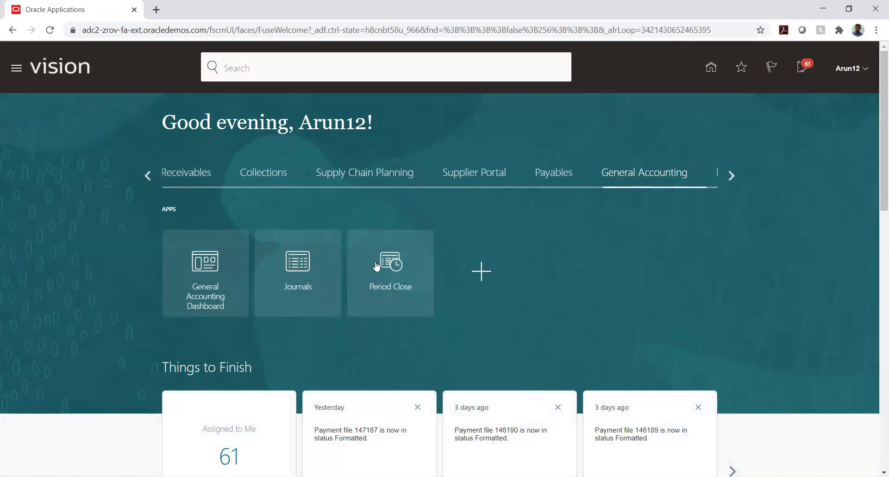
{"action": "left_click", "coordinate": [731, 176]}
{"action": "left_click", "coordinate": [337, 178]}
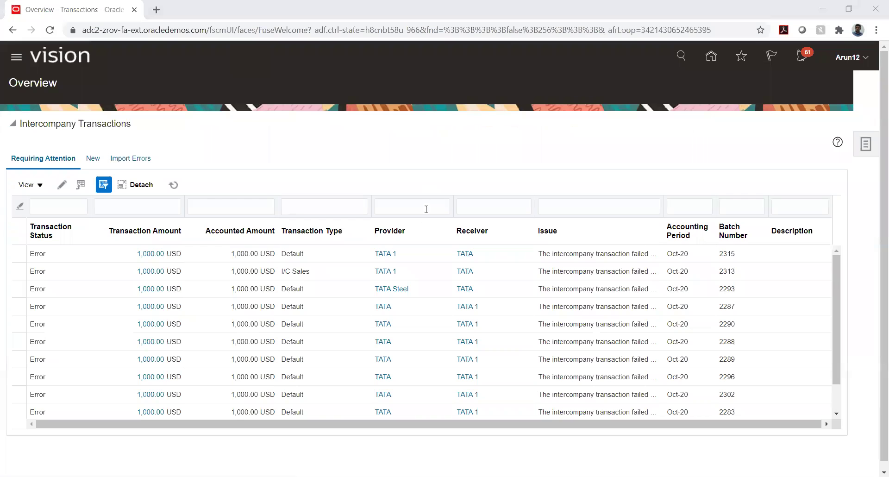
{"action": "left_click", "coordinate": [864, 144]}
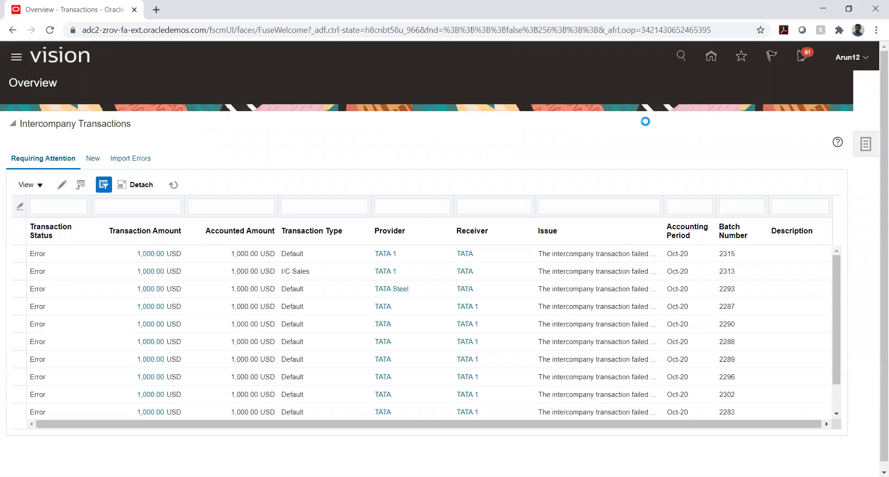
{"action": "left_click", "coordinate": [784, 114]}
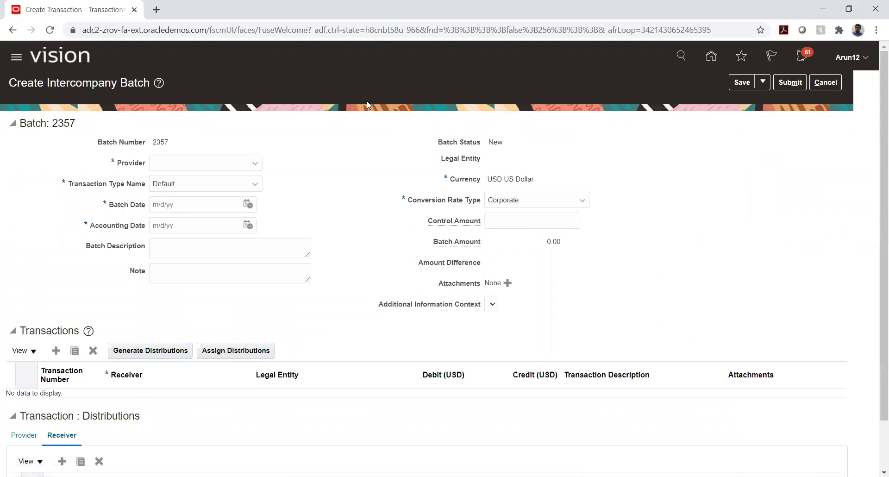
- Set the new batch's Provider to TS_01_I/C and its Transaction Type Name to I/C Shared Services
{"action": "left_click", "coordinate": [213, 156]}
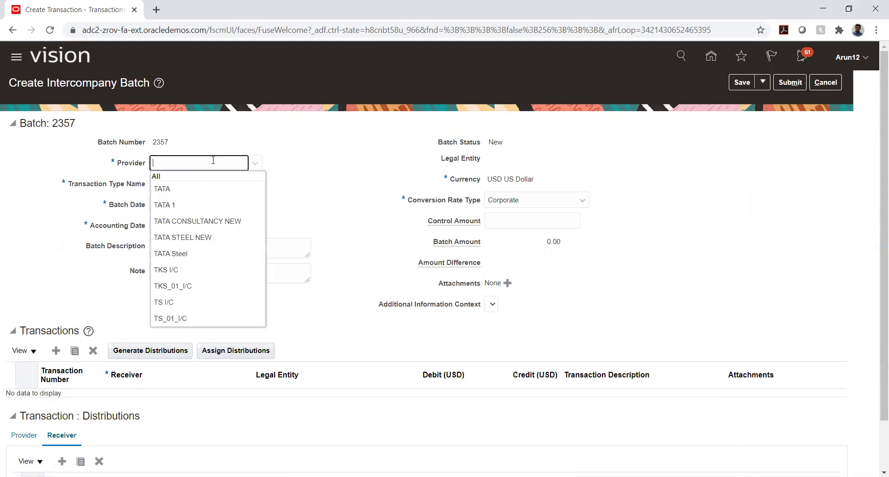
{"action": "left_click", "coordinate": [183, 319]}
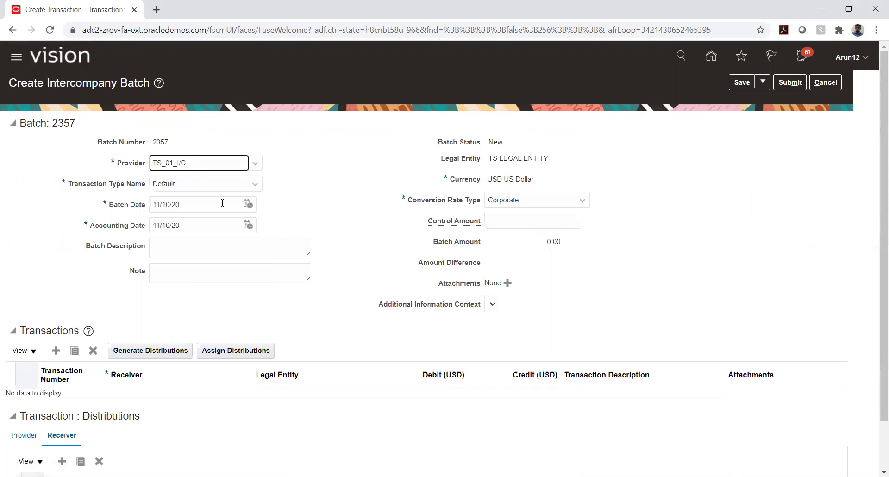
{"action": "left_click", "coordinate": [196, 189]}
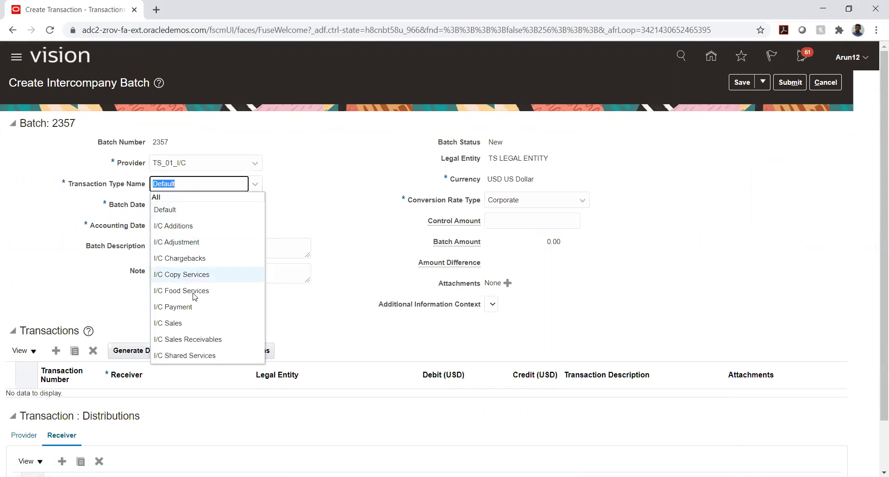
{"action": "left_click", "coordinate": [167, 351]}
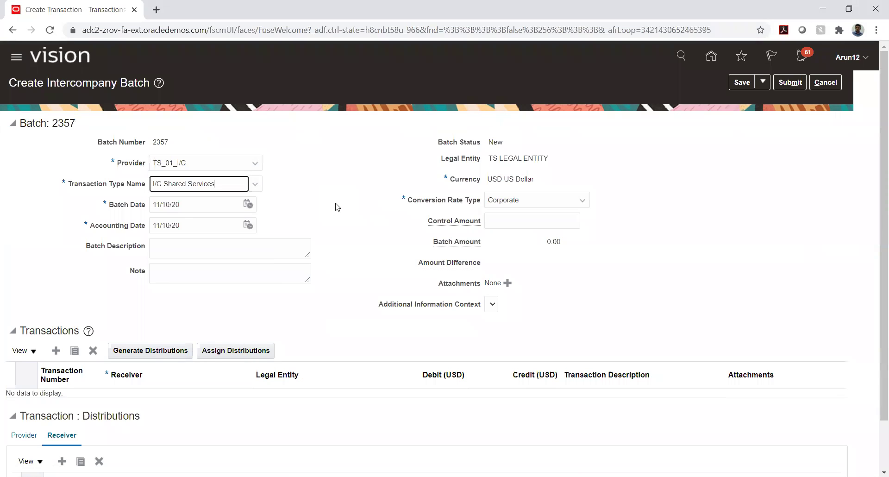
- Add a transaction line with TKS_01_I/C as the Receiver and a debit of 8,000 USD
{"action": "scroll", "coordinate": [370, 296], "scroll_direction": "down", "scroll_amount": 1}
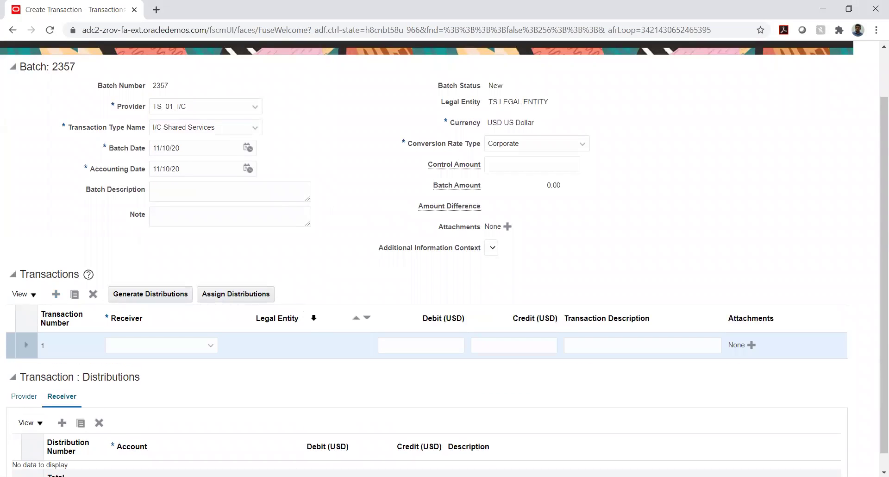
{"action": "left_click", "coordinate": [192, 341]}
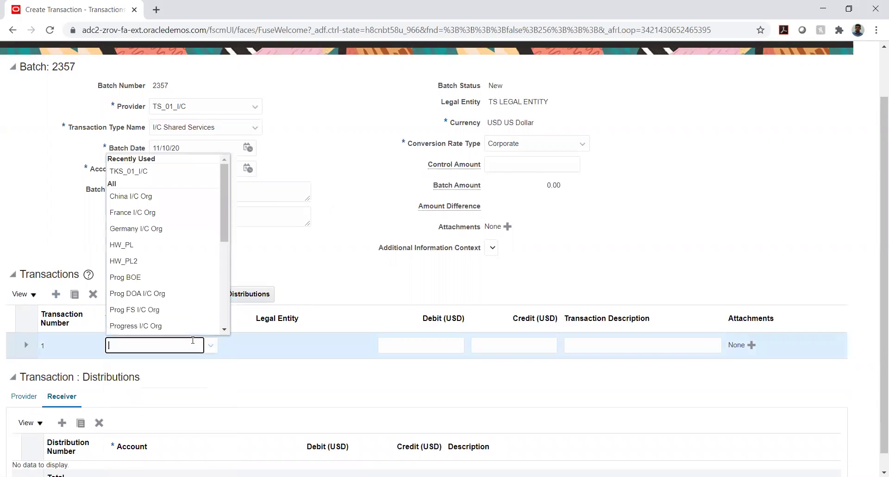
{"action": "left_click", "coordinate": [148, 171]}
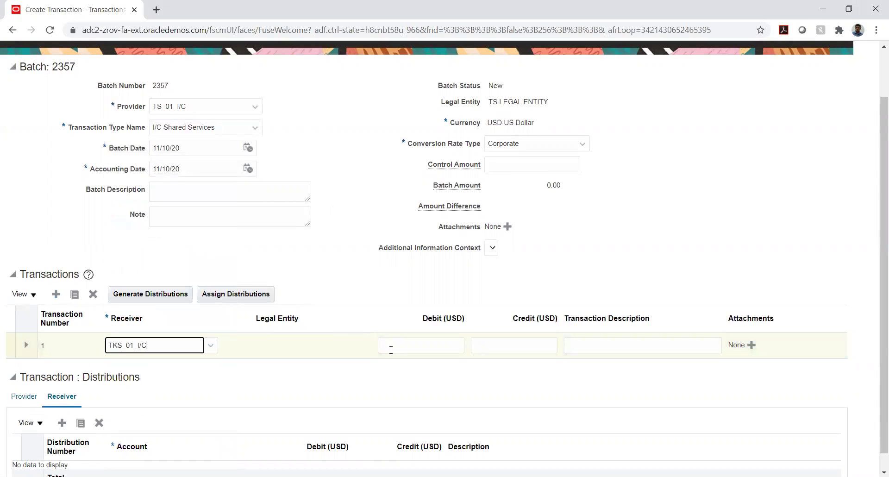
{"action": "left_click", "coordinate": [425, 343]}
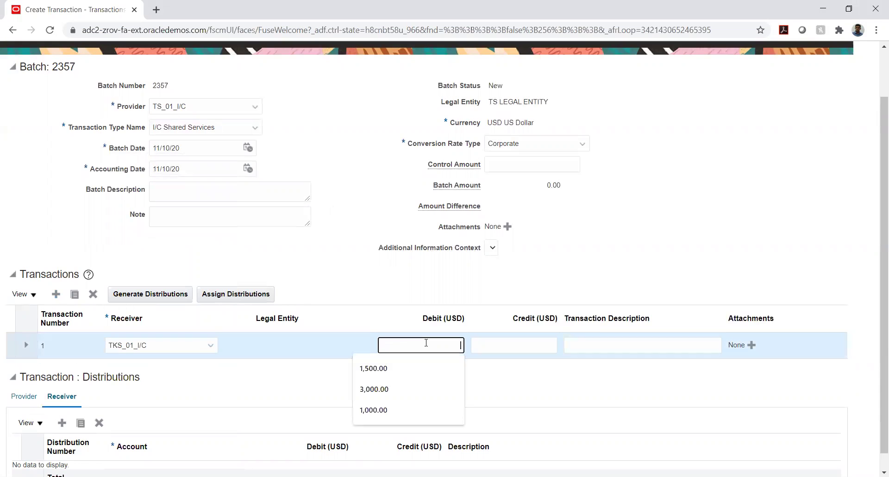
{"action": "type", "text": "8,00"}
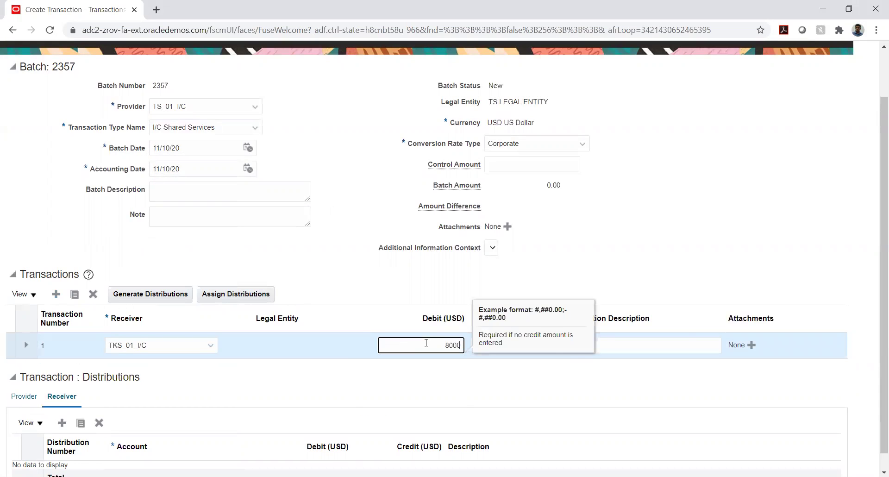
{"action": "type", "text": "0"}
{"action": "key", "text": "Tab"}
- Add a provider distribution line and set its account's TATA_NEW_COMP to 01 and TATA_NEW_LOC to 01
{"action": "scroll", "coordinate": [319, 256], "scroll_direction": "down", "scroll_amount": 1}
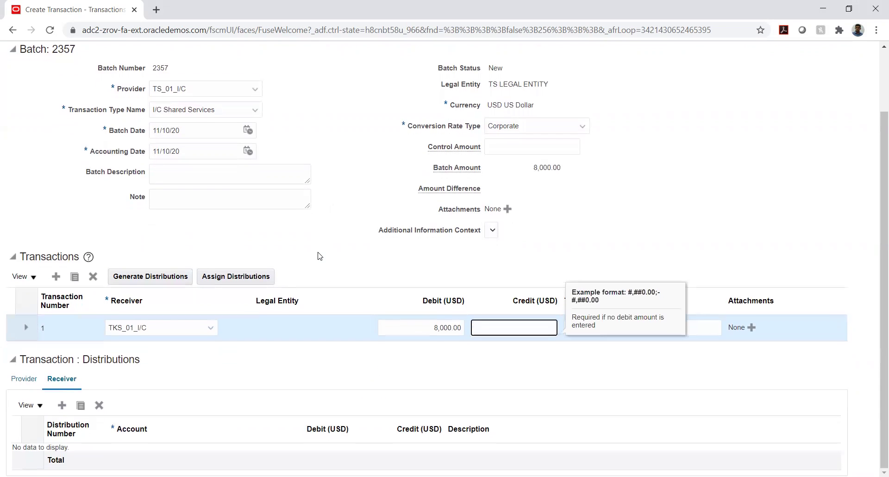
{"action": "left_click", "coordinate": [24, 380]}
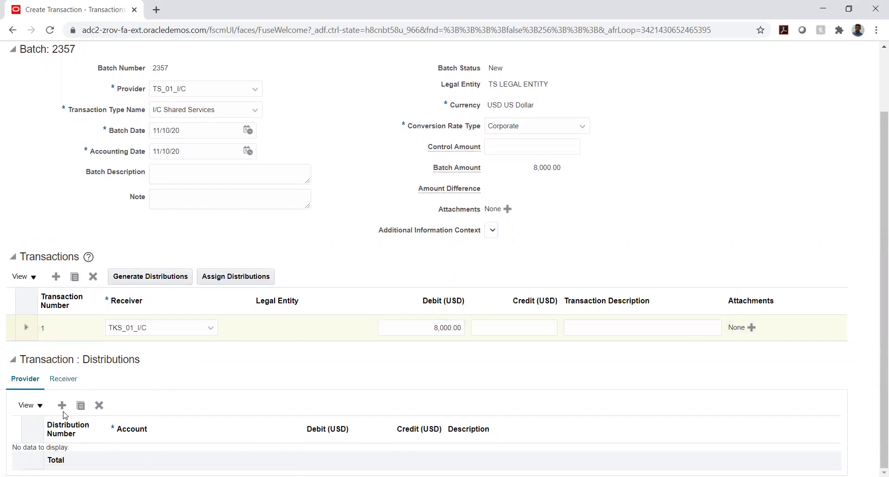
{"action": "left_click", "coordinate": [62, 405]}
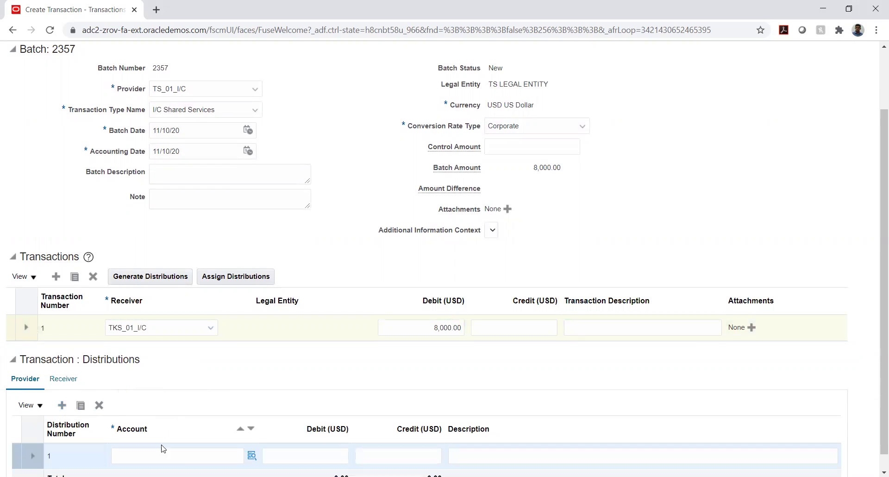
{"action": "left_click", "coordinate": [182, 456]}
{"action": "left_click", "coordinate": [255, 456]}
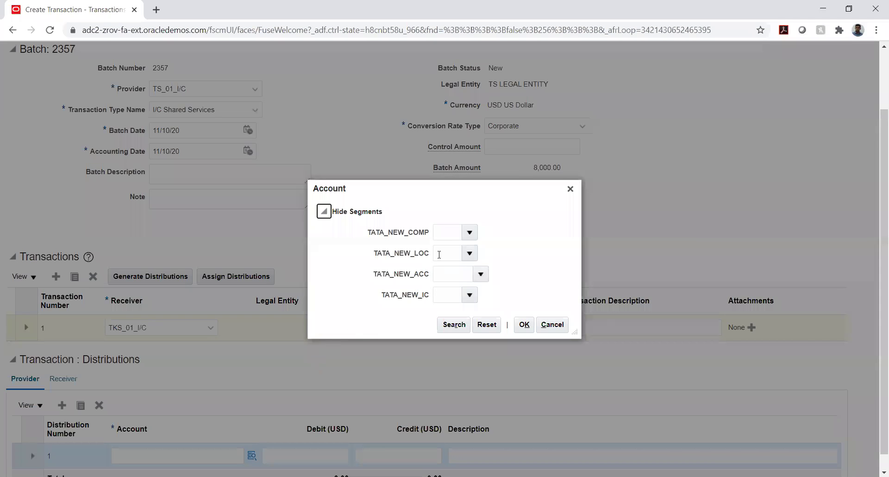
{"action": "left_click", "coordinate": [469, 232]}
{"action": "left_click", "coordinate": [469, 253]}
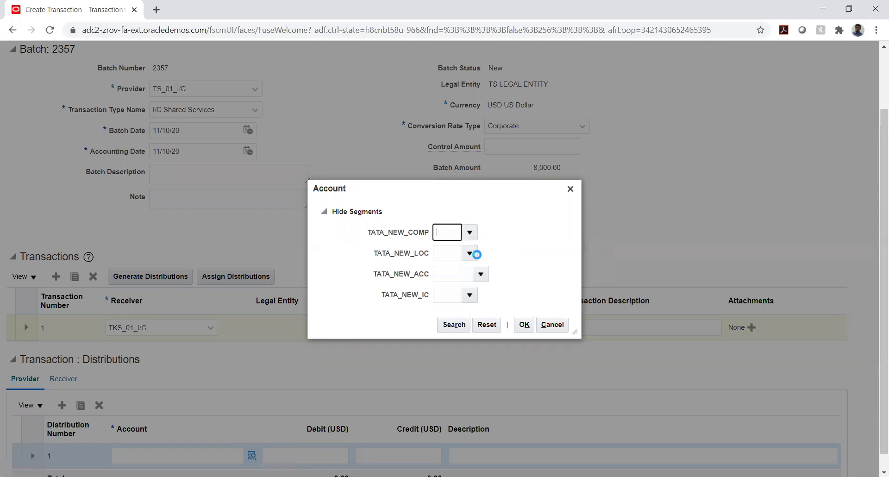
{"action": "left_click", "coordinate": [496, 272]}
- Search the TATA_NEW_ACC values by the description %reve% and choose 4515 Miscellaneous Revenue for the provider account
{"action": "left_click", "coordinate": [482, 274]}
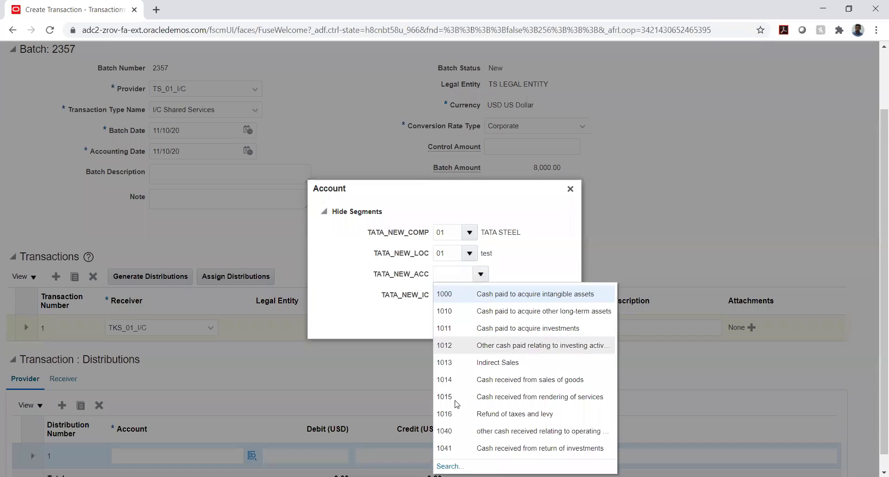
{"action": "left_click", "coordinate": [444, 406]}
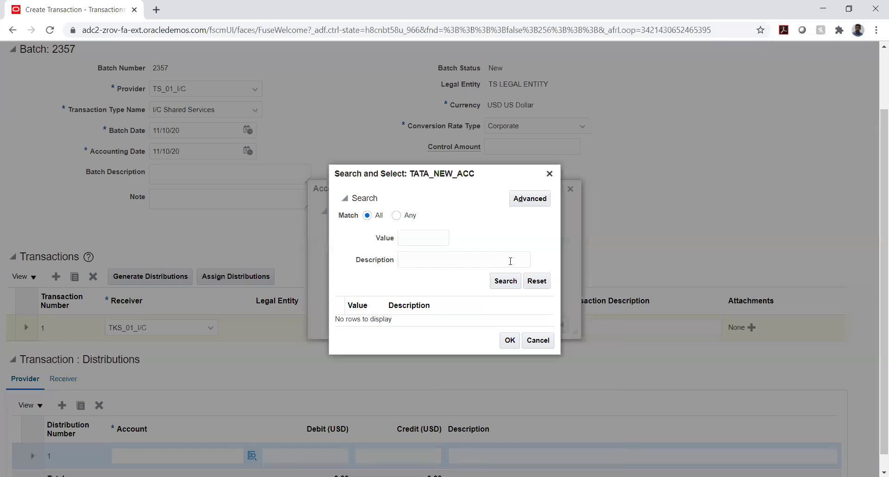
{"action": "left_click", "coordinate": [492, 261]}
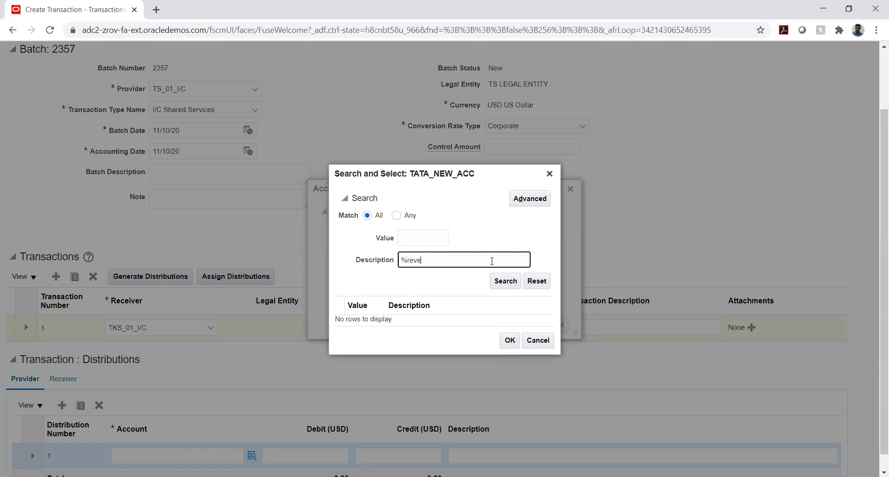
{"action": "key", "text": "Return"}
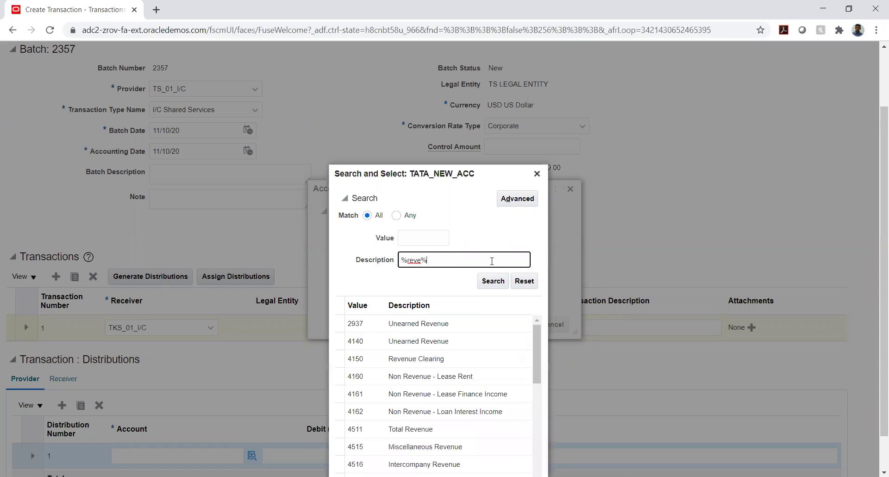
{"action": "left_click", "coordinate": [466, 363]}
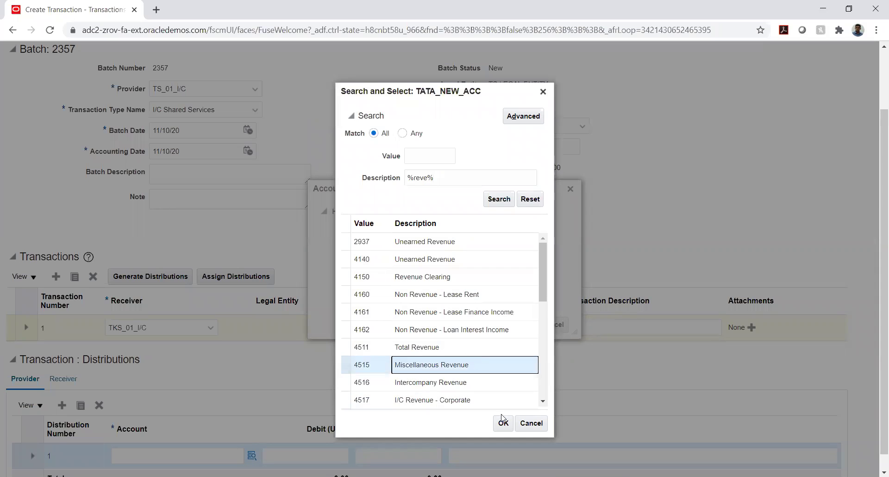
{"action": "left_click", "coordinate": [503, 422]}
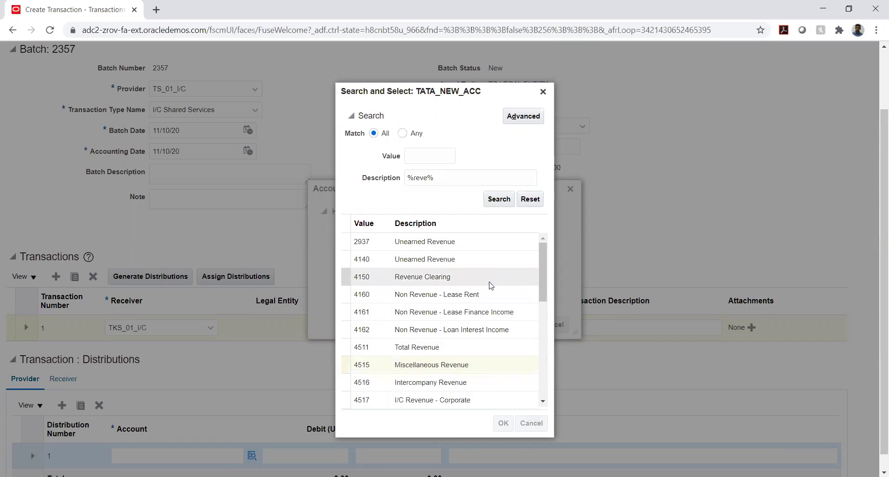
- Complete the provider account with TATA_NEW_IC 02 and enter a credit of 8,000 USD on its distribution line
{"action": "left_click", "coordinate": [470, 295]}
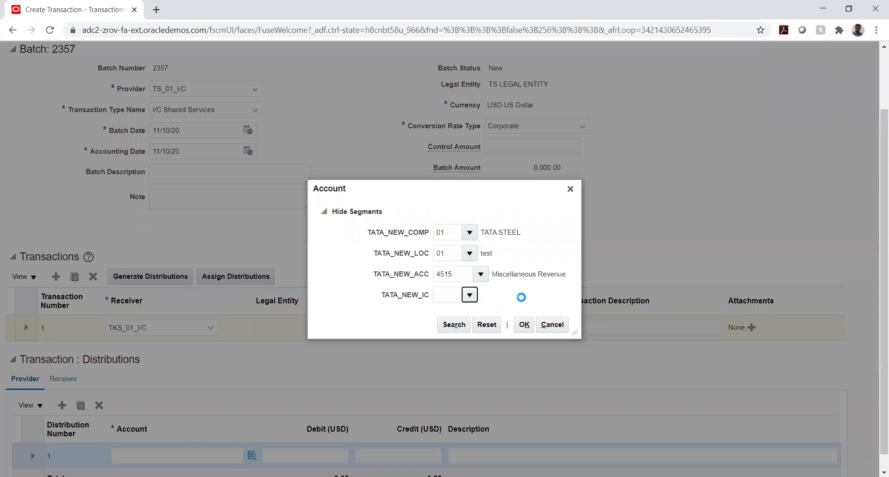
{"action": "left_click", "coordinate": [475, 346]}
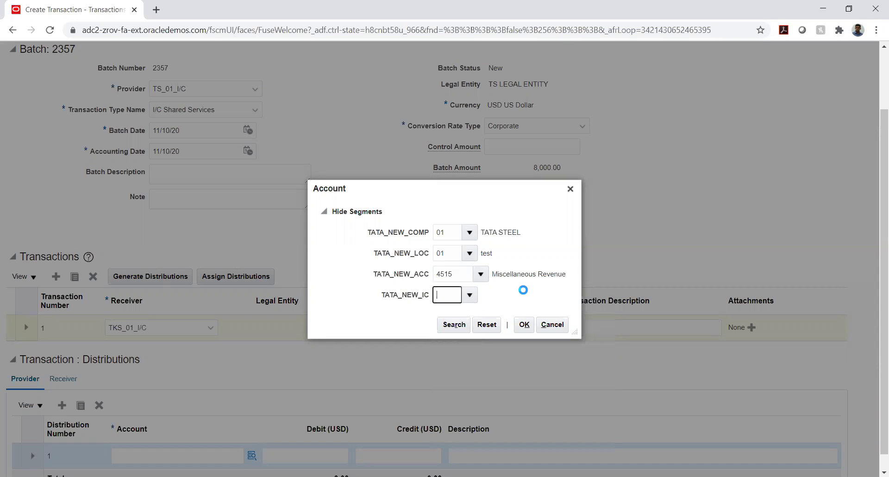
{"action": "left_click", "coordinate": [523, 324]}
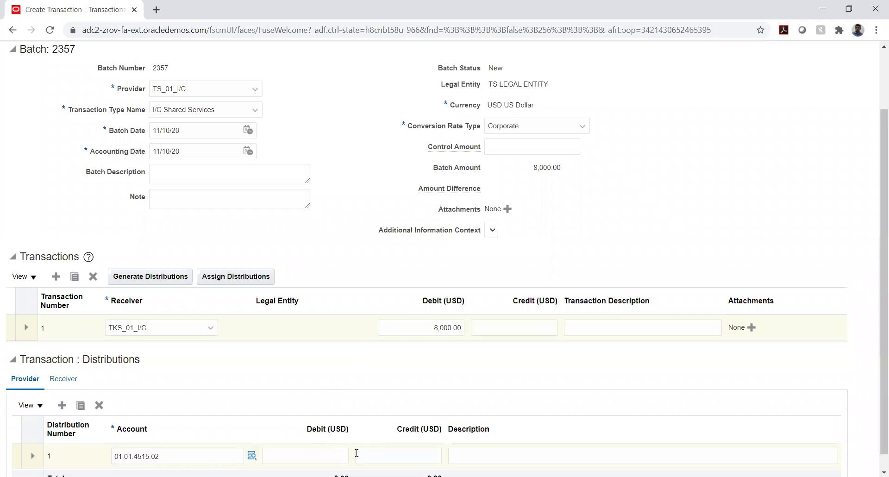
{"action": "scroll", "coordinate": [355, 451], "scroll_direction": "down", "scroll_amount": 1}
{"action": "left_click", "coordinate": [378, 438]}
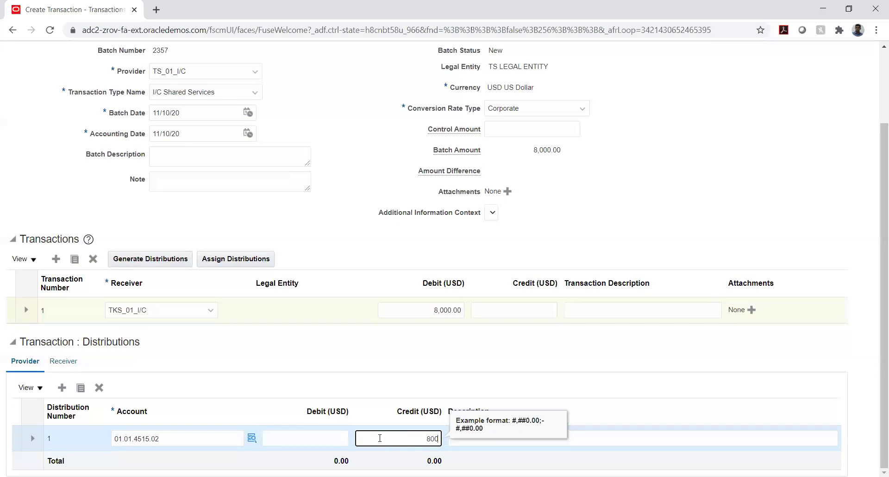
{"action": "key", "text": "Tab"}
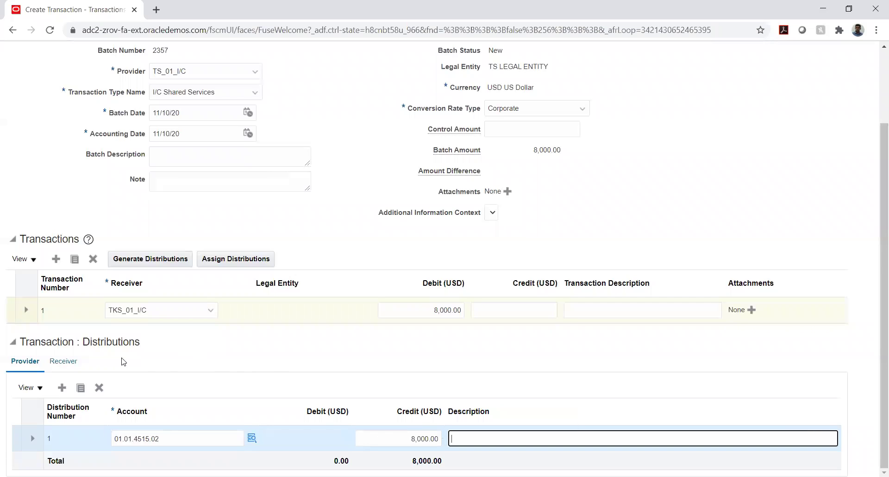
- Add a receiver distribution line and set its account's TATA_NEW_COMP to 02 and TATA_NEW_LOC to 01
{"action": "left_click", "coordinate": [63, 361]}
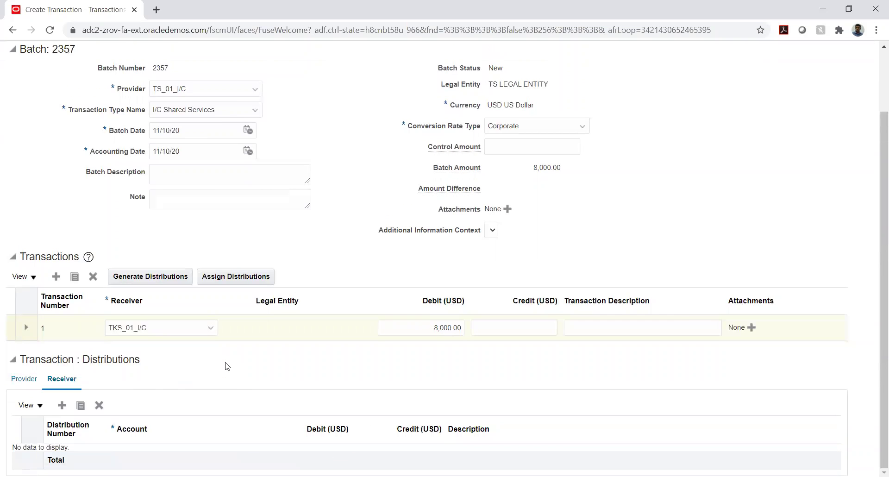
{"action": "left_click", "coordinate": [62, 405]}
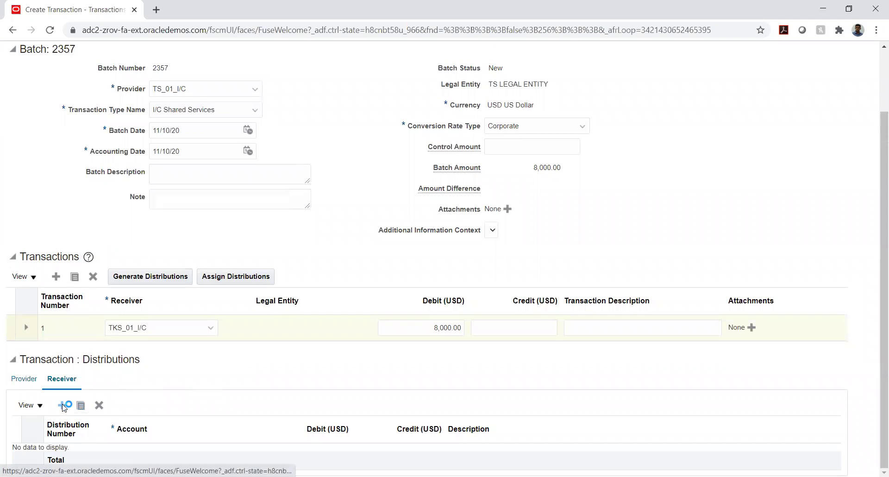
{"action": "left_click", "coordinate": [186, 455]}
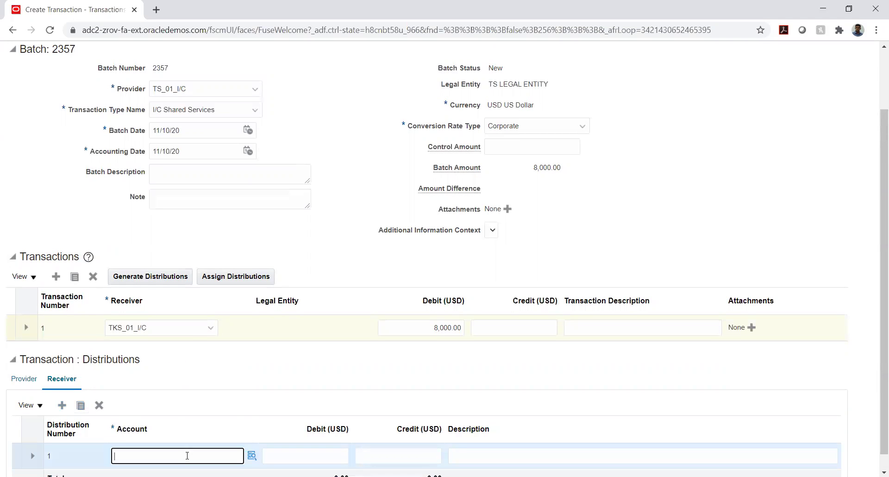
{"action": "left_click", "coordinate": [252, 455]}
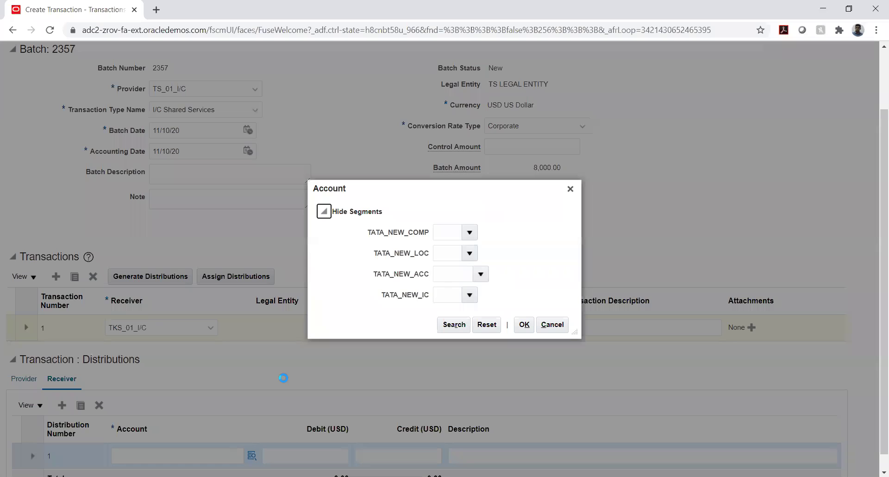
{"action": "left_click", "coordinate": [469, 233]}
{"action": "left_click", "coordinate": [470, 254]}
{"action": "left_click", "coordinate": [469, 254]}
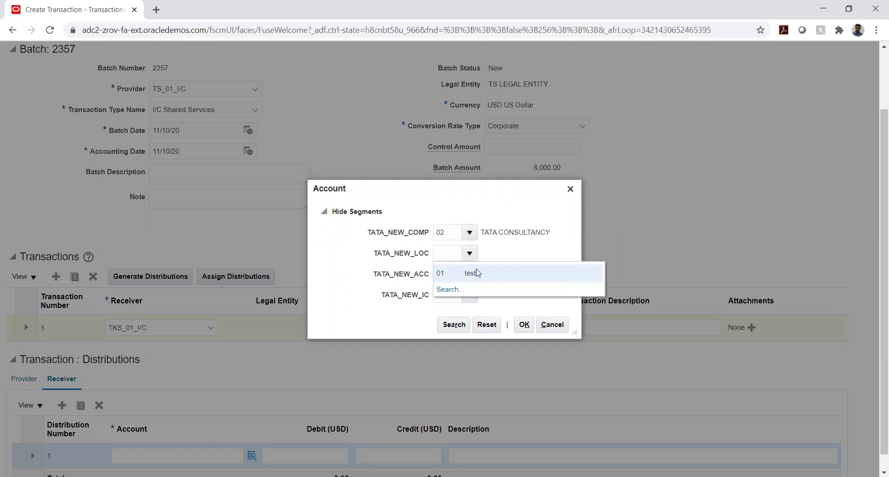
{"action": "left_click", "coordinate": [476, 272]}
- Search the TATA_NEW_ACC values by the description %exp% and choose 2385 Accrued Expenses for the receiver account
{"action": "left_click", "coordinate": [481, 275]}
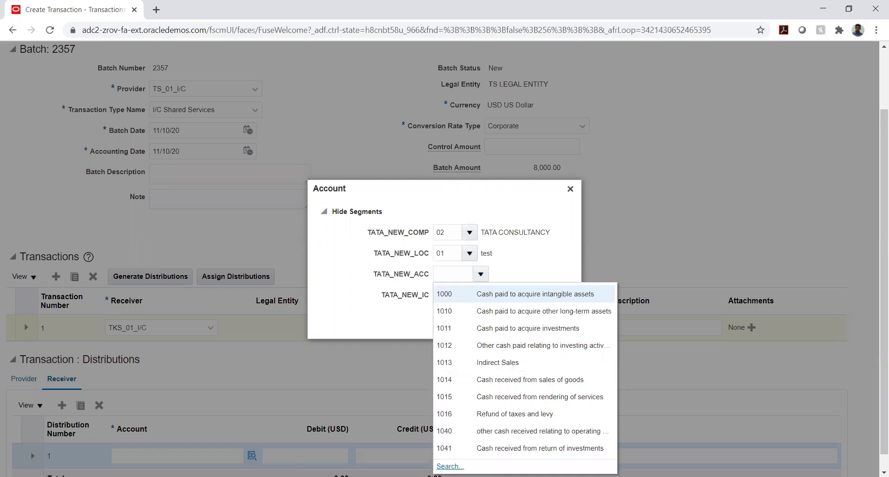
{"action": "left_click", "coordinate": [445, 466]}
{"action": "left_click", "coordinate": [448, 260]}
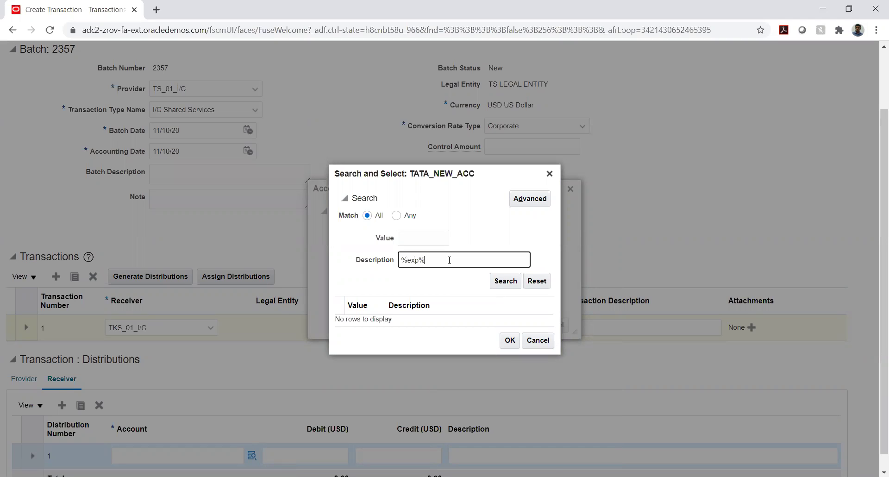
{"action": "type", "text": "%exp%"}
{"action": "key", "text": "Return"}
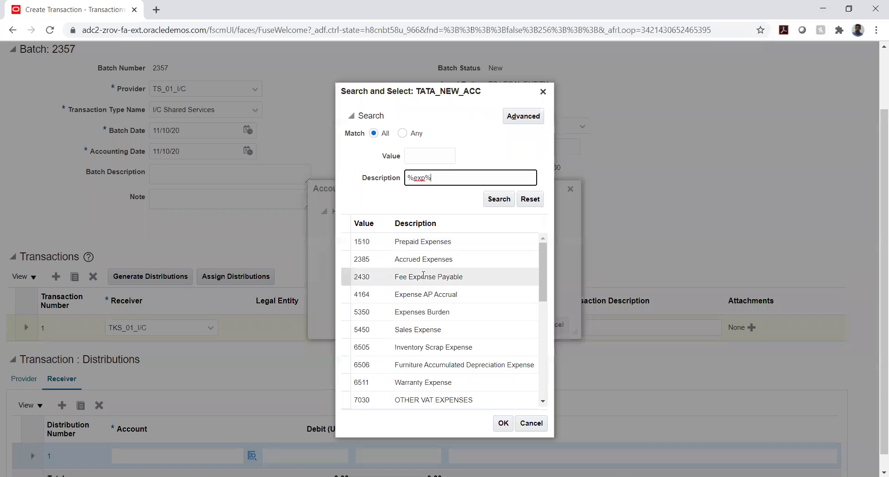
{"action": "left_click", "coordinate": [425, 261]}
{"action": "left_click", "coordinate": [503, 423]}
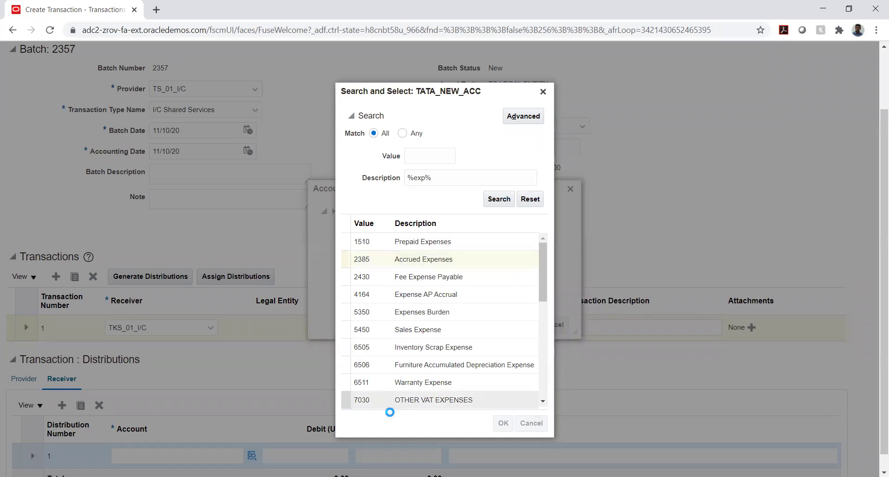
- Complete the receiver account with TATA_NEW_IC 01 and enter a debit of 8,000 USD on its distribution line
{"action": "left_click", "coordinate": [469, 294]}
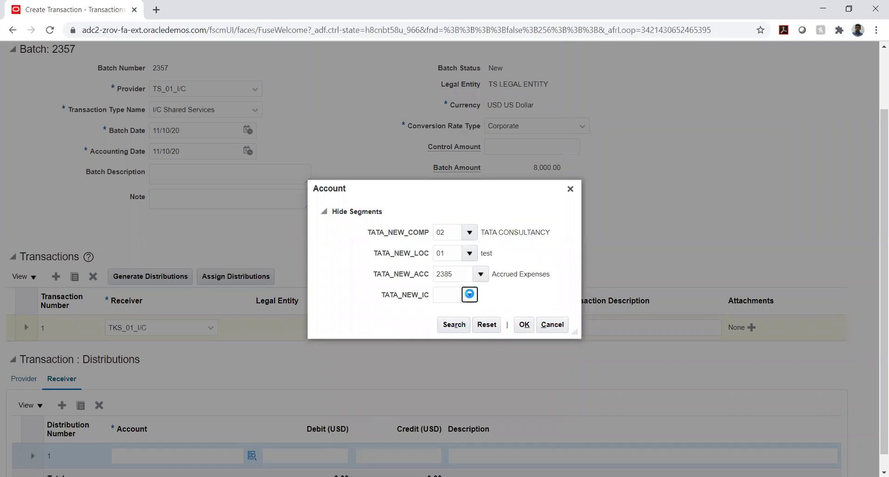
{"action": "left_click", "coordinate": [470, 329]}
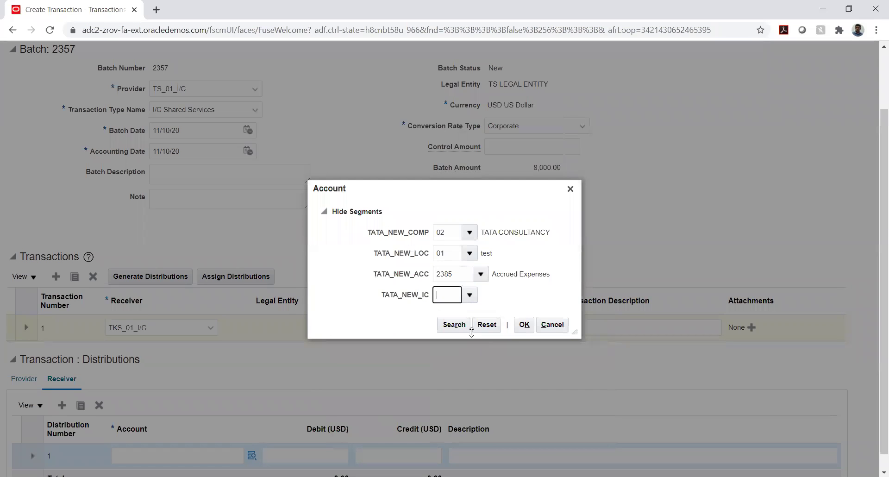
{"action": "left_click", "coordinate": [523, 324]}
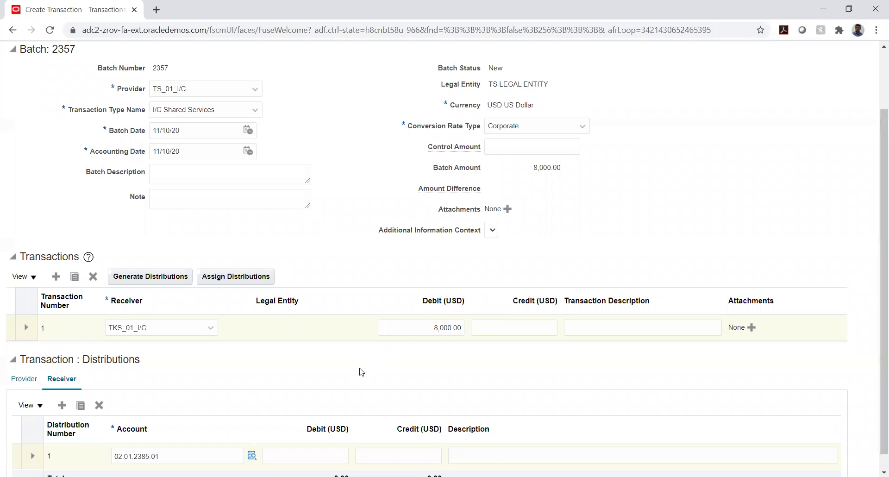
{"action": "scroll", "coordinate": [357, 372], "scroll_direction": "down", "scroll_amount": 1}
{"action": "left_click", "coordinate": [307, 440]}
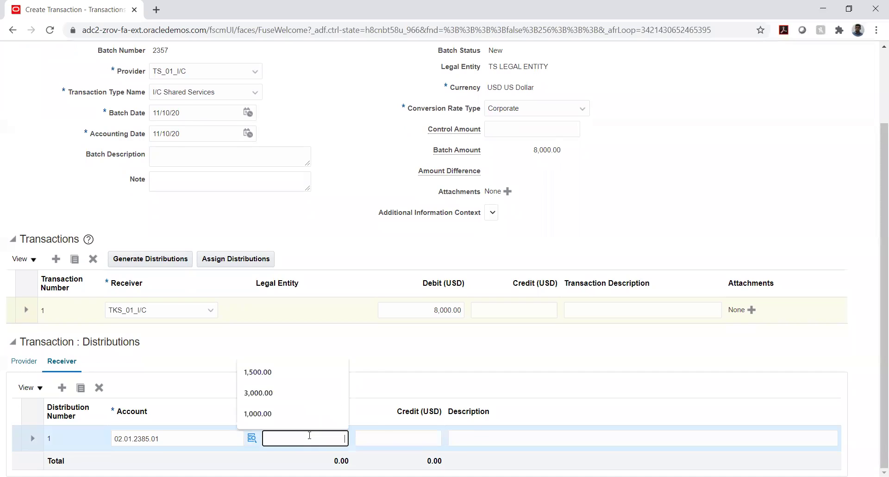
{"action": "type", "text": "8,000"}
{"action": "key", "text": "Tab"}
{"action": "key", "text": "Tab"}
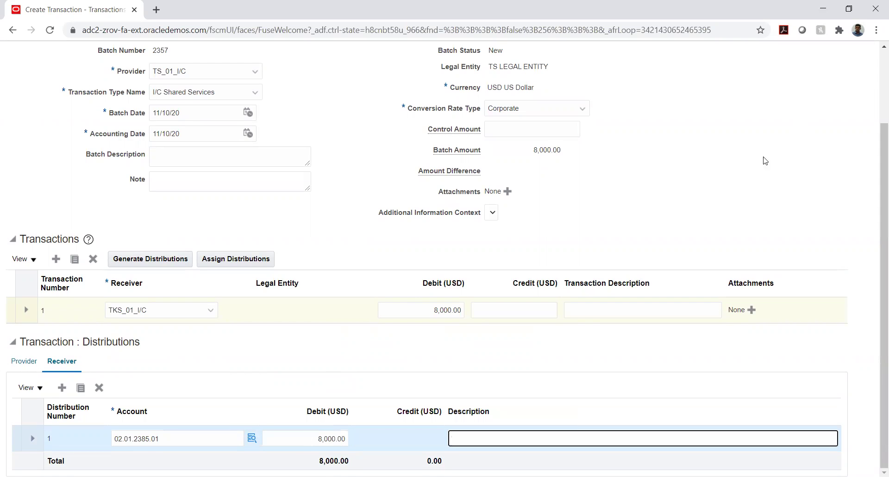
{"action": "left_click", "coordinate": [762, 158]}
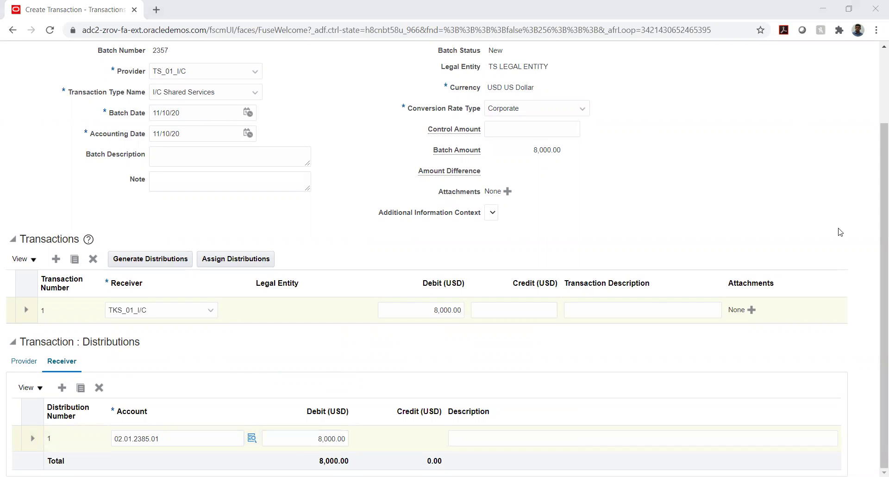
- Save intercompany batch 2357 and submit it, acknowledging both messages
{"action": "scroll", "coordinate": [745, 86], "scroll_direction": "up", "scroll_amount": 2}
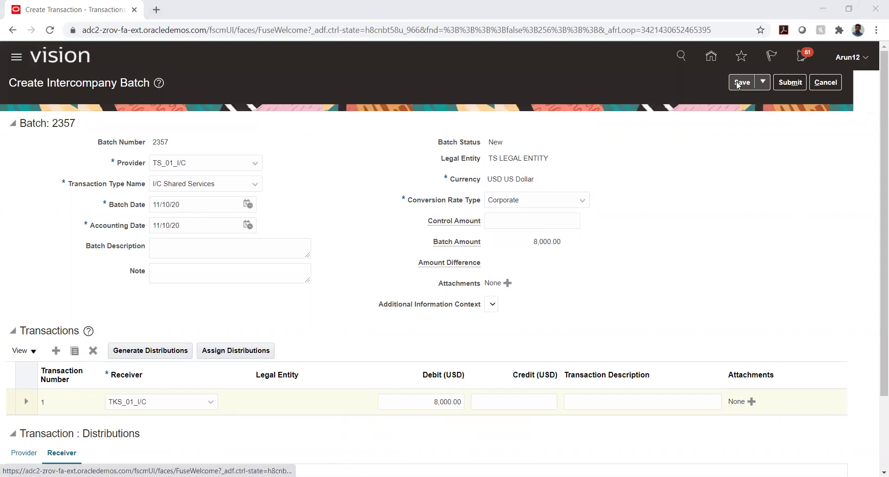
{"action": "left_click", "coordinate": [741, 82]}
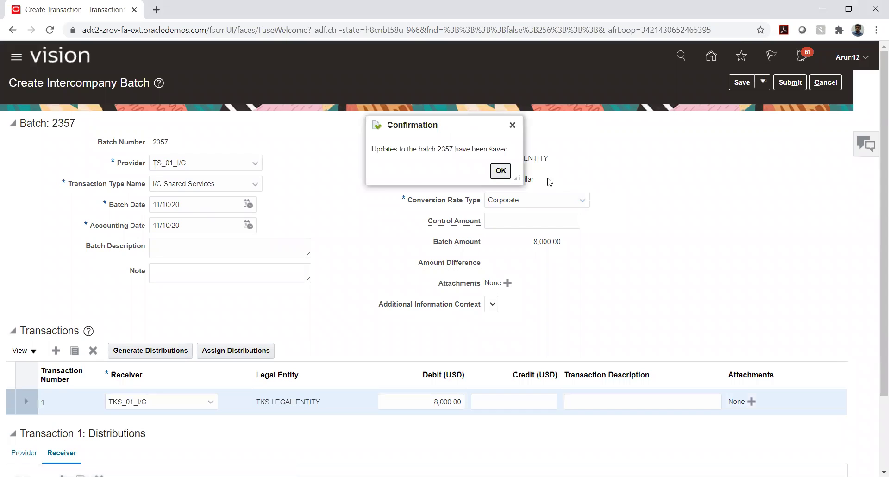
{"action": "left_click", "coordinate": [500, 171]}
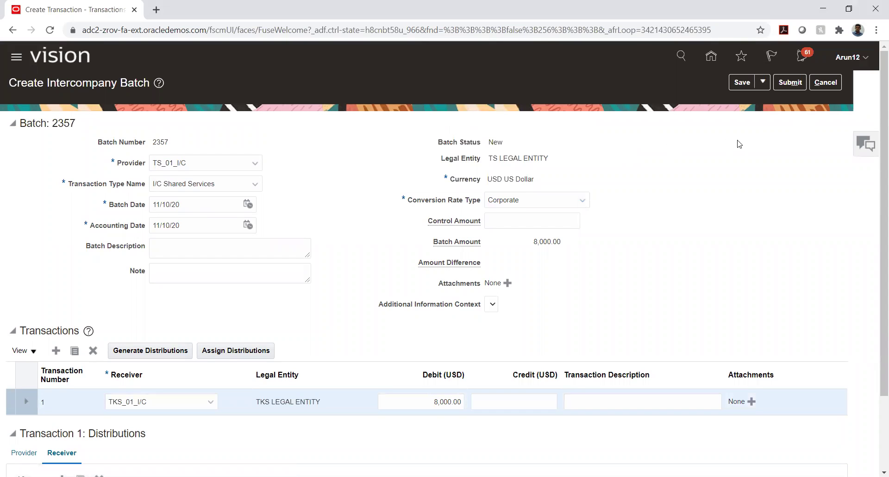
{"action": "left_click", "coordinate": [786, 83]}
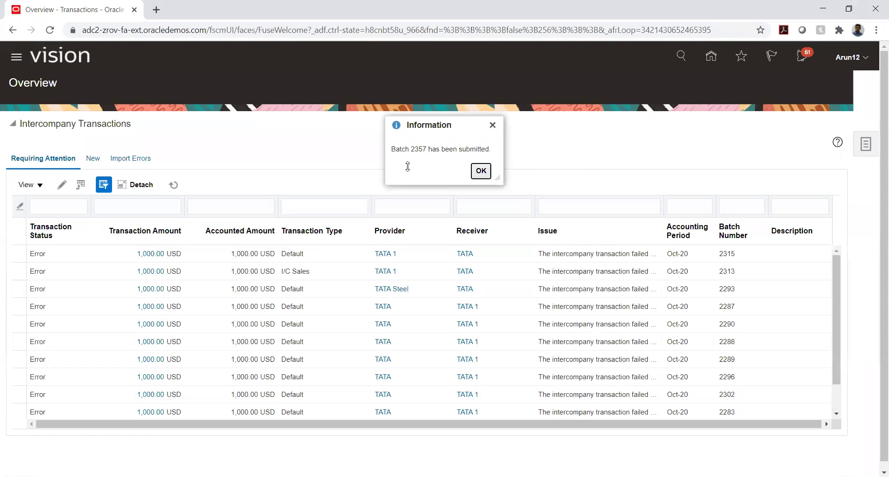
{"action": "double_click", "coordinate": [414, 149]}
{"action": "left_click", "coordinate": [480, 171]}
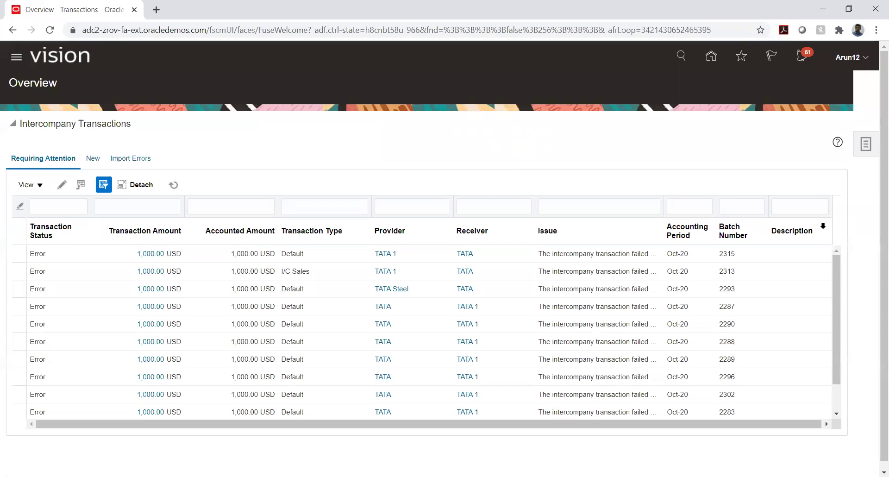
- Search the intercompany inbound transactions for batch number 2357 to check its status, and return to the overview
{"action": "left_click", "coordinate": [860, 151]}
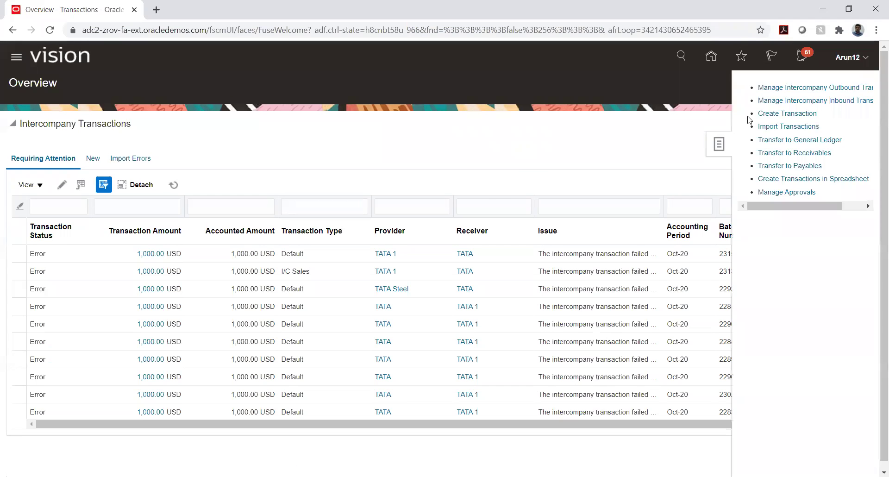
{"action": "left_click", "coordinate": [791, 102]}
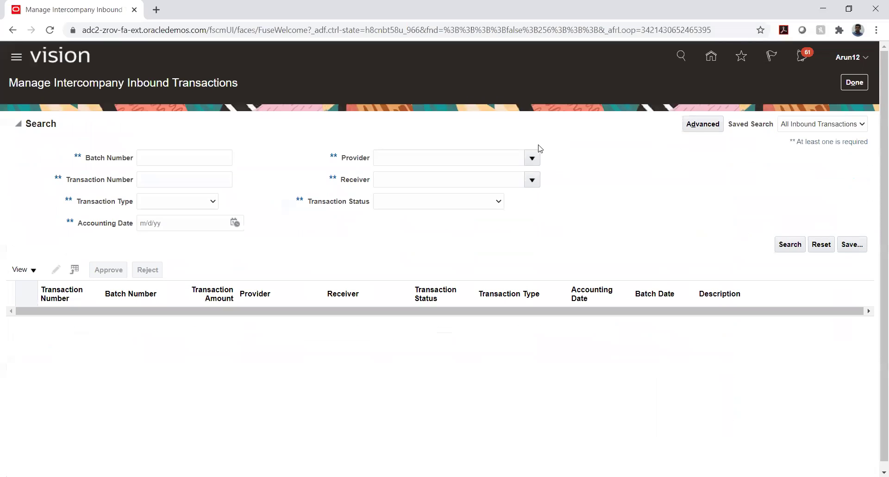
{"action": "left_click", "coordinate": [148, 159]}
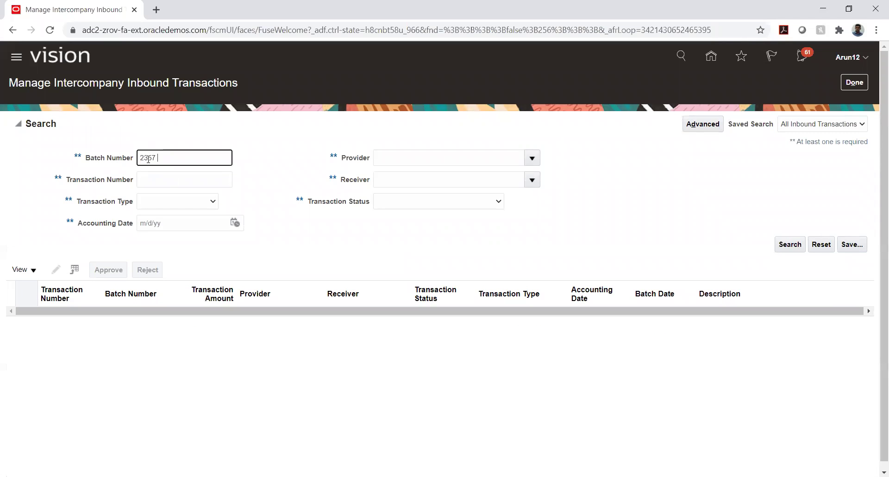
{"action": "key", "text": "Return"}
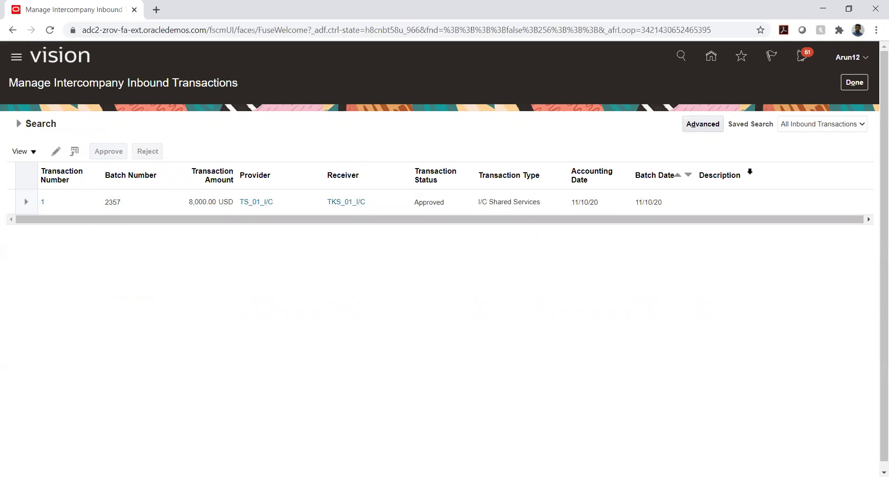
{"action": "left_click", "coordinate": [860, 88]}
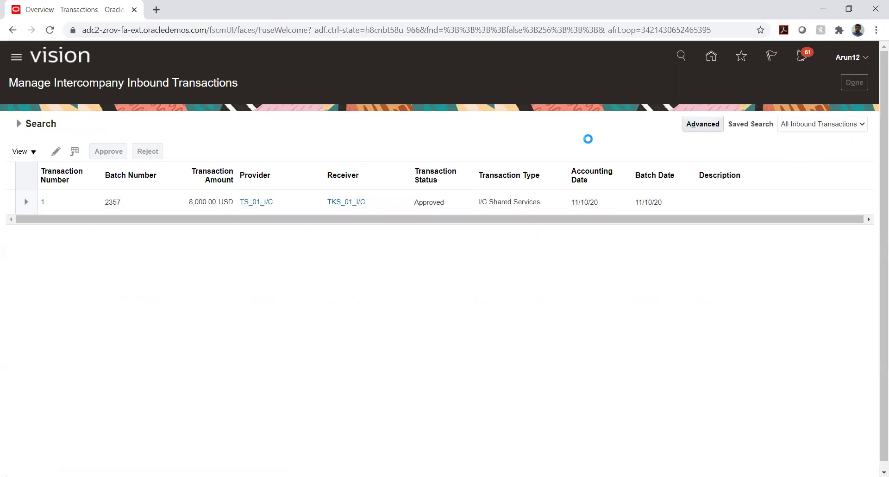
- Submit the Transfer to Receivables process for business unit TS_01_BU and legal entity TS LEGAL ENTITY
{"action": "left_click", "coordinate": [866, 144]}
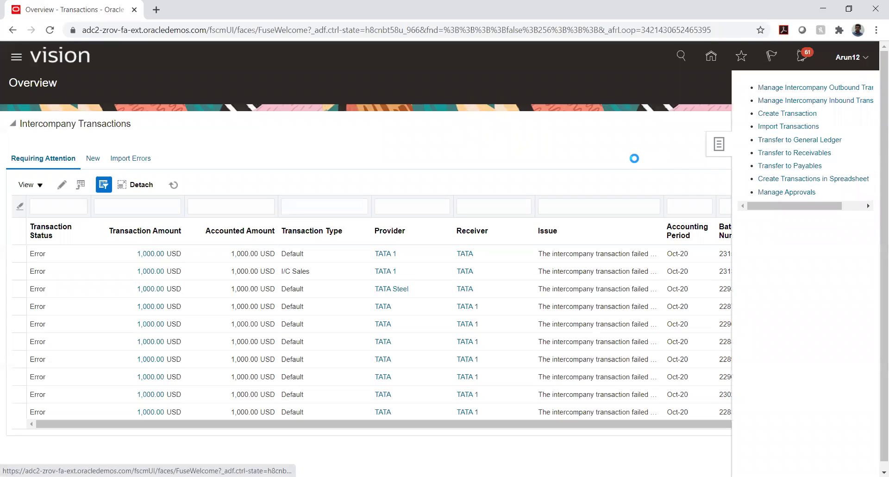
{"action": "left_click", "coordinate": [221, 221]}
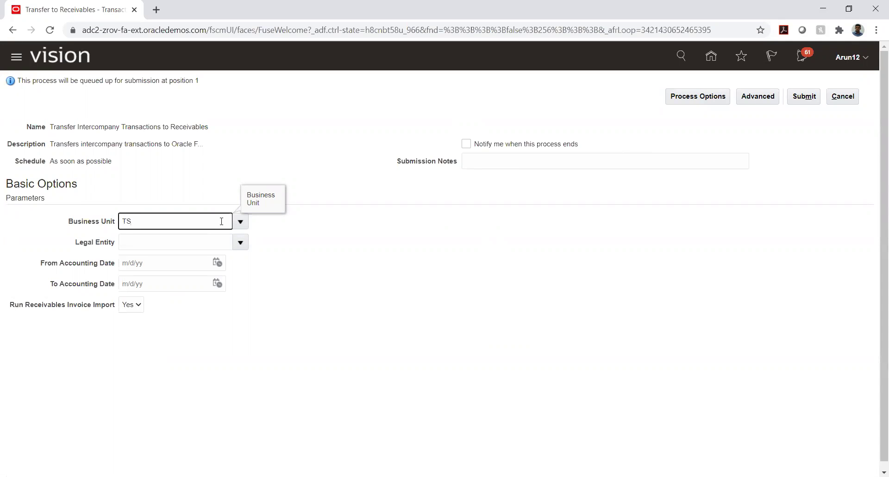
{"action": "type", "text": "TS"}
{"action": "key", "text": "Tab"}
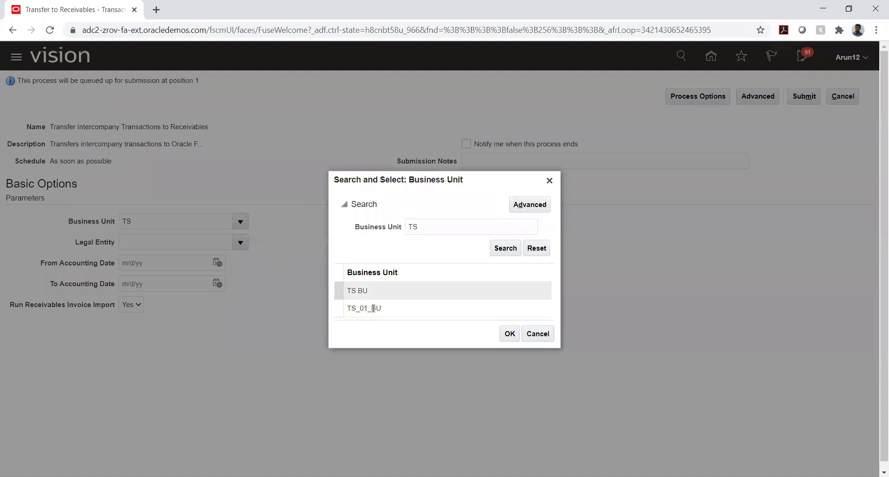
{"action": "left_click", "coordinate": [373, 308]}
{"action": "left_click", "coordinate": [509, 334]}
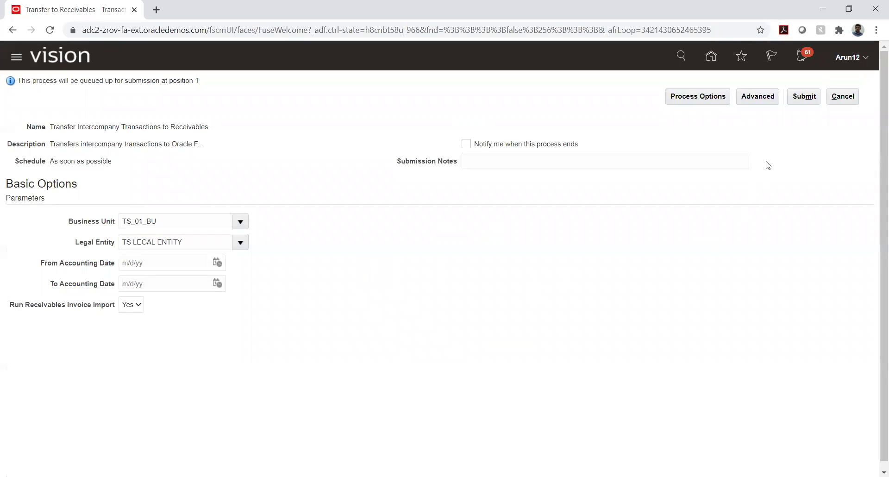
{"action": "left_click", "coordinate": [804, 96]}
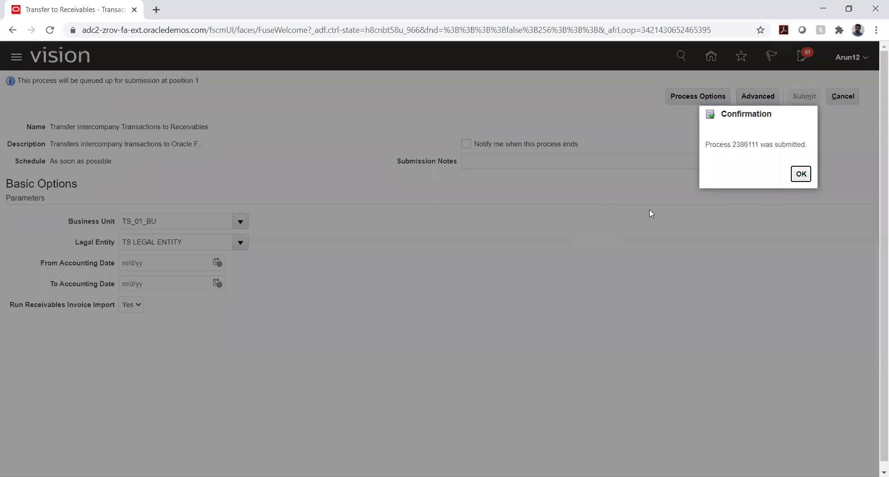
{"action": "left_click", "coordinate": [800, 174]}
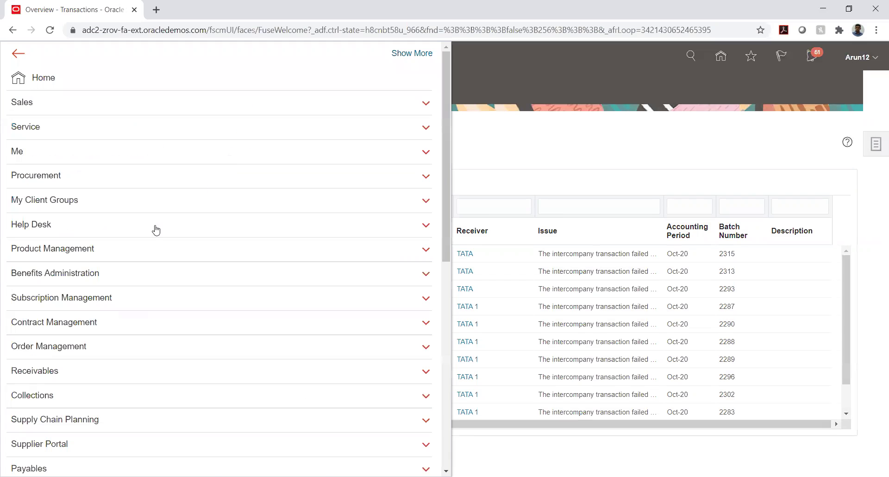
- Open Scheduled Processes and refresh the list until the Receivables transfer and its AutoInvoice import processes finish
{"action": "scroll", "coordinate": [156, 230], "scroll_direction": "down", "scroll_amount": 6}
{"action": "left_click", "coordinate": [328, 387]}
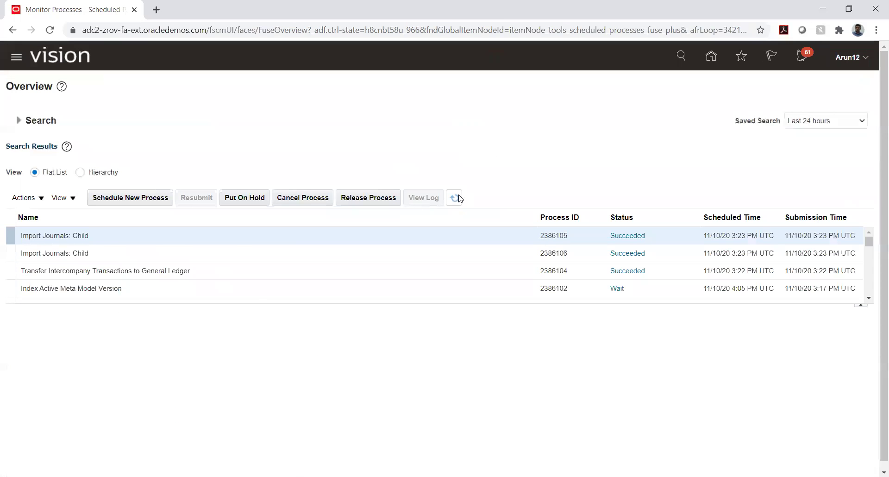
{"action": "left_click", "coordinate": [459, 198]}
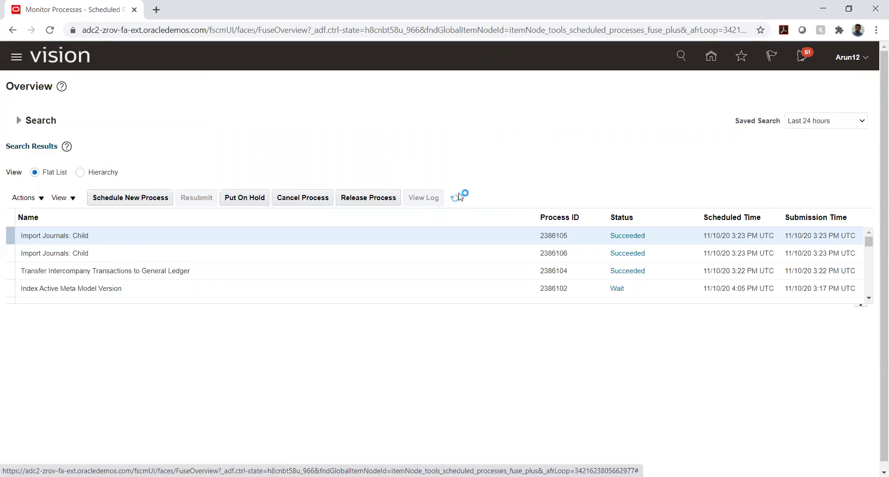
{"action": "left_click", "coordinate": [459, 198]}
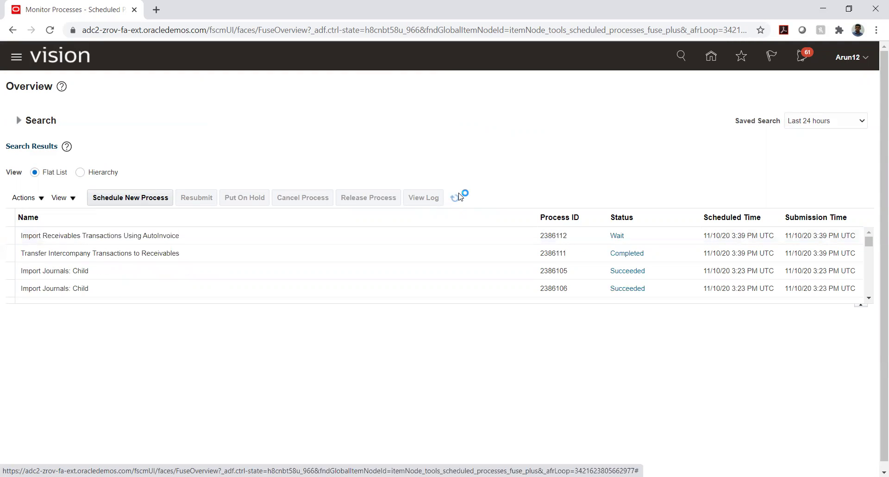
{"action": "left_click", "coordinate": [454, 198]}
{"action": "left_click", "coordinate": [459, 198]}
{"action": "left_click", "coordinate": [455, 198]}
{"action": "left_click", "coordinate": [454, 198]}
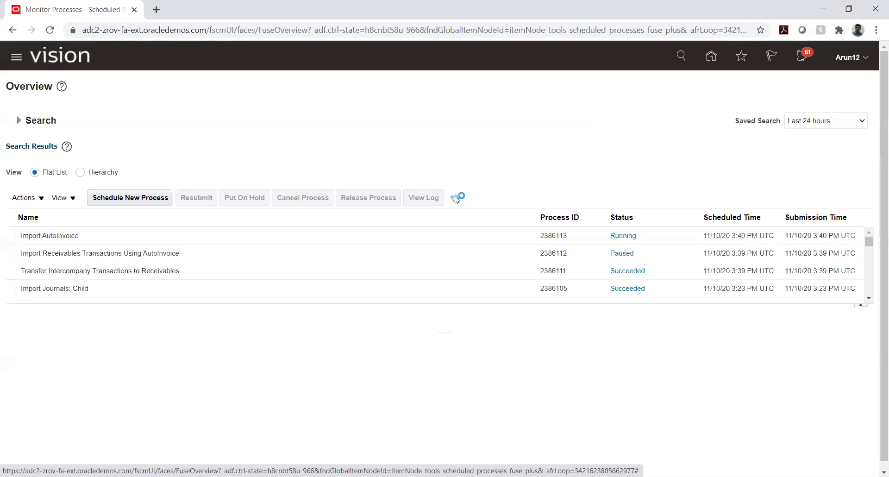
{"action": "left_click", "coordinate": [454, 198]}
{"action": "left_click", "coordinate": [454, 197]}
{"action": "left_click", "coordinate": [454, 197]}
{"action": "left_click", "coordinate": [455, 198]}
{"action": "left_click", "coordinate": [455, 198]}
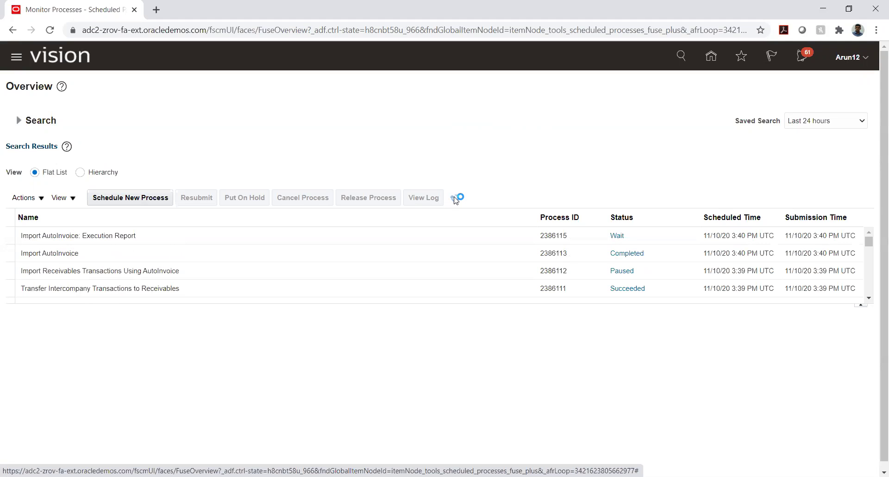
{"action": "left_click", "coordinate": [454, 198]}
{"action": "left_click", "coordinate": [454, 198]}
{"action": "left_click", "coordinate": [454, 198]}
{"action": "left_click", "coordinate": [454, 198]}
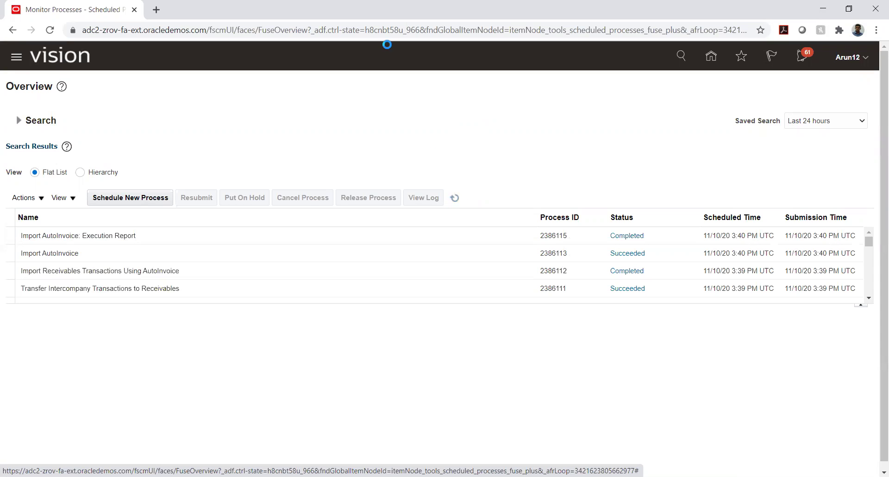
{"action": "left_click", "coordinate": [454, 198]}
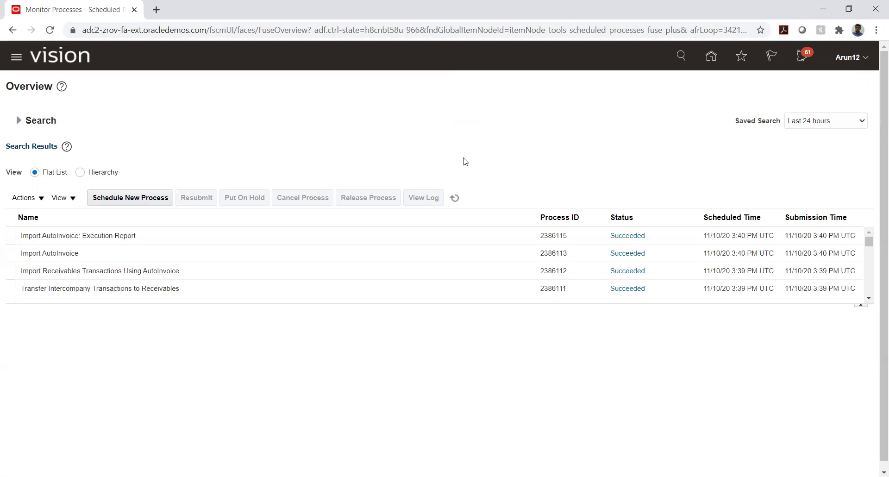
- Go to Receivables Billing from the home page and open Manage Transactions
{"action": "left_click", "coordinate": [711, 56]}
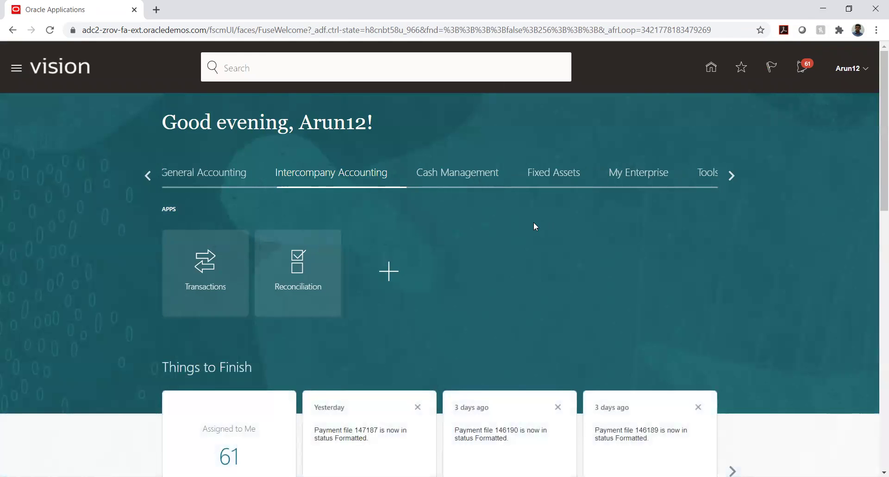
{"action": "left_click", "coordinate": [148, 173]}
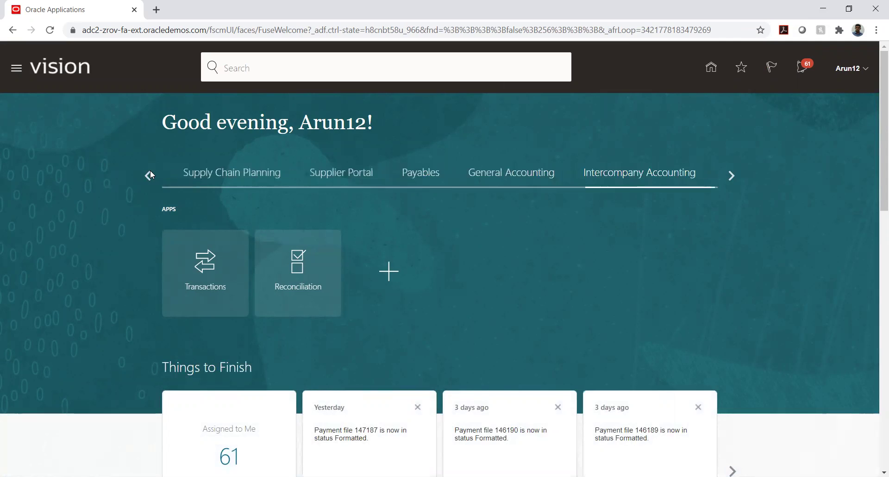
{"action": "left_click", "coordinate": [171, 179]}
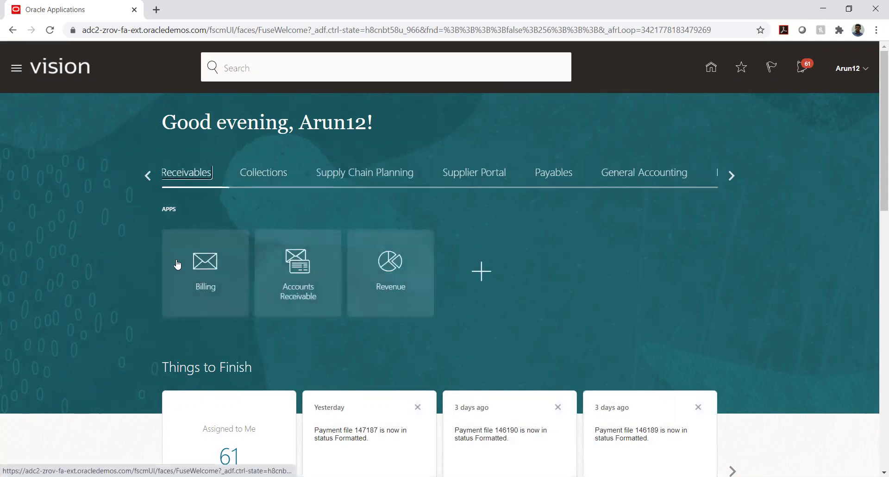
{"action": "left_click", "coordinate": [256, 247]}
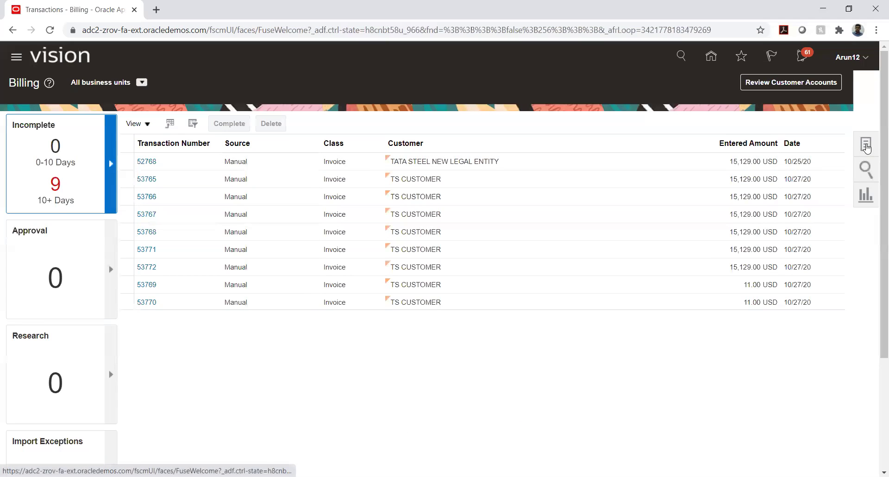
{"action": "left_click", "coordinate": [865, 145]}
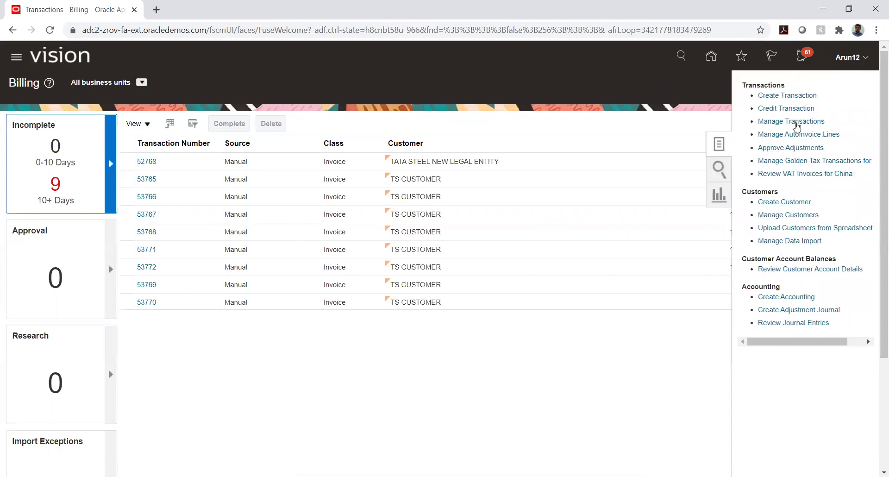
{"action": "left_click", "coordinate": [766, 121]}
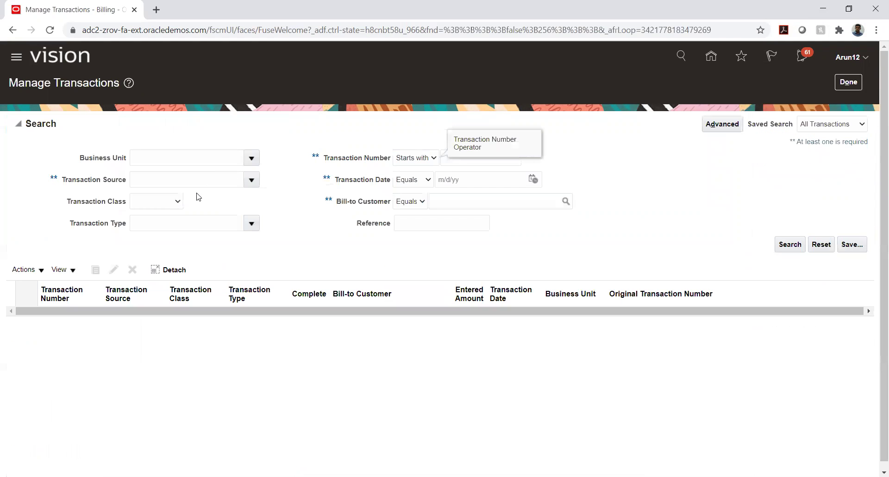
- Search the Receivables transactions with source Global Intercompany and transaction date 11/10/20
{"action": "left_click", "coordinate": [217, 183]}
{"action": "left_click", "coordinate": [251, 180]}
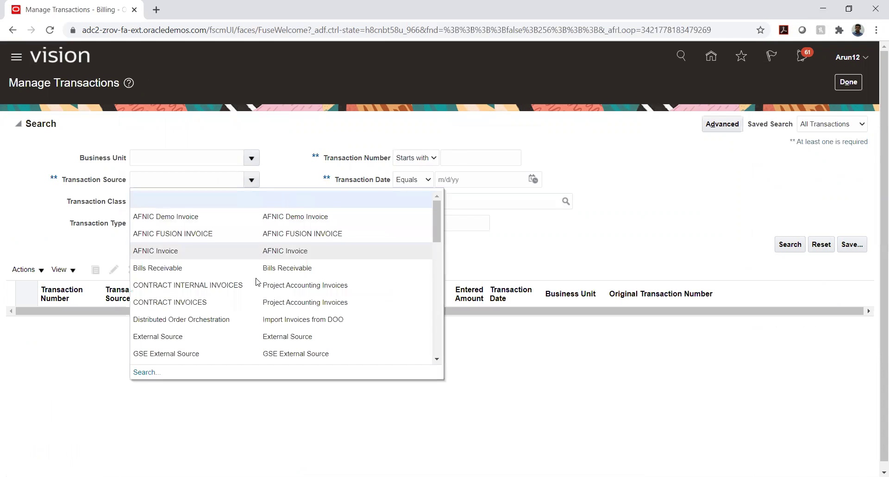
{"action": "scroll", "coordinate": [222, 284], "scroll_direction": "down", "scroll_amount": 2}
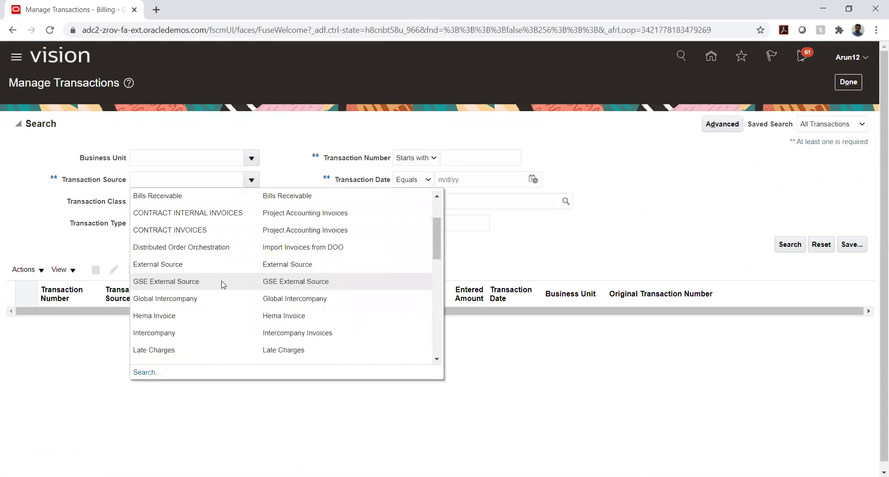
{"action": "left_click", "coordinate": [190, 297]}
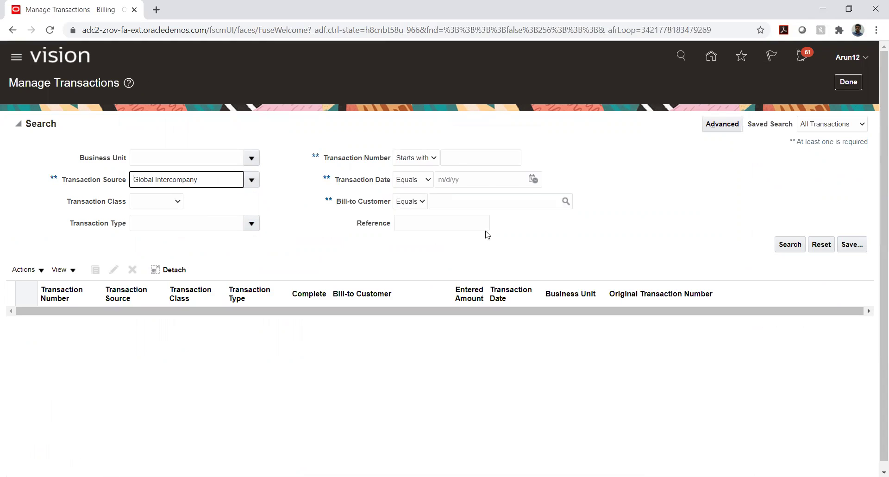
{"action": "left_click", "coordinate": [532, 179]}
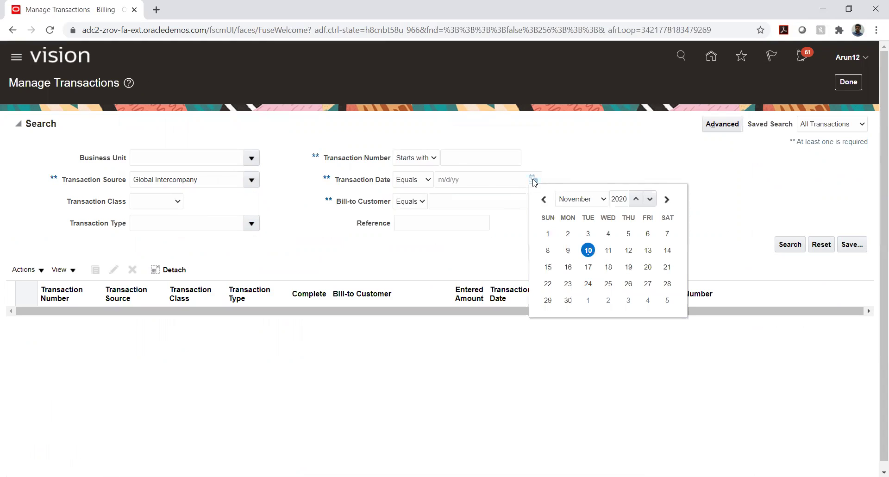
{"action": "left_click", "coordinate": [587, 250]}
{"action": "left_click", "coordinate": [795, 245]}
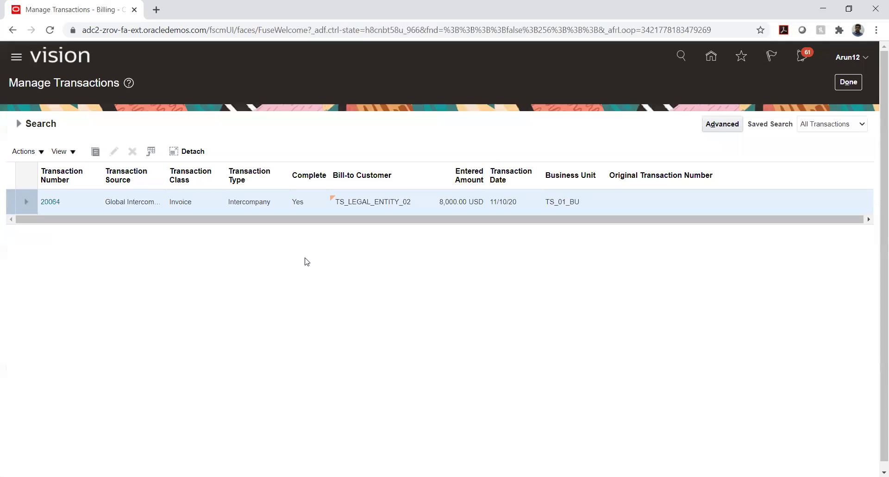
- Open the 8,000 USD intercompany invoice billed to TS_LEGAL_ENTITY_02, review its lines and post it to the ledger
{"action": "left_click", "coordinate": [50, 203]}
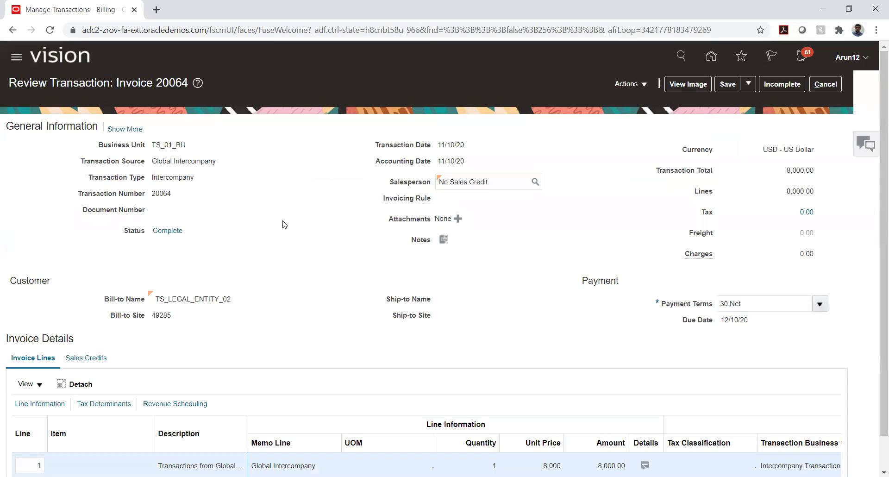
{"action": "scroll", "coordinate": [582, 376], "scroll_direction": "down", "scroll_amount": 1}
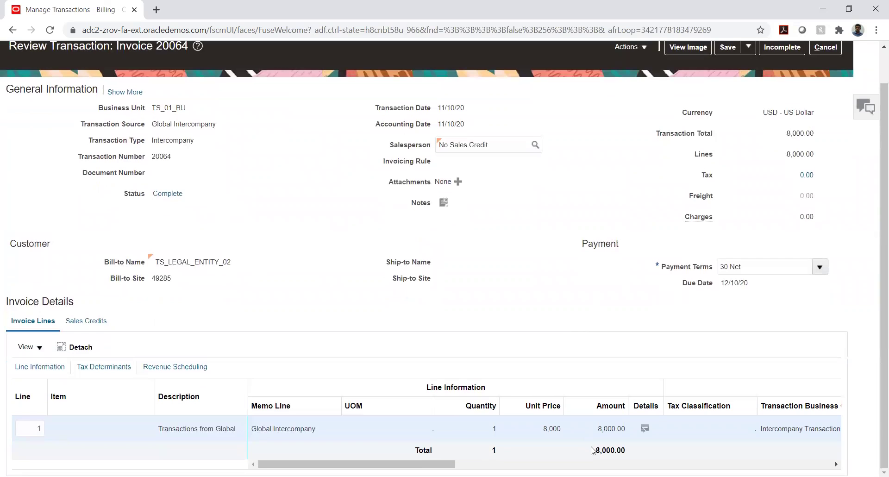
{"action": "scroll", "coordinate": [574, 187], "scroll_direction": "up", "scroll_amount": 1}
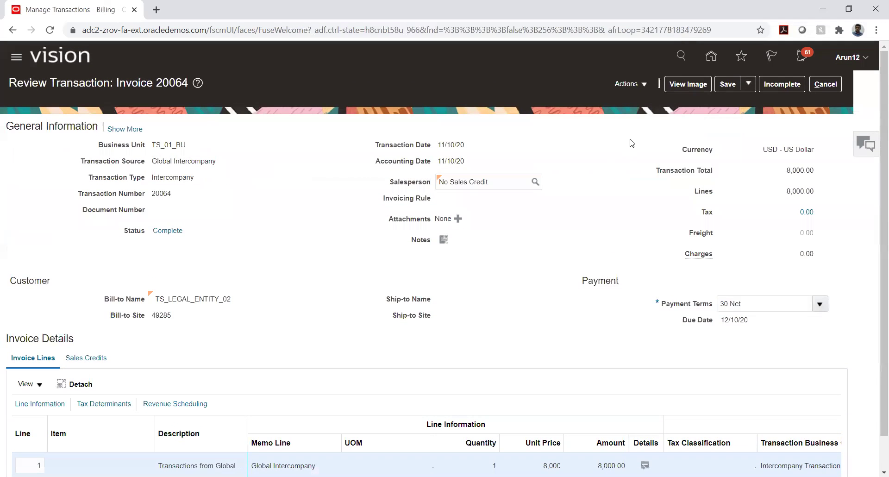
{"action": "left_click", "coordinate": [635, 88]}
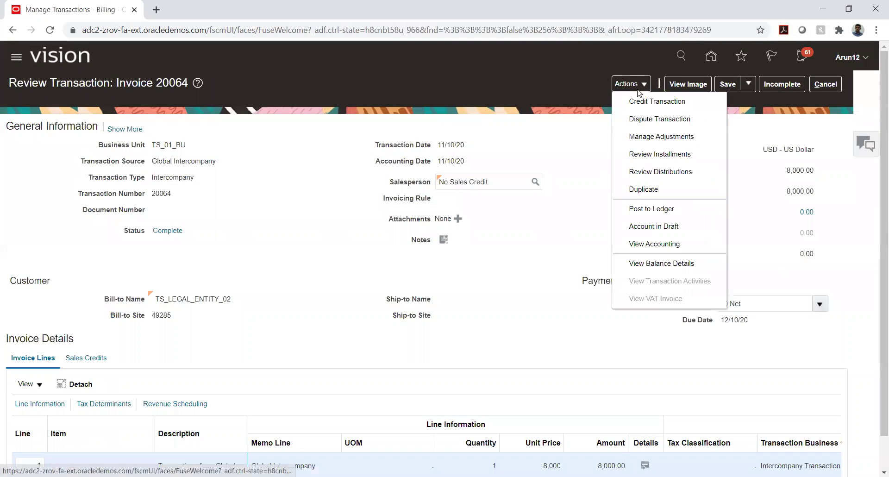
{"action": "left_click", "coordinate": [649, 211]}
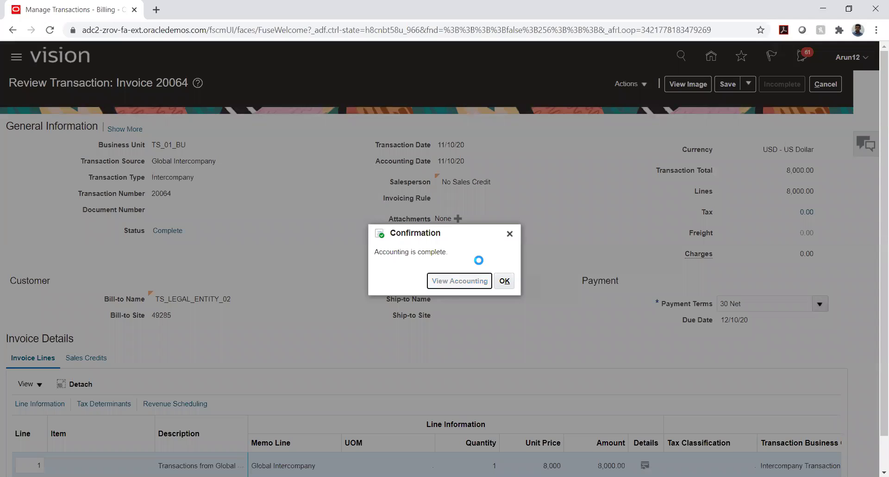
- View the invoice's accounting lines, check the segment descriptions of the receivable and revenue accounts, and close them
{"action": "left_click", "coordinate": [458, 281]}
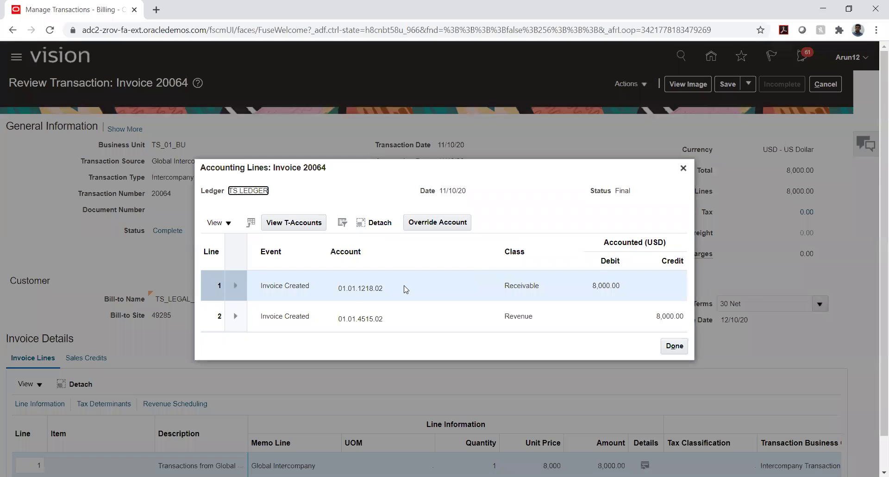
{"action": "left_click", "coordinate": [360, 288]}
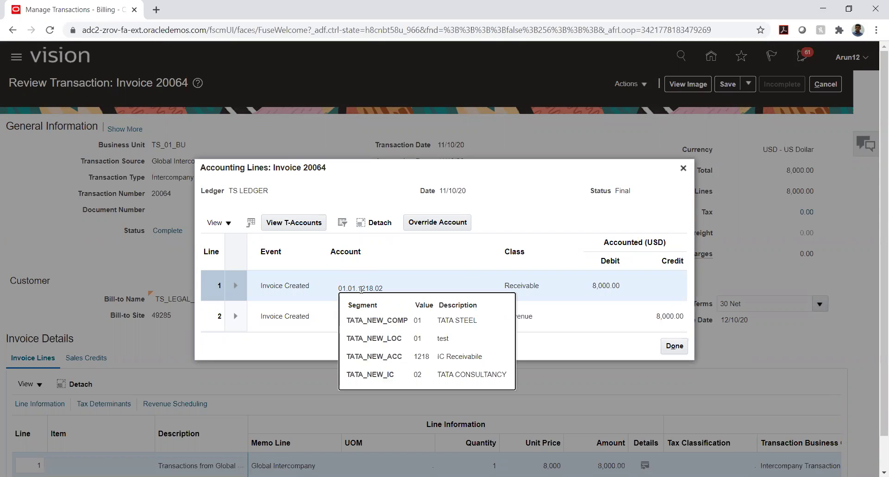
{"action": "left_click", "coordinate": [312, 343]}
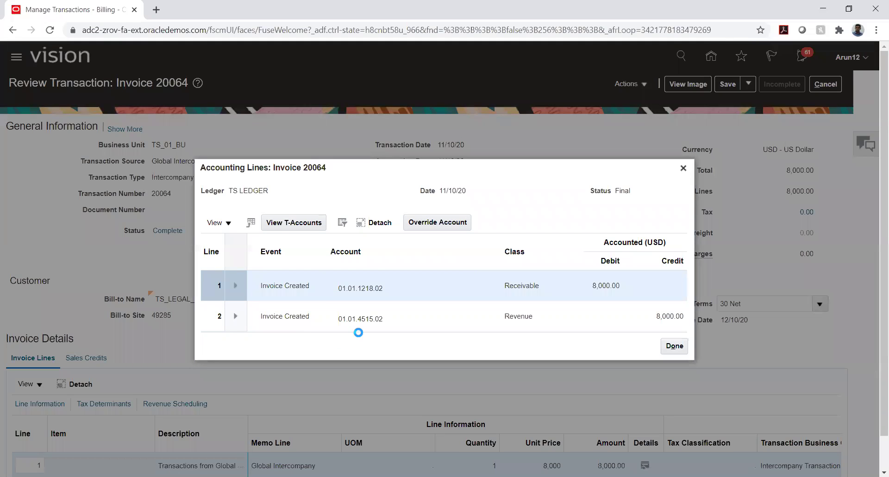
{"action": "mouse_move", "coordinate": [367, 314]}
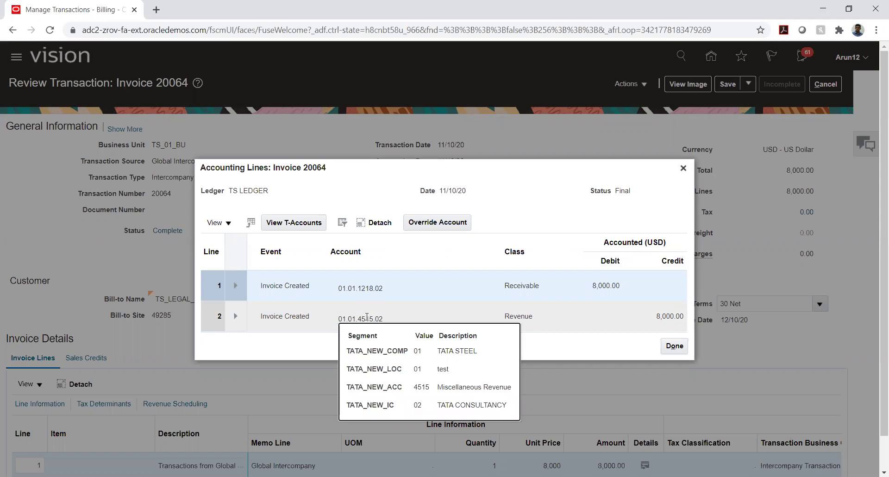
{"action": "left_click", "coordinate": [317, 346]}
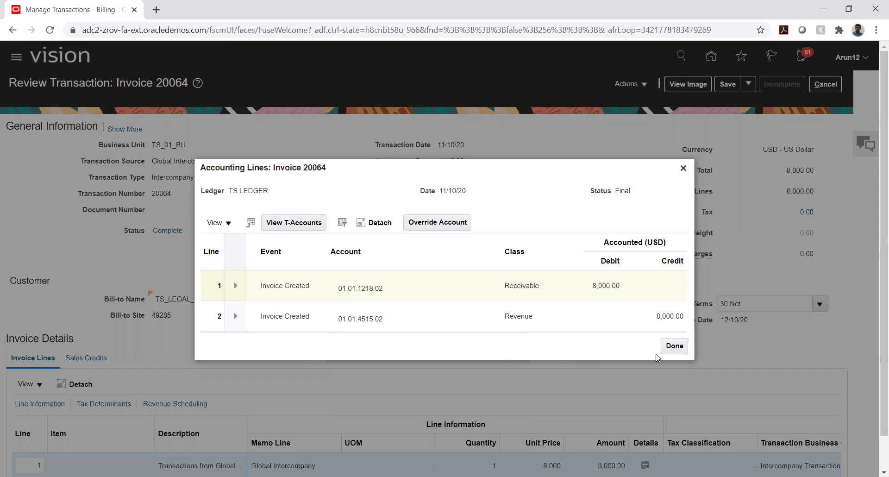
{"action": "left_click", "coordinate": [673, 350]}
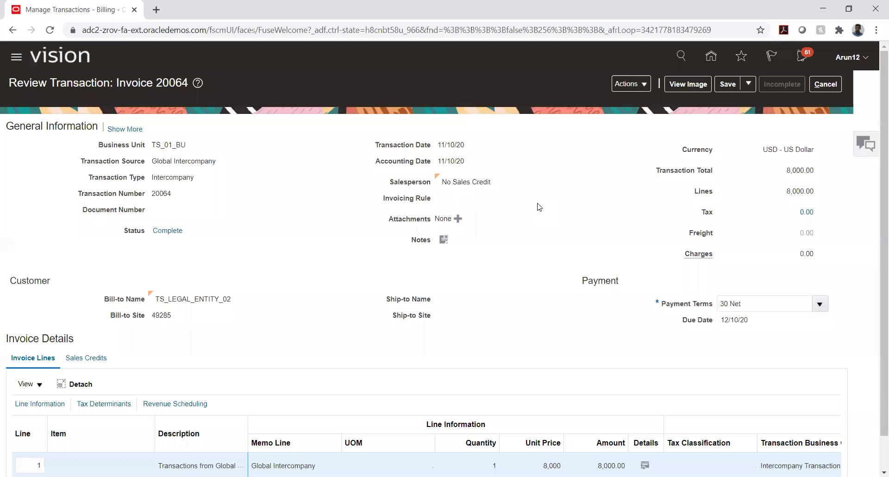
- Save and close the reviewed invoice and leave Manage Transactions
{"action": "left_click", "coordinate": [747, 86]}
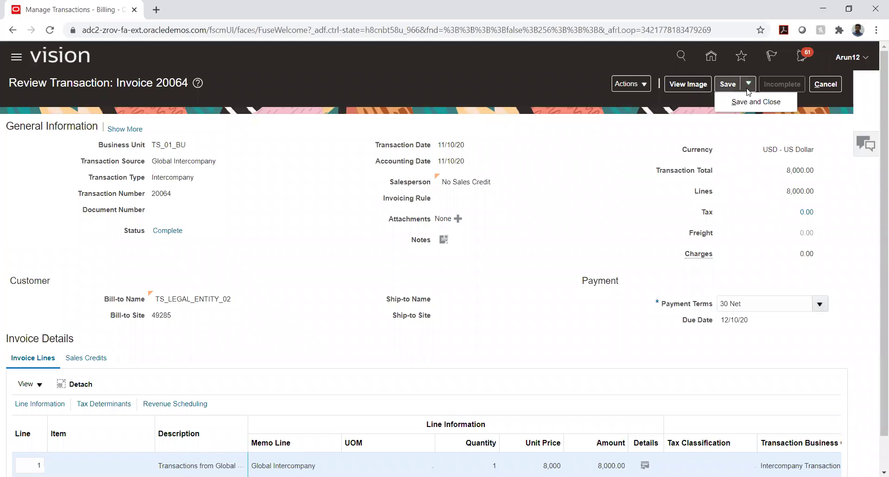
{"action": "left_click", "coordinate": [753, 102]}
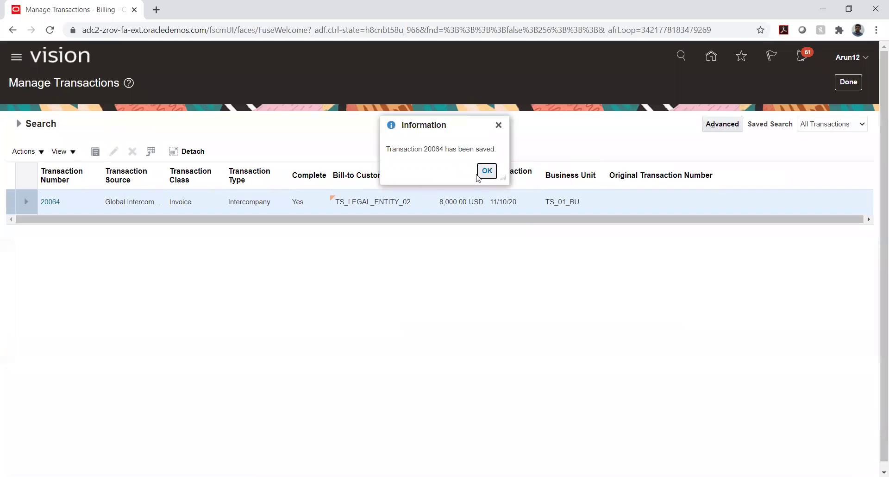
{"action": "left_click", "coordinate": [486, 171]}
{"action": "left_click", "coordinate": [852, 84]}
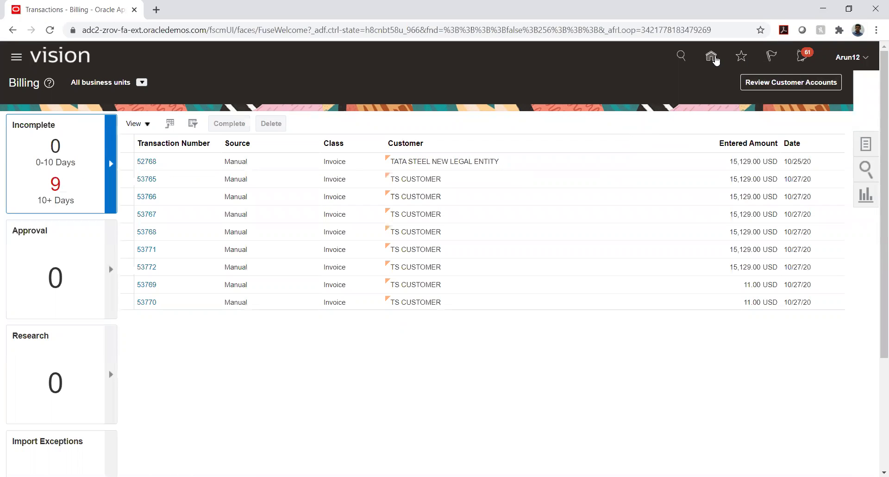
- Return to the home page and open the Intercompany Accounting Transactions overview
{"action": "left_click", "coordinate": [709, 57]}
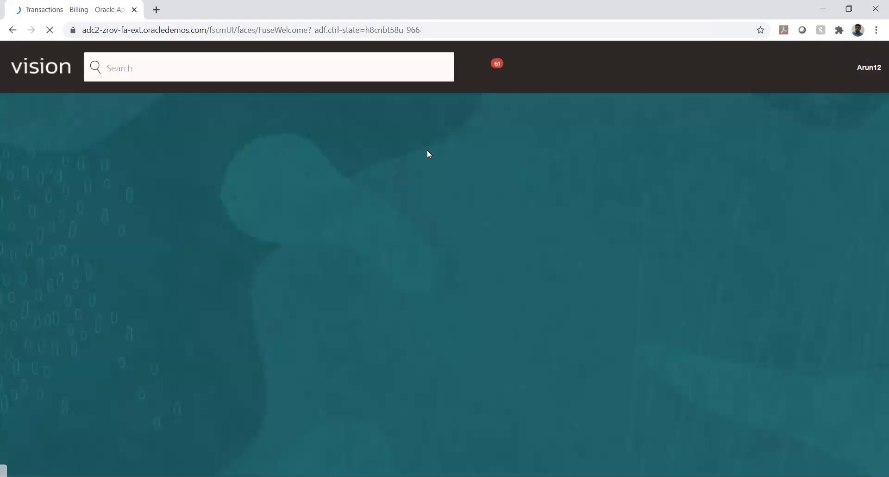
{"action": "left_click", "coordinate": [726, 173]}
{"action": "left_click", "coordinate": [725, 173]}
{"action": "left_click", "coordinate": [726, 173]}
{"action": "left_click", "coordinate": [685, 174]}
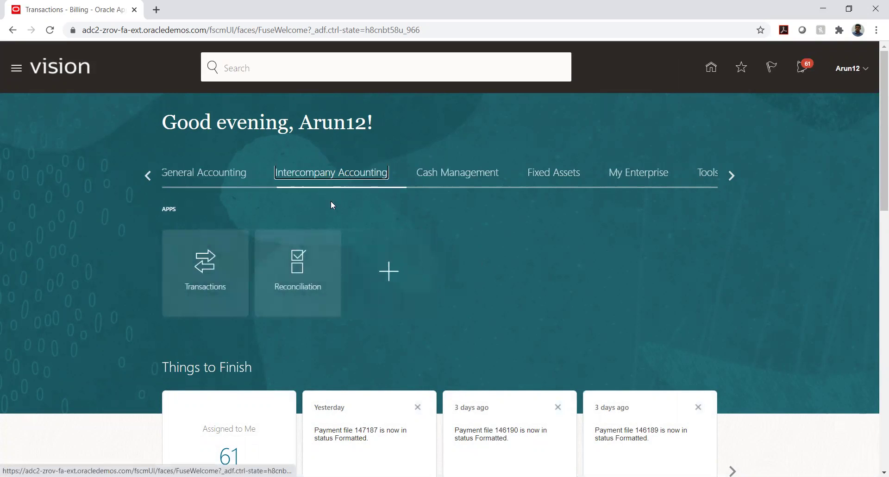
{"action": "left_click", "coordinate": [249, 228]}
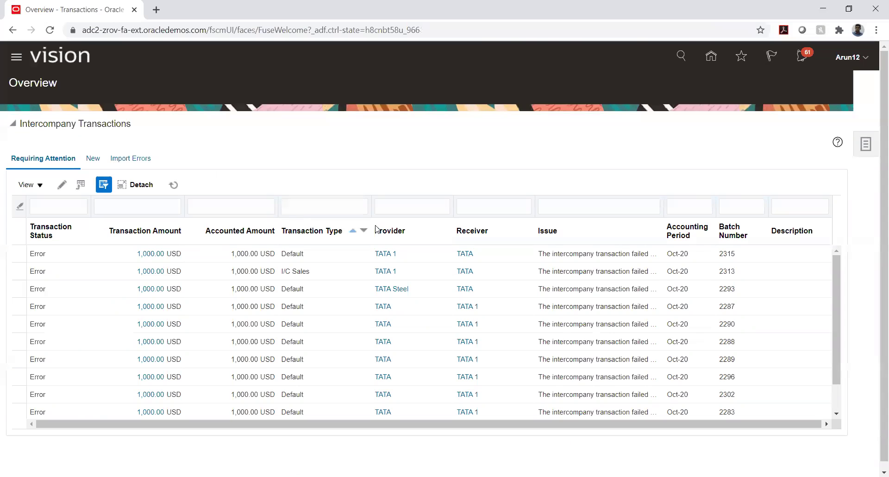
- Open the Transfer to Payables process and set its business unit to TKS_01_BU by searching for TKS
{"action": "left_click", "coordinate": [865, 147]}
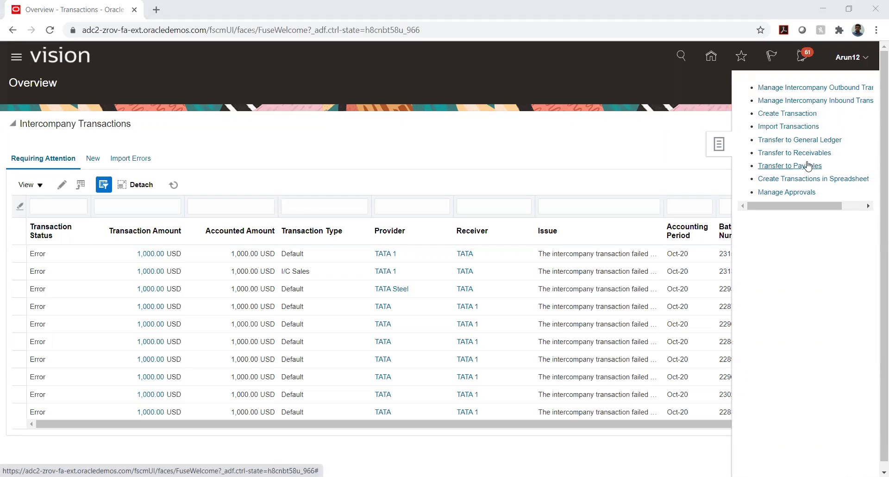
{"action": "left_click", "coordinate": [807, 165]}
{"action": "left_click", "coordinate": [789, 167]}
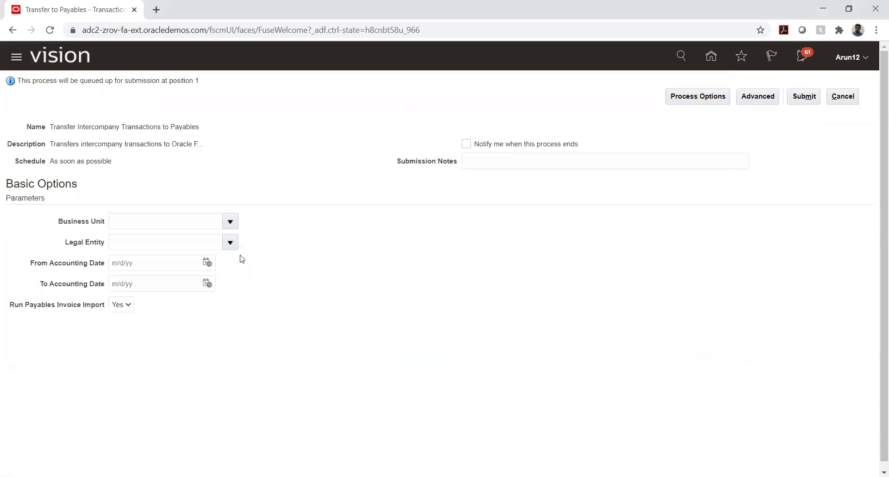
{"action": "left_click", "coordinate": [230, 221]}
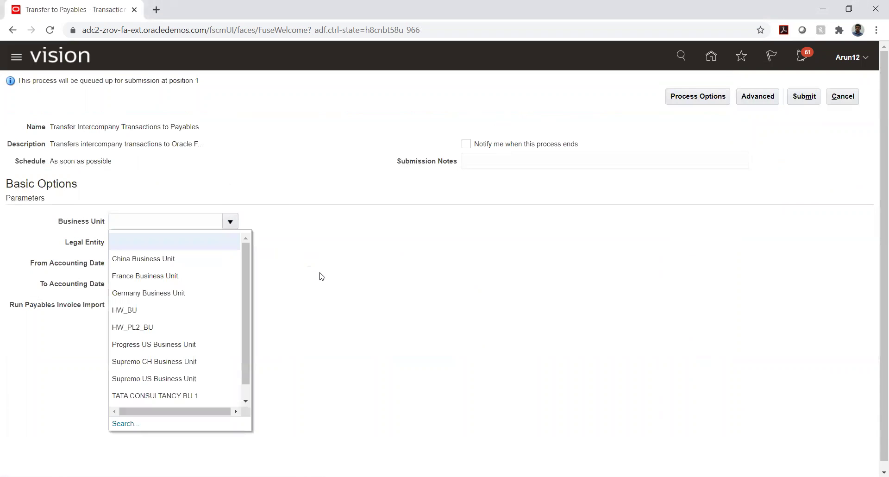
{"action": "left_click", "coordinate": [124, 424]}
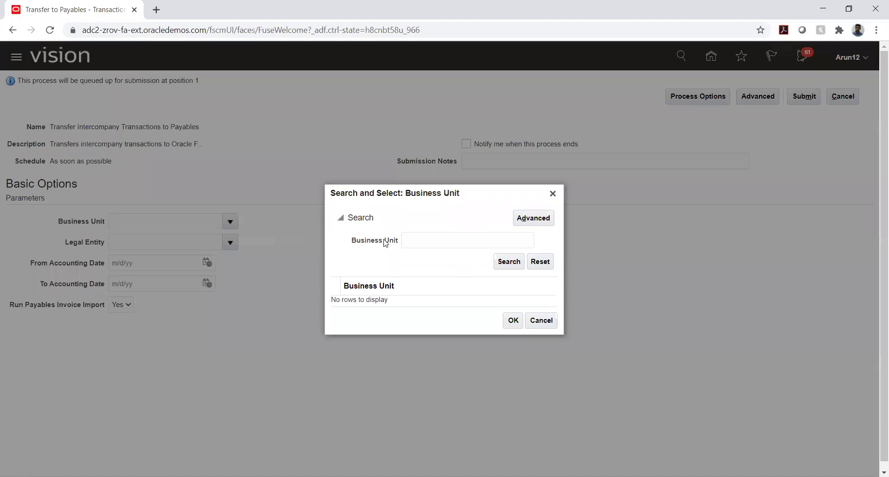
{"action": "left_click", "coordinate": [416, 243]}
{"action": "type", "text": "TKS"}
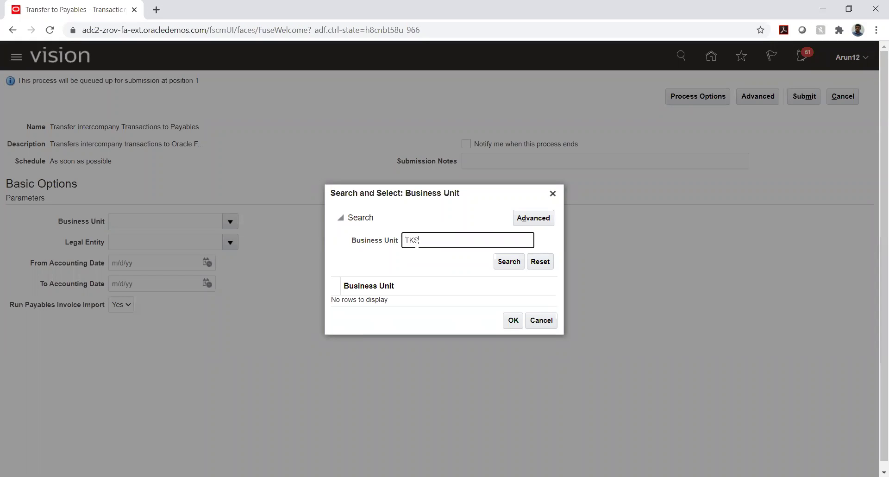
{"action": "key", "text": "Return"}
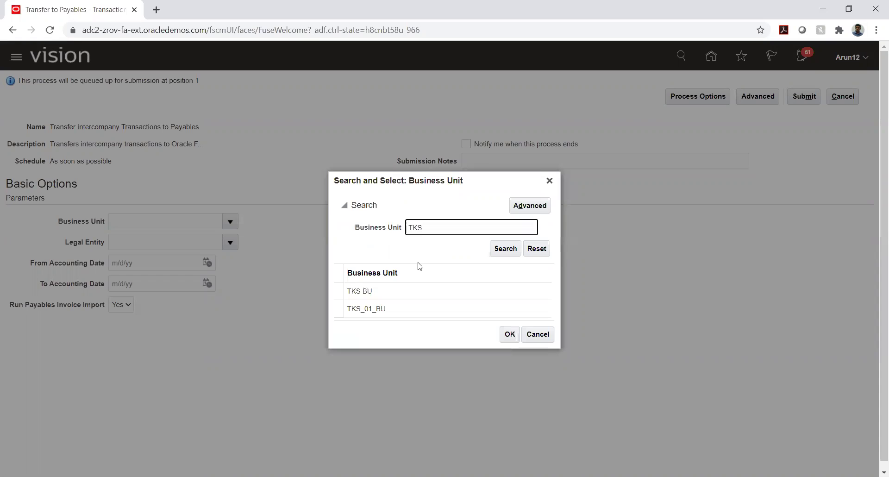
{"action": "left_click", "coordinate": [404, 309]}
{"action": "left_click", "coordinate": [509, 335]}
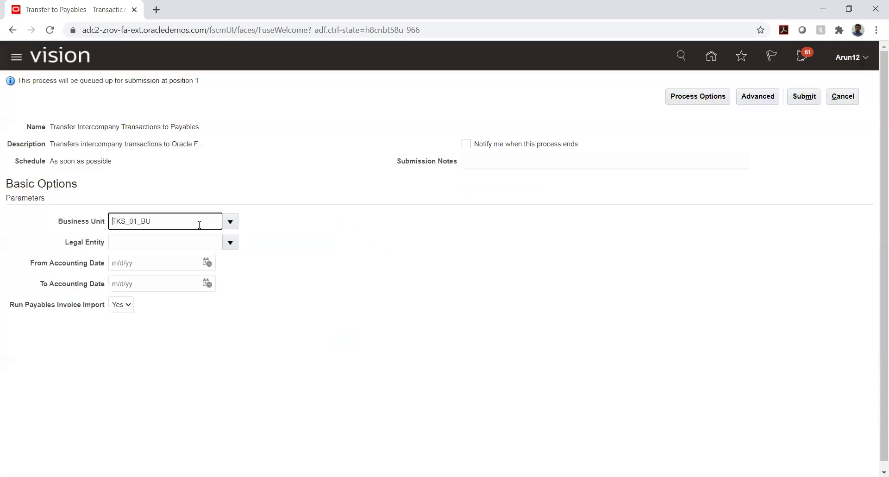
- Set the legal entity to TKS LEGAL ENTITY and submit the Transfer to Payables process
{"action": "left_click", "coordinate": [230, 242]}
{"action": "left_click", "coordinate": [267, 287]}
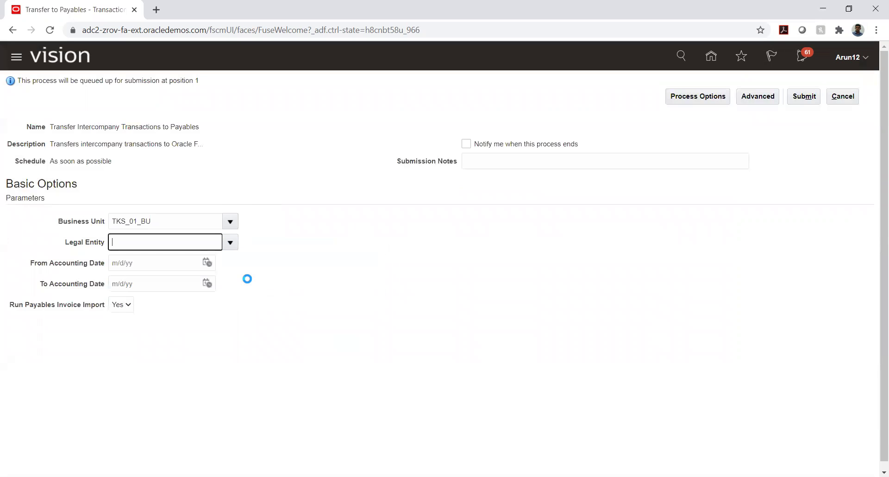
{"action": "left_click", "coordinate": [814, 98]}
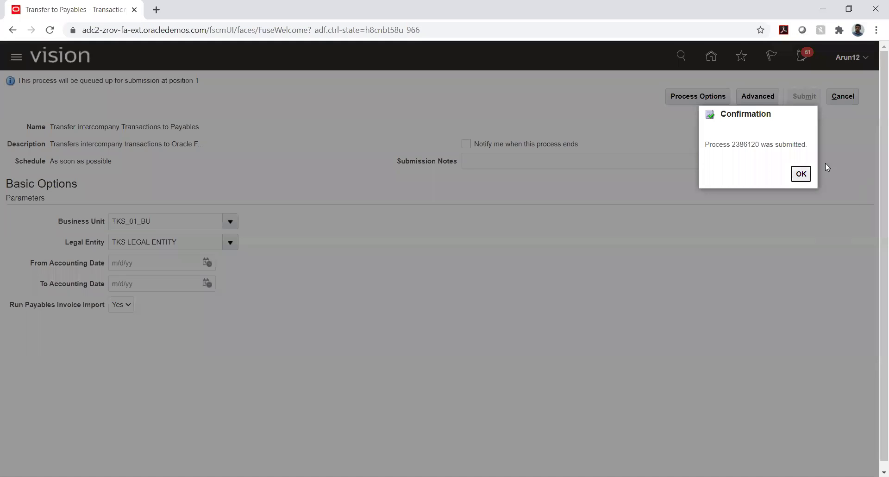
{"action": "left_click", "coordinate": [800, 174]}
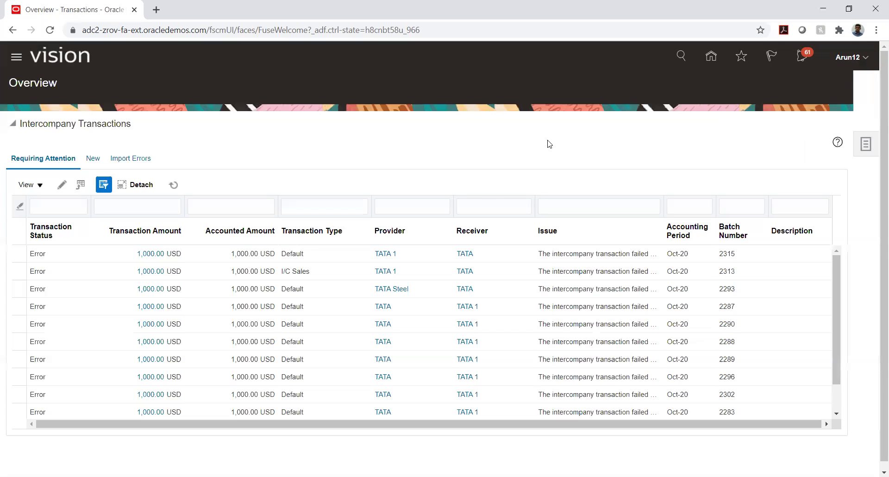
- Open Scheduled Processes and refresh the process list to monitor the Payables transfer and invoice import
{"action": "left_click", "coordinate": [13, 58]}
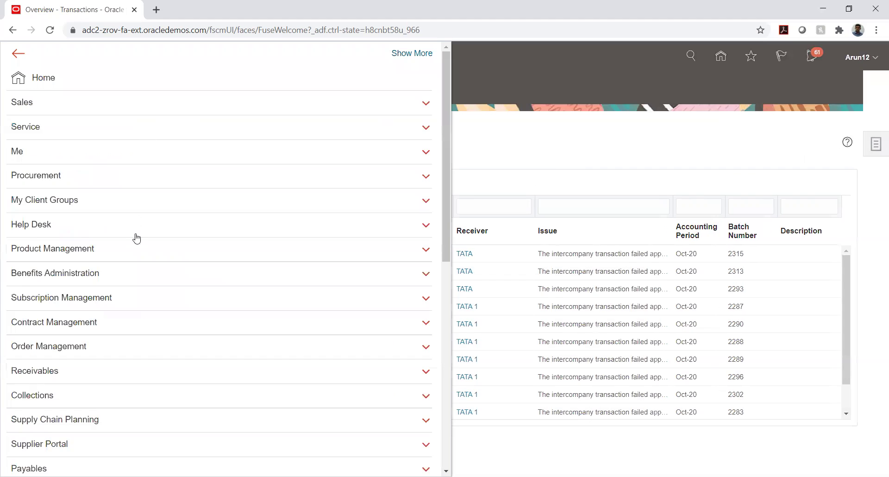
{"action": "scroll", "coordinate": [135, 241], "scroll_direction": "down", "scroll_amount": 6}
{"action": "left_click", "coordinate": [302, 386]}
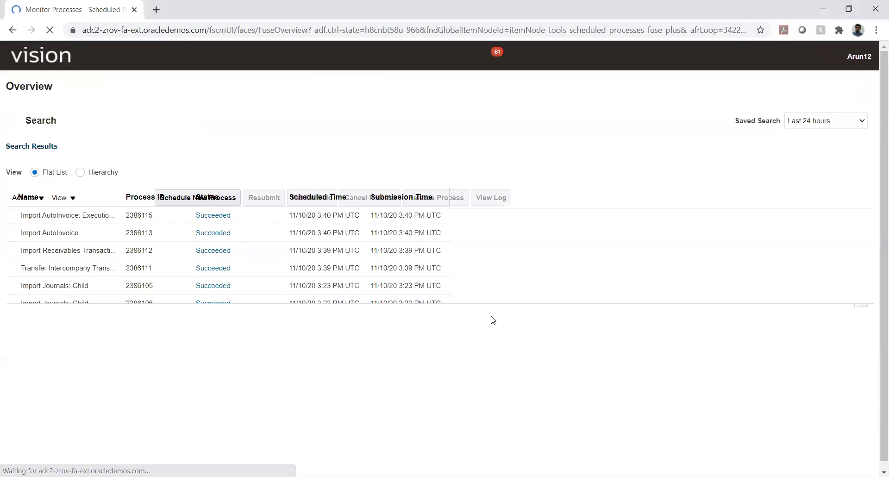
{"action": "left_click", "coordinate": [456, 199]}
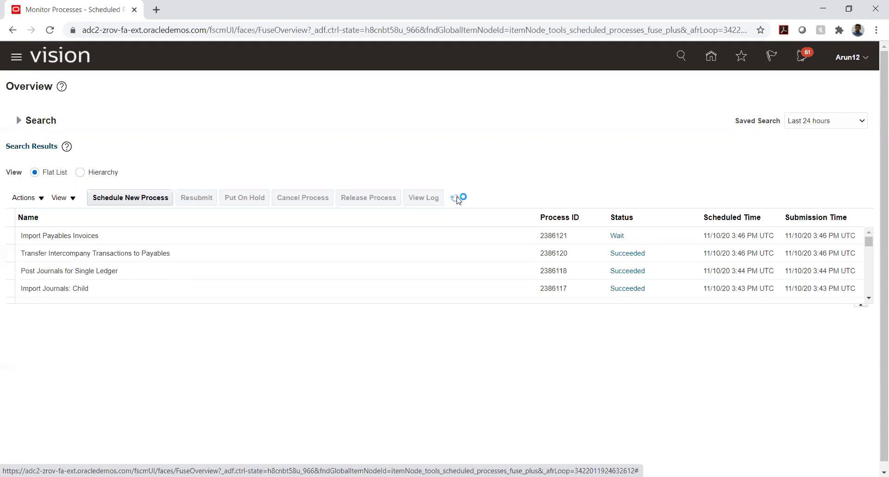
{"action": "left_click", "coordinate": [457, 199]}
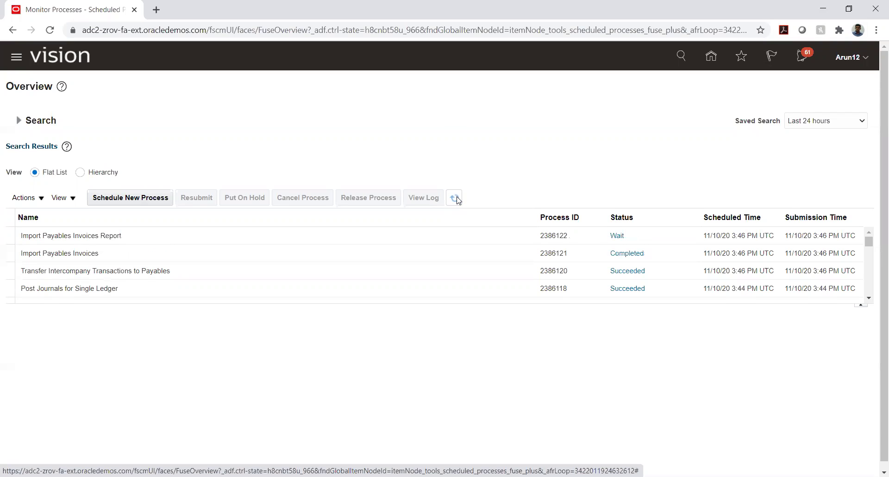
{"action": "left_click", "coordinate": [454, 198]}
{"action": "left_click", "coordinate": [455, 198]}
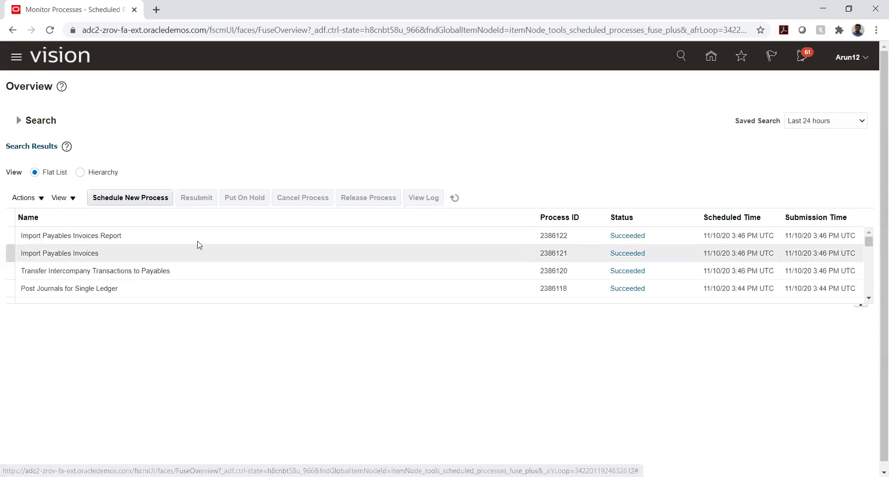
- Open the PDF output of the Import Payables Invoices Report and find the imported invoice's number for TKS_01_BU
{"action": "left_click", "coordinate": [244, 234]}
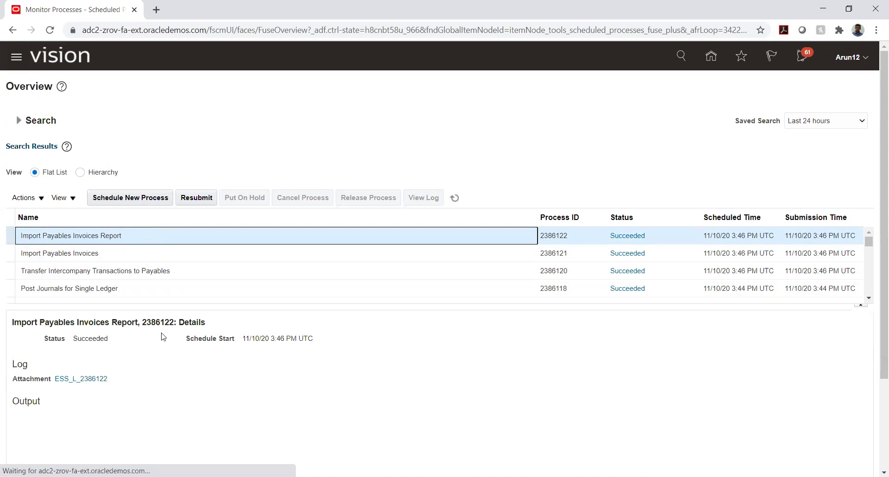
{"action": "scroll", "coordinate": [157, 334], "scroll_direction": "down", "scroll_amount": 3}
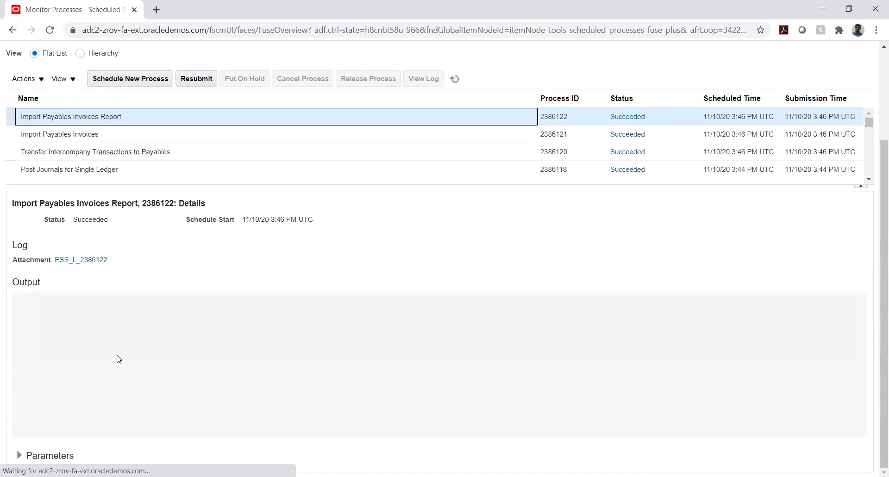
{"action": "left_click", "coordinate": [204, 337]}
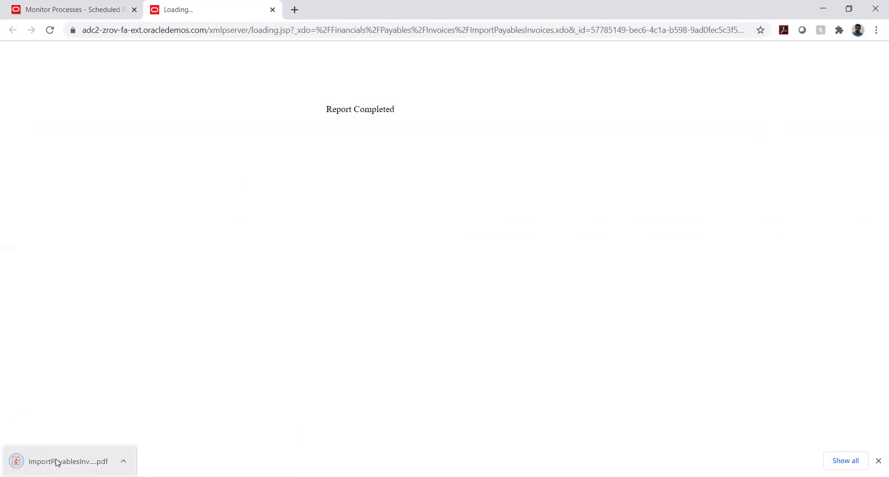
{"action": "left_click", "coordinate": [57, 461]}
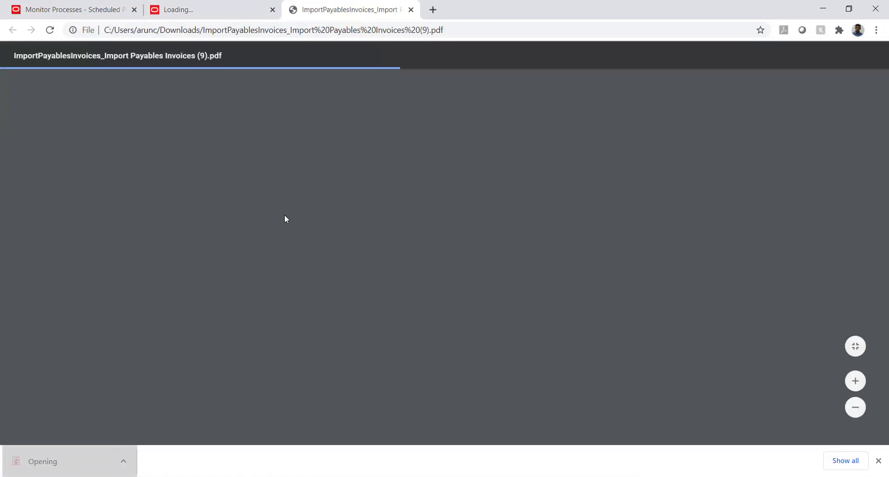
{"action": "scroll", "coordinate": [266, 209], "scroll_direction": "down", "scroll_amount": 8}
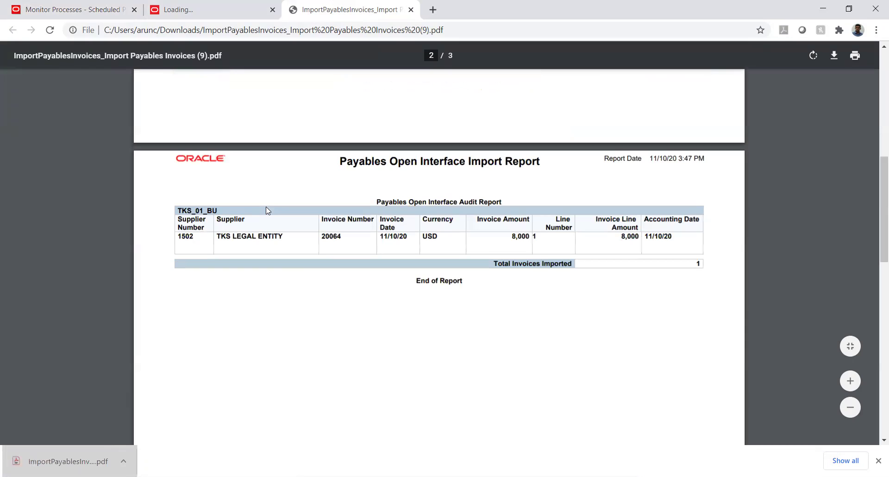
{"action": "double_click", "coordinate": [329, 237]}
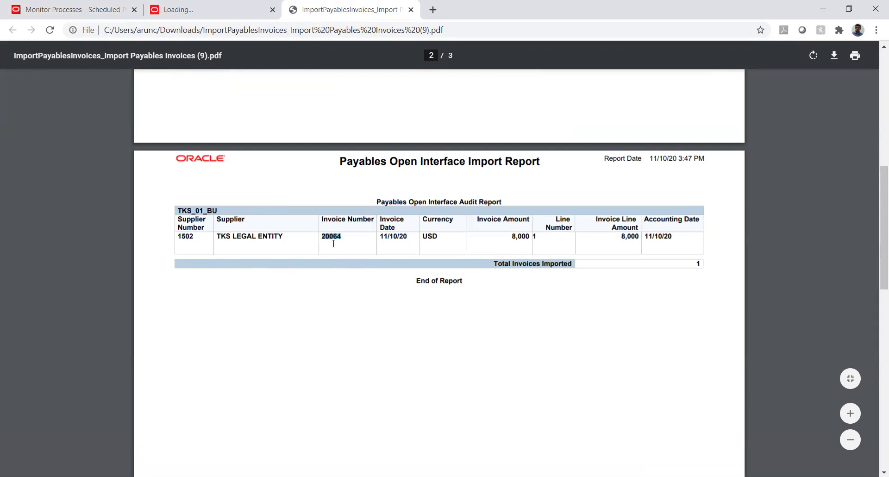
- Return to the home page, open Payables Invoices and go to Manage Invoices
{"action": "left_click", "coordinate": [74, 8]}
{"action": "scroll", "coordinate": [646, 209], "scroll_direction": "up", "scroll_amount": 3}
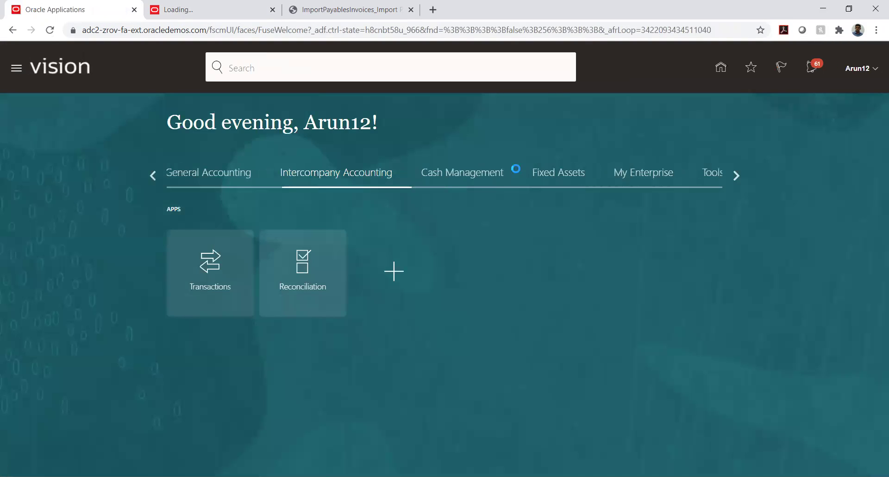
{"action": "left_click", "coordinate": [732, 176]}
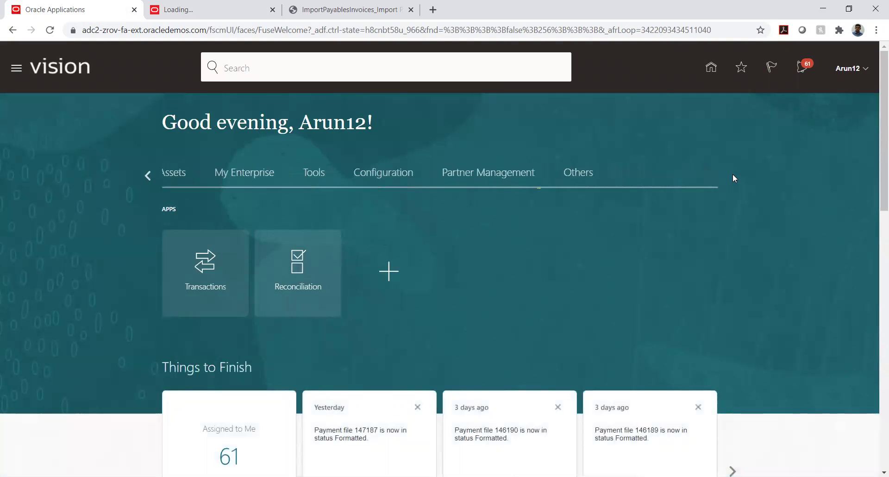
{"action": "left_click", "coordinate": [148, 175]}
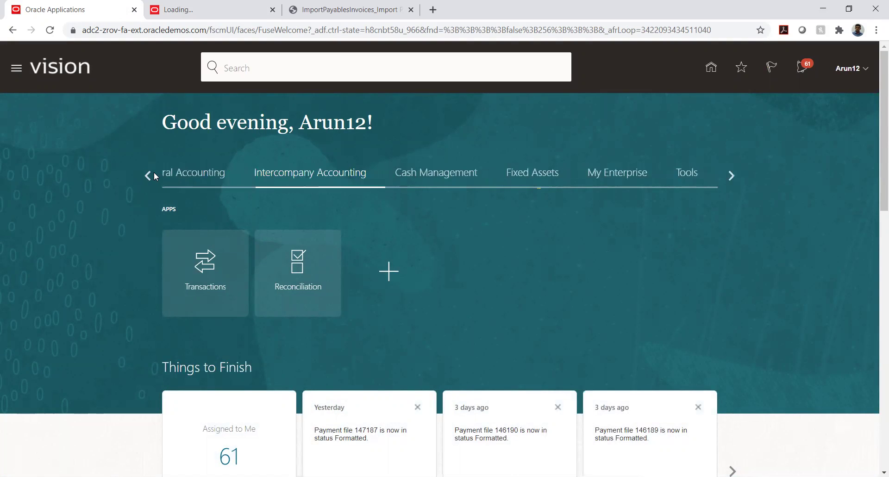
{"action": "left_click", "coordinate": [148, 175]}
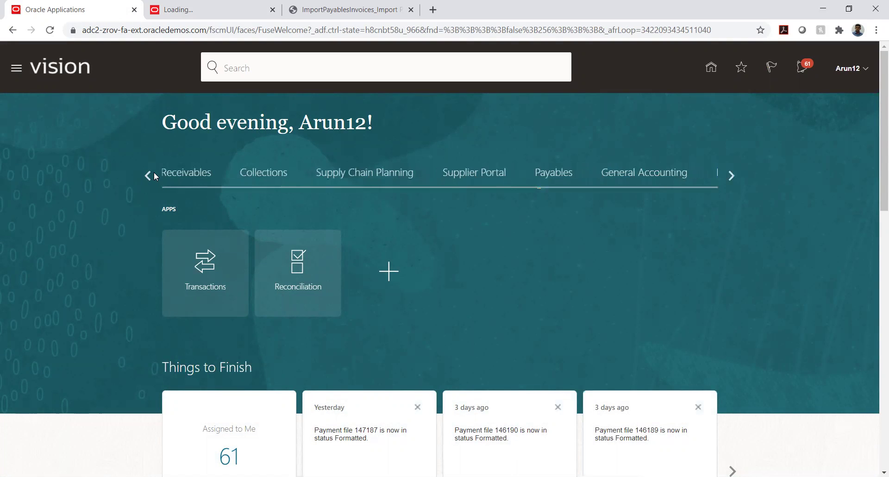
{"action": "left_click", "coordinate": [552, 174]}
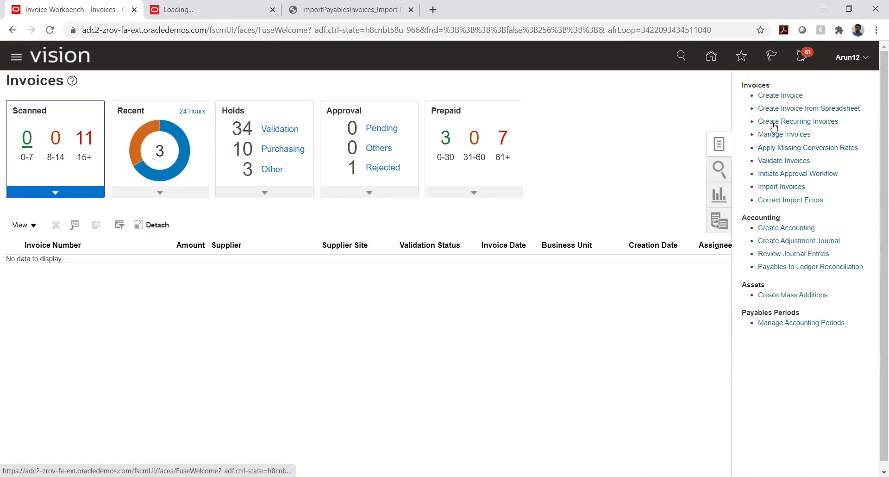
{"action": "left_click", "coordinate": [769, 134]}
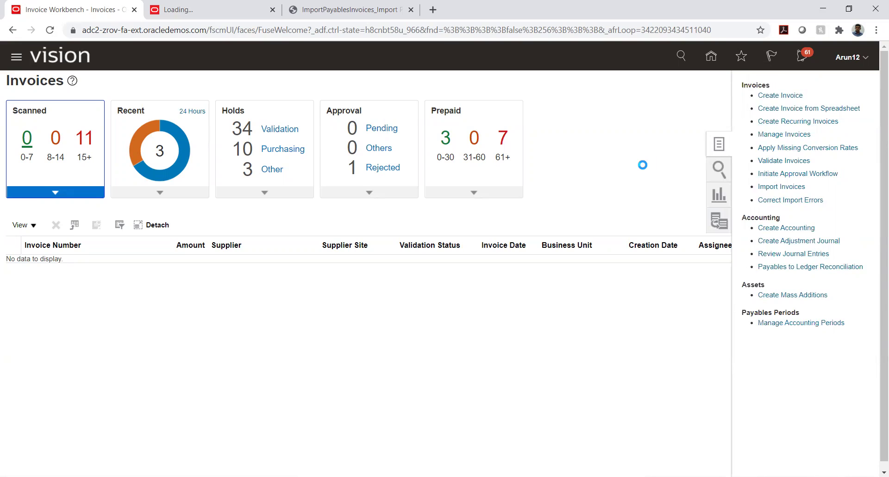
- Search for invoice number 20064 and open its details
{"action": "left_click", "coordinate": [215, 200]}
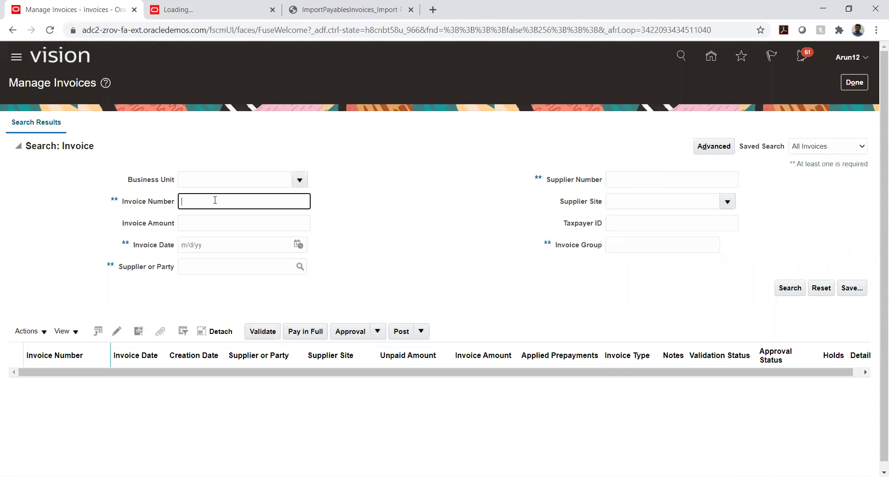
{"action": "type", "text": "20064"}
{"action": "key", "text": "Return"}
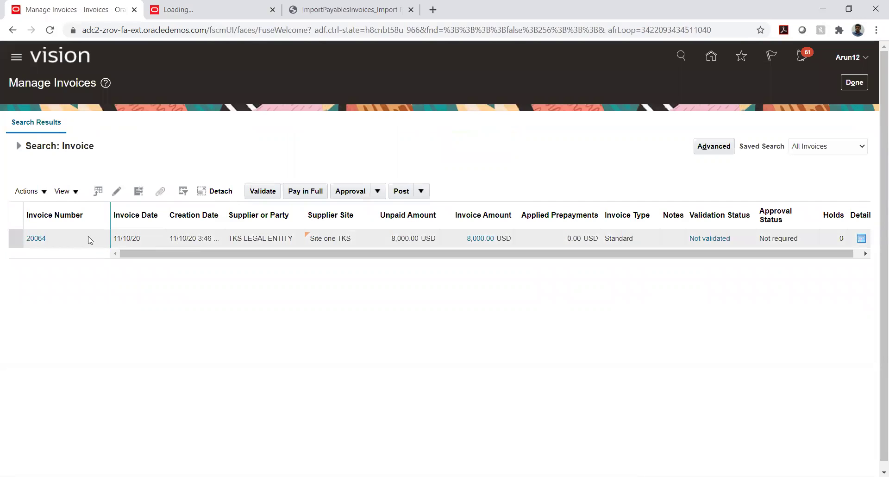
{"action": "left_click", "coordinate": [37, 238]}
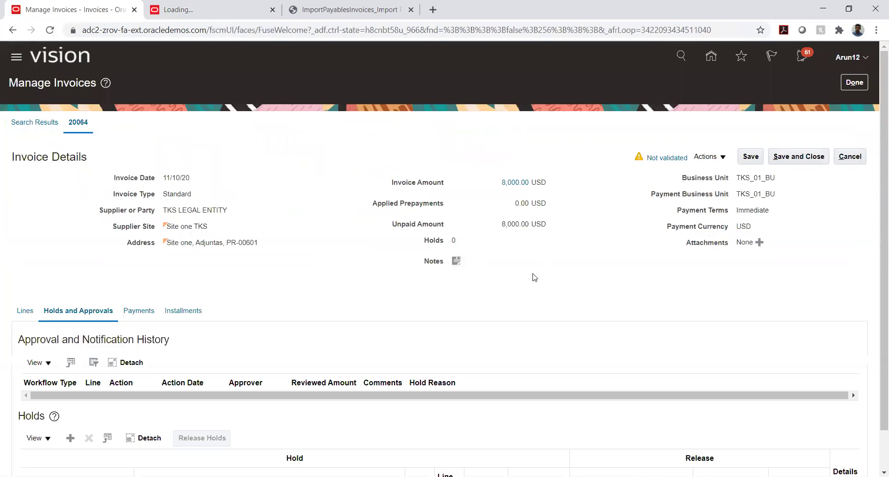
- Try to post the unvalidated invoice 20064 to the ledger
{"action": "left_click", "coordinate": [709, 156]}
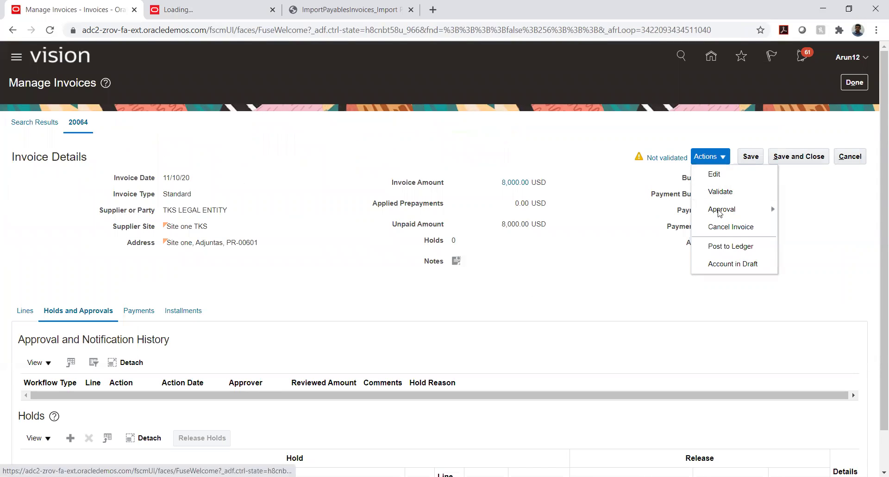
{"action": "left_click", "coordinate": [716, 247]}
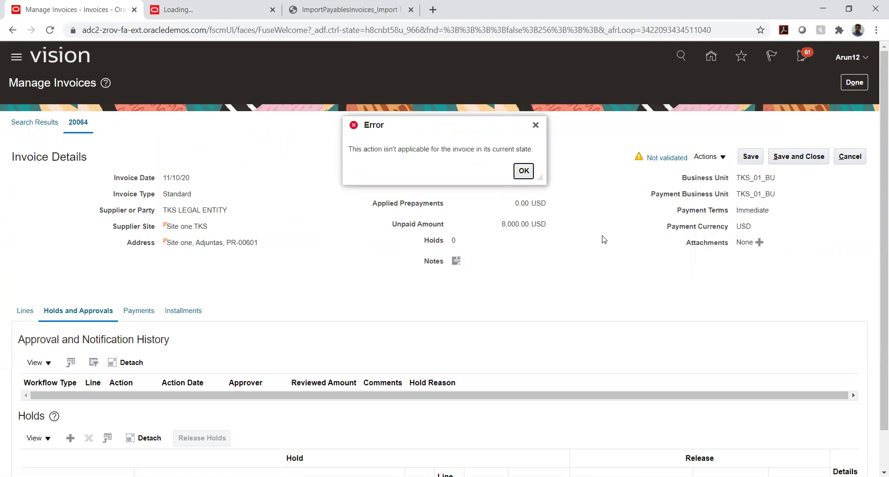
{"action": "left_click", "coordinate": [524, 171]}
- Validate invoice 20064 and post it to the ledger
{"action": "left_click", "coordinate": [721, 158]}
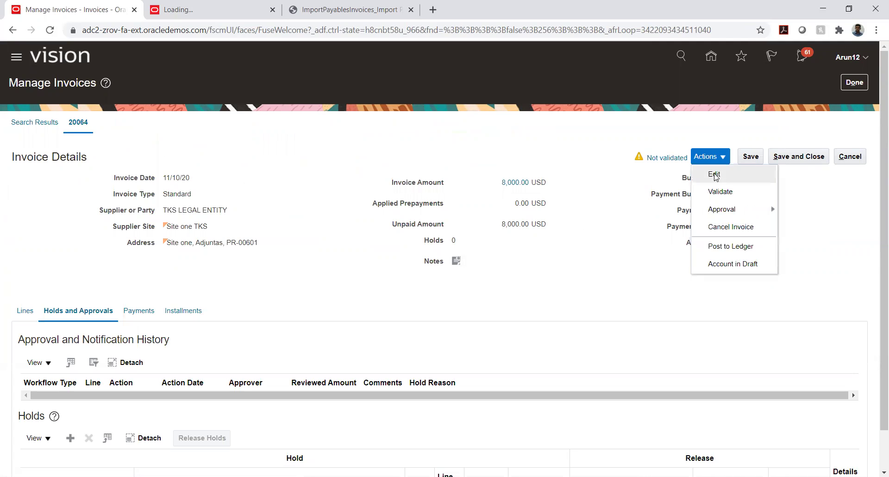
{"action": "left_click", "coordinate": [719, 192]}
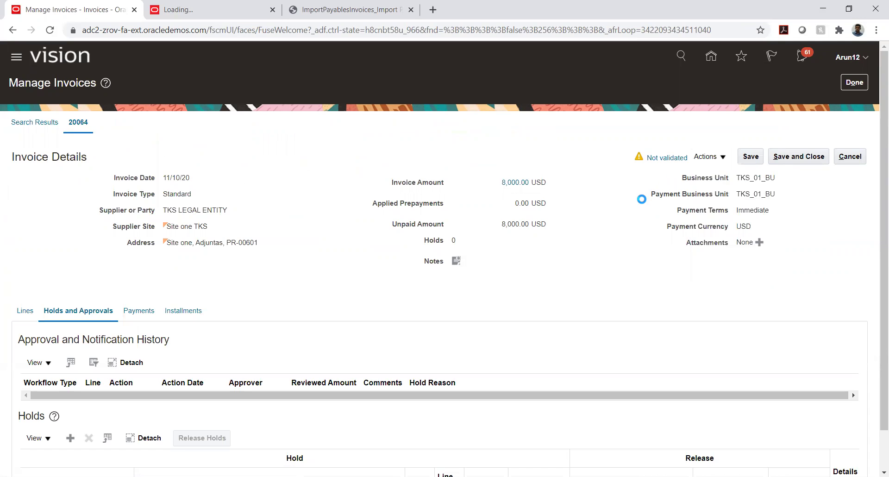
{"action": "left_click", "coordinate": [719, 157]}
{"action": "left_click", "coordinate": [736, 259]}
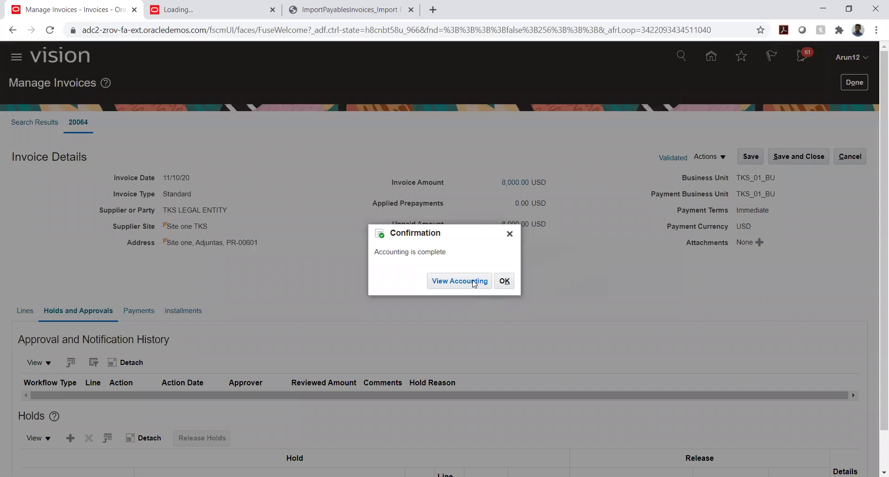
- View the invoice's accounting lines, inspect the account segments of the expense and liability lines, and close them
{"action": "left_click", "coordinate": [478, 285]}
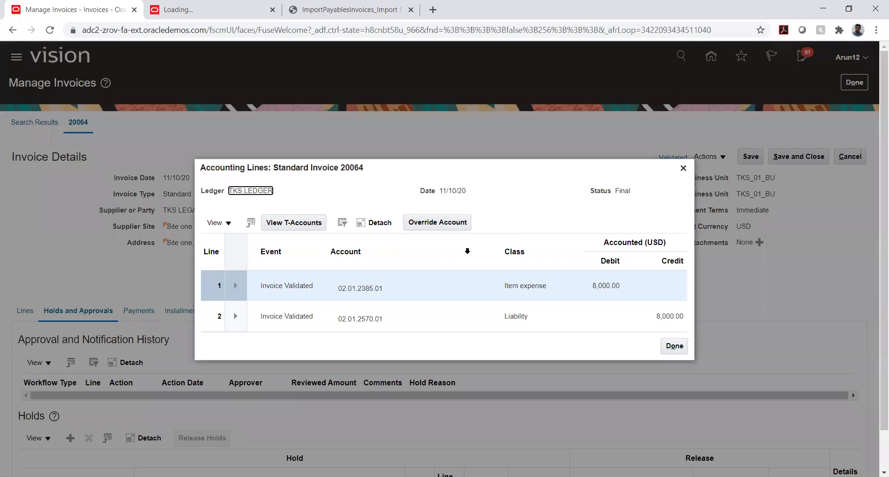
{"action": "left_click", "coordinate": [367, 288]}
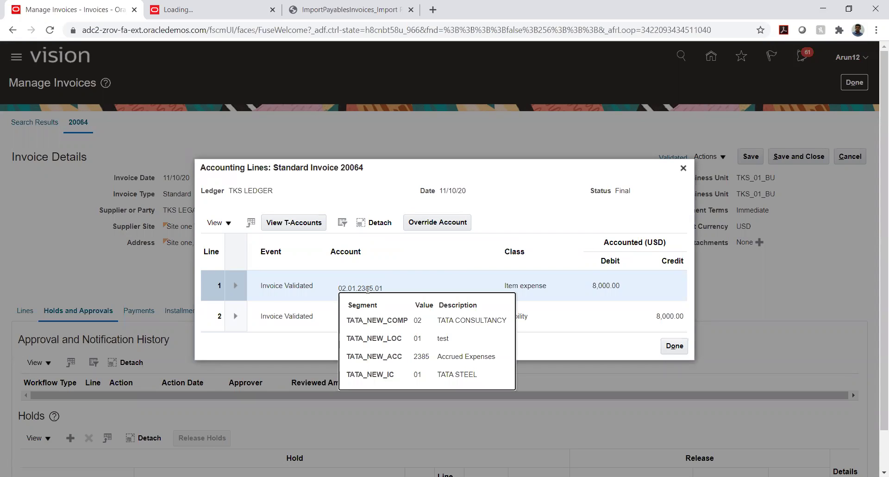
{"action": "left_click", "coordinate": [316, 348]}
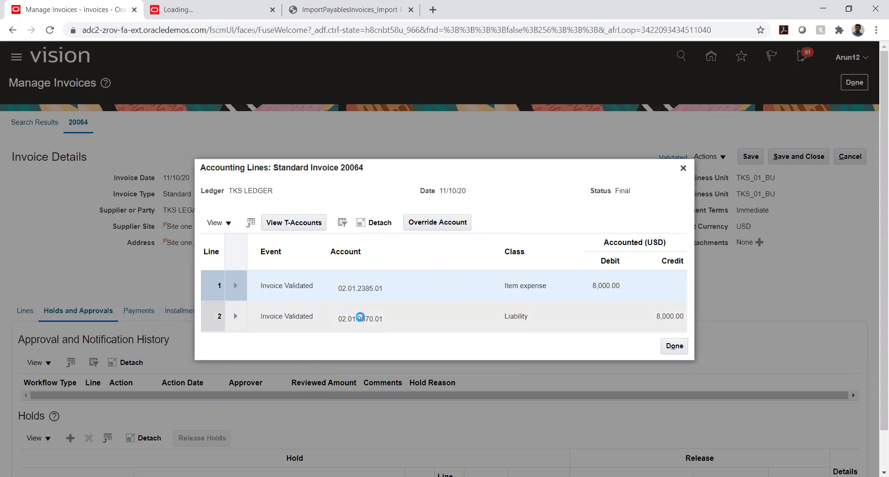
{"action": "mouse_move", "coordinate": [361, 317]}
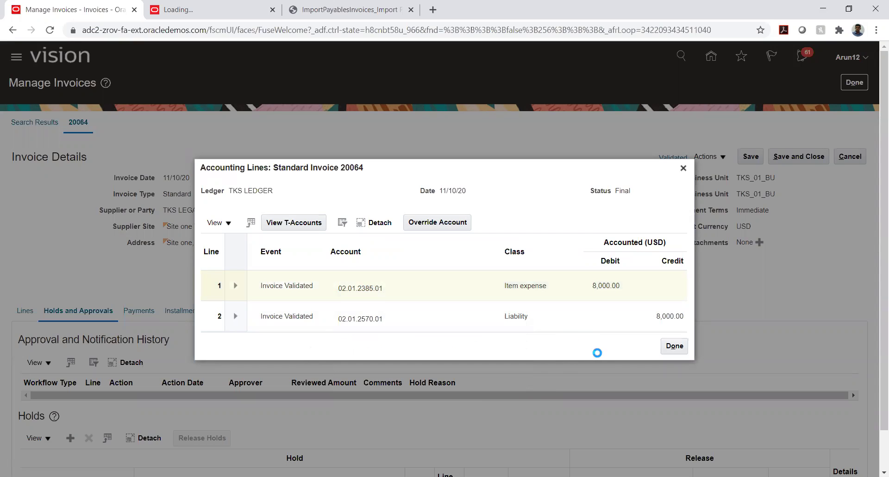
{"action": "left_click", "coordinate": [675, 346]}
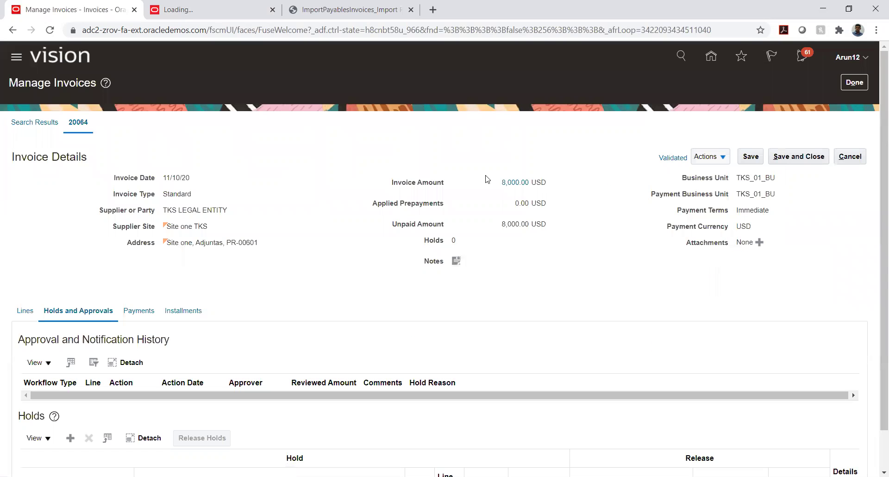
- Save and close the posted invoice and leave Manage Invoices
{"action": "left_click", "coordinate": [803, 157]}
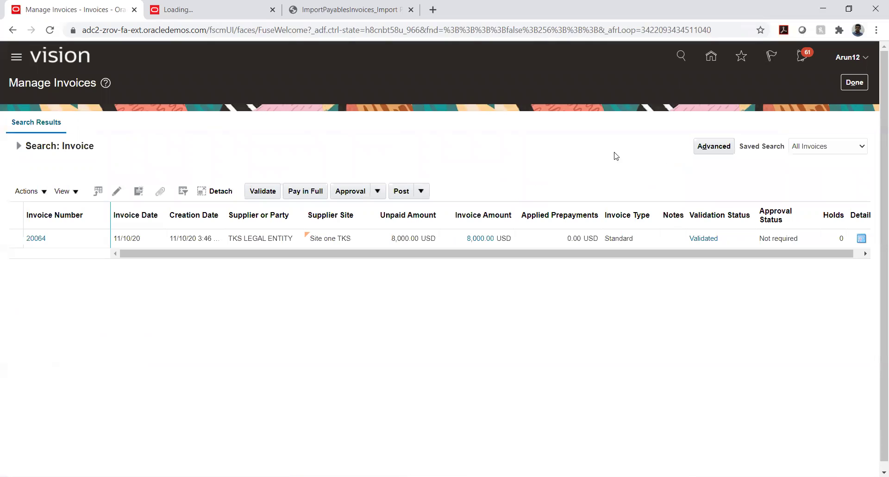
{"action": "left_click", "coordinate": [864, 85]}
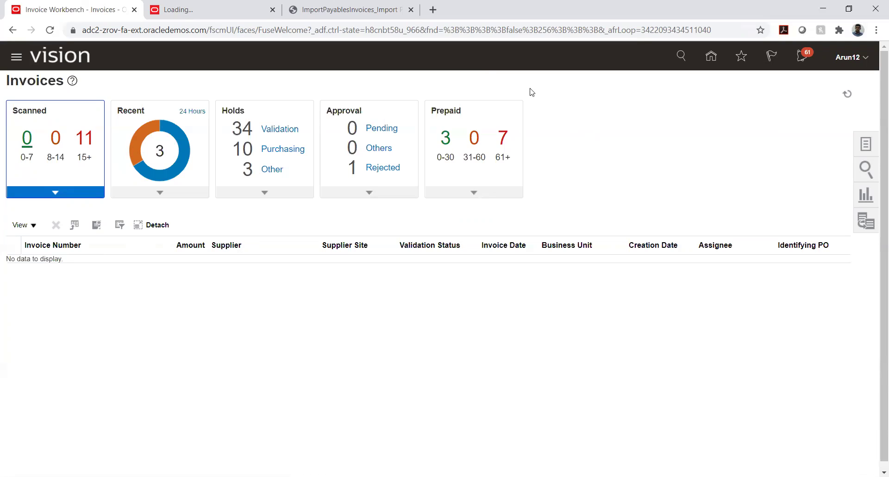
{"action": "left_click", "coordinate": [405, 31]}
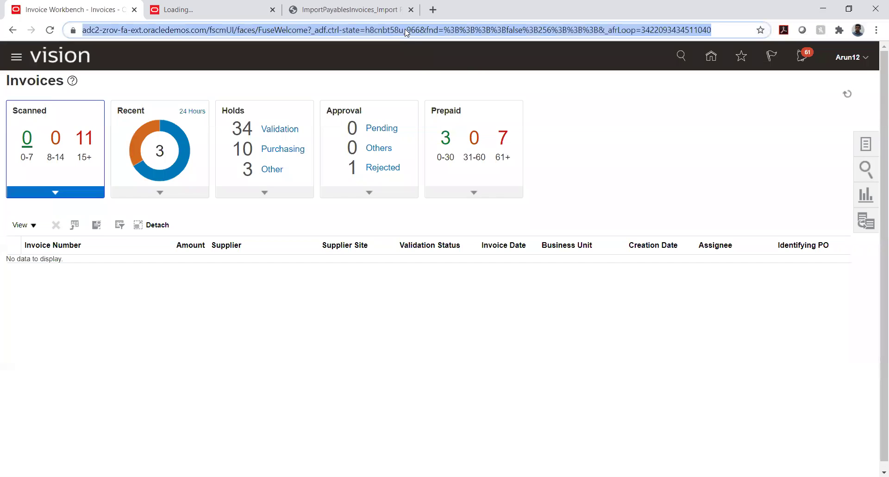